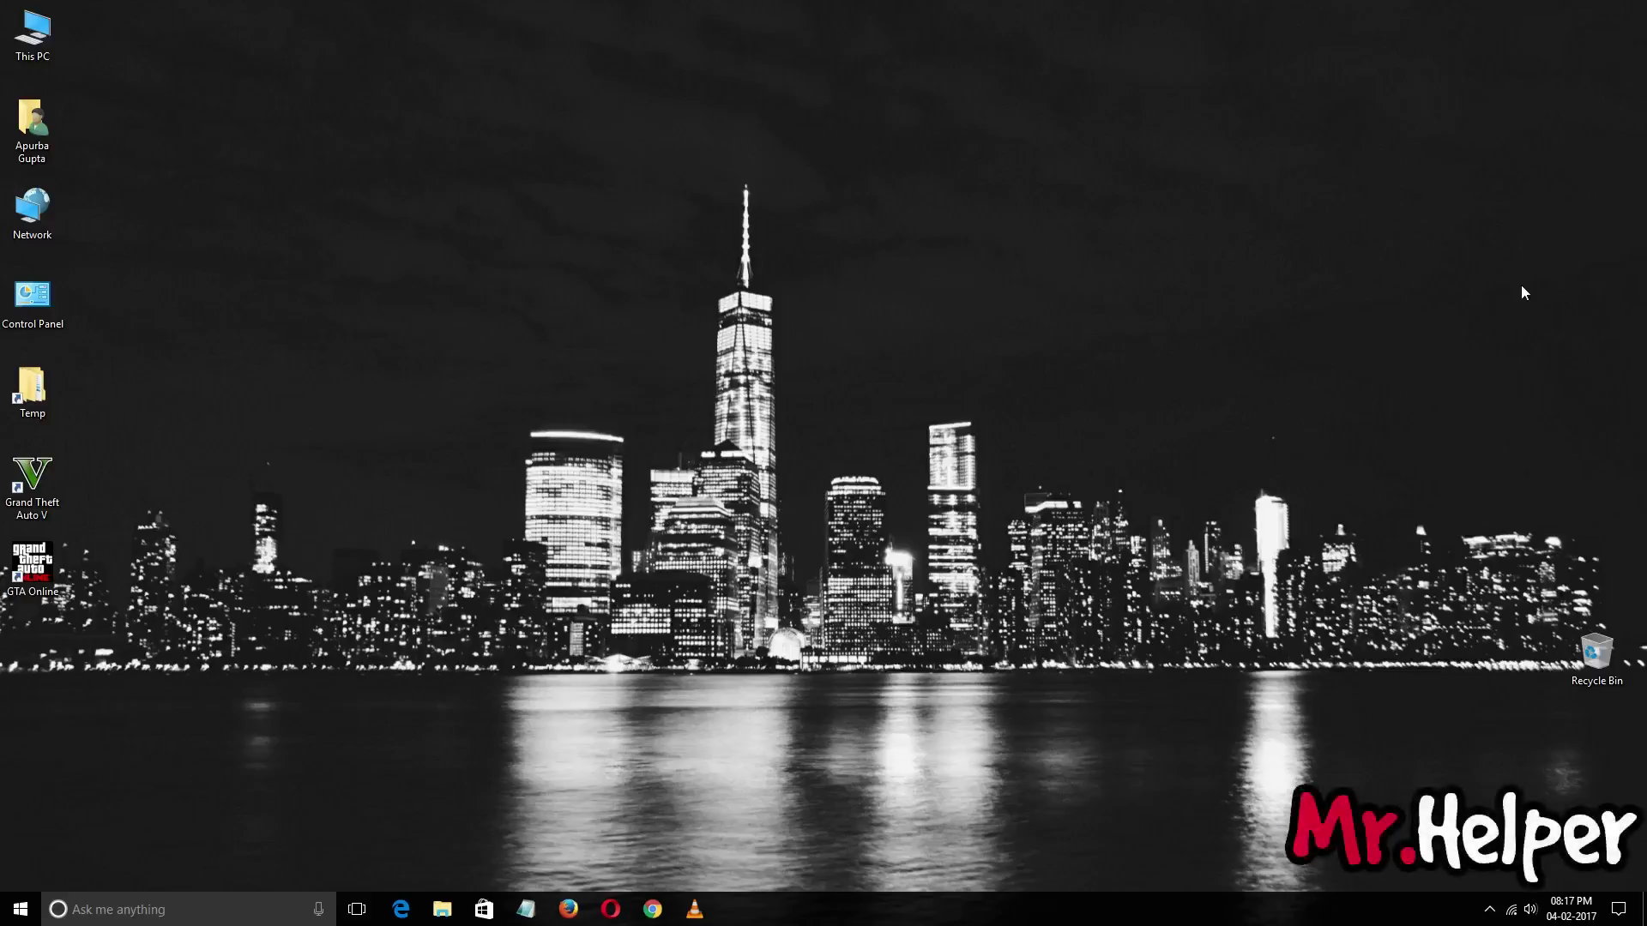
# Step: Launch Firefox and load amazon.in from the address bar
pyautogui.click(559, 919)
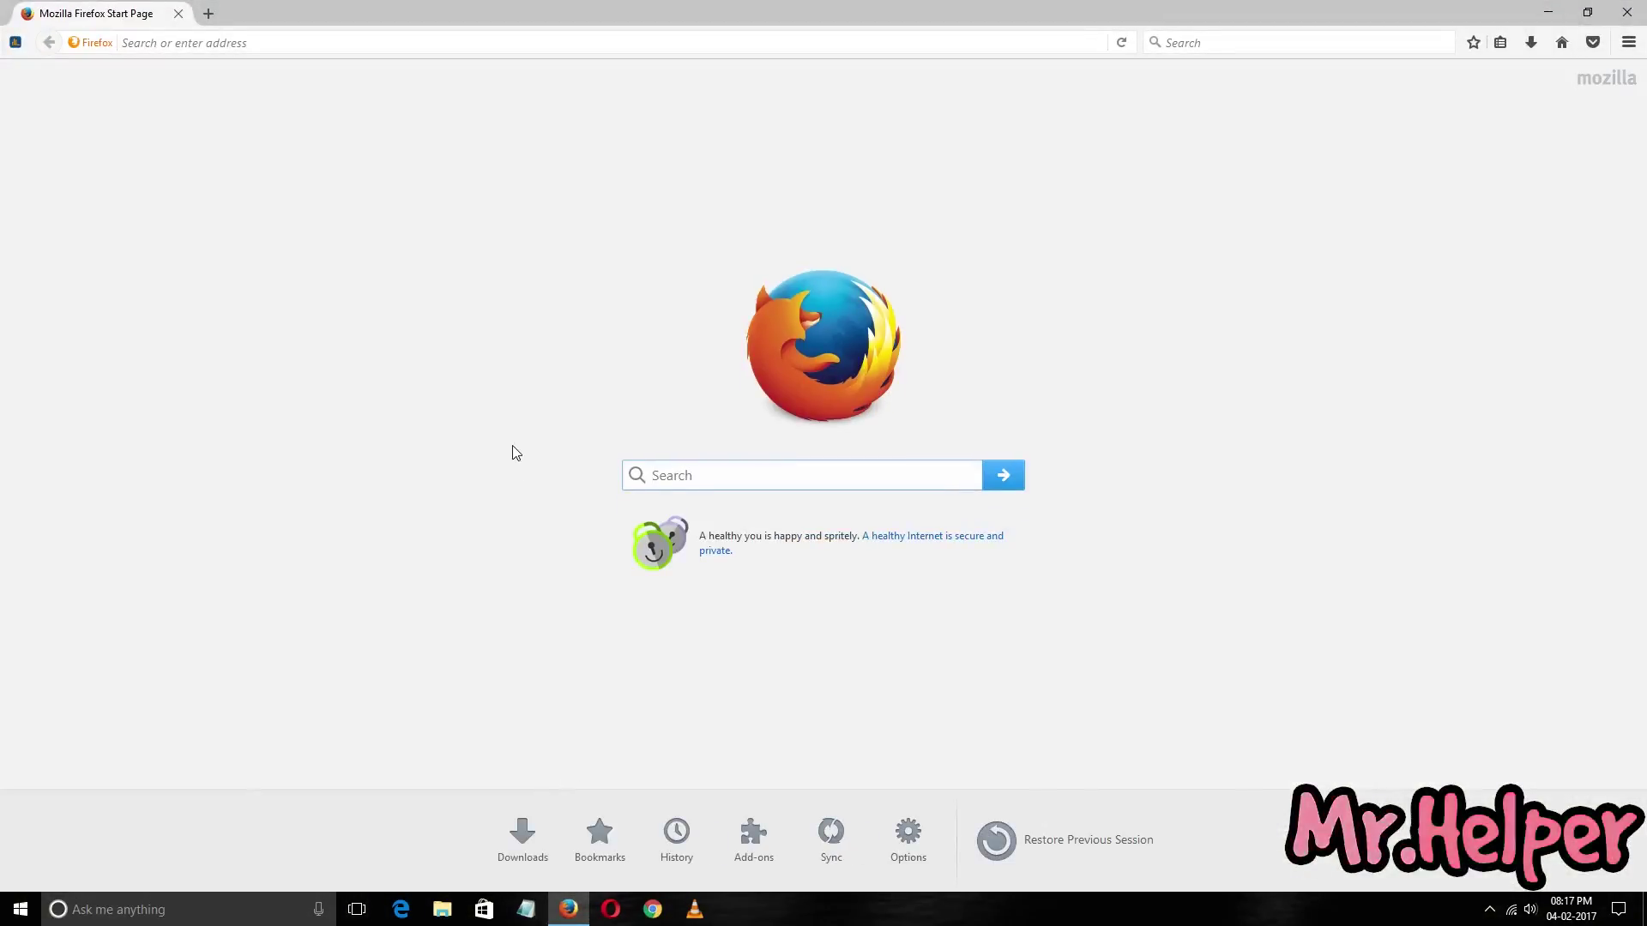
pyautogui.click(358, 44)
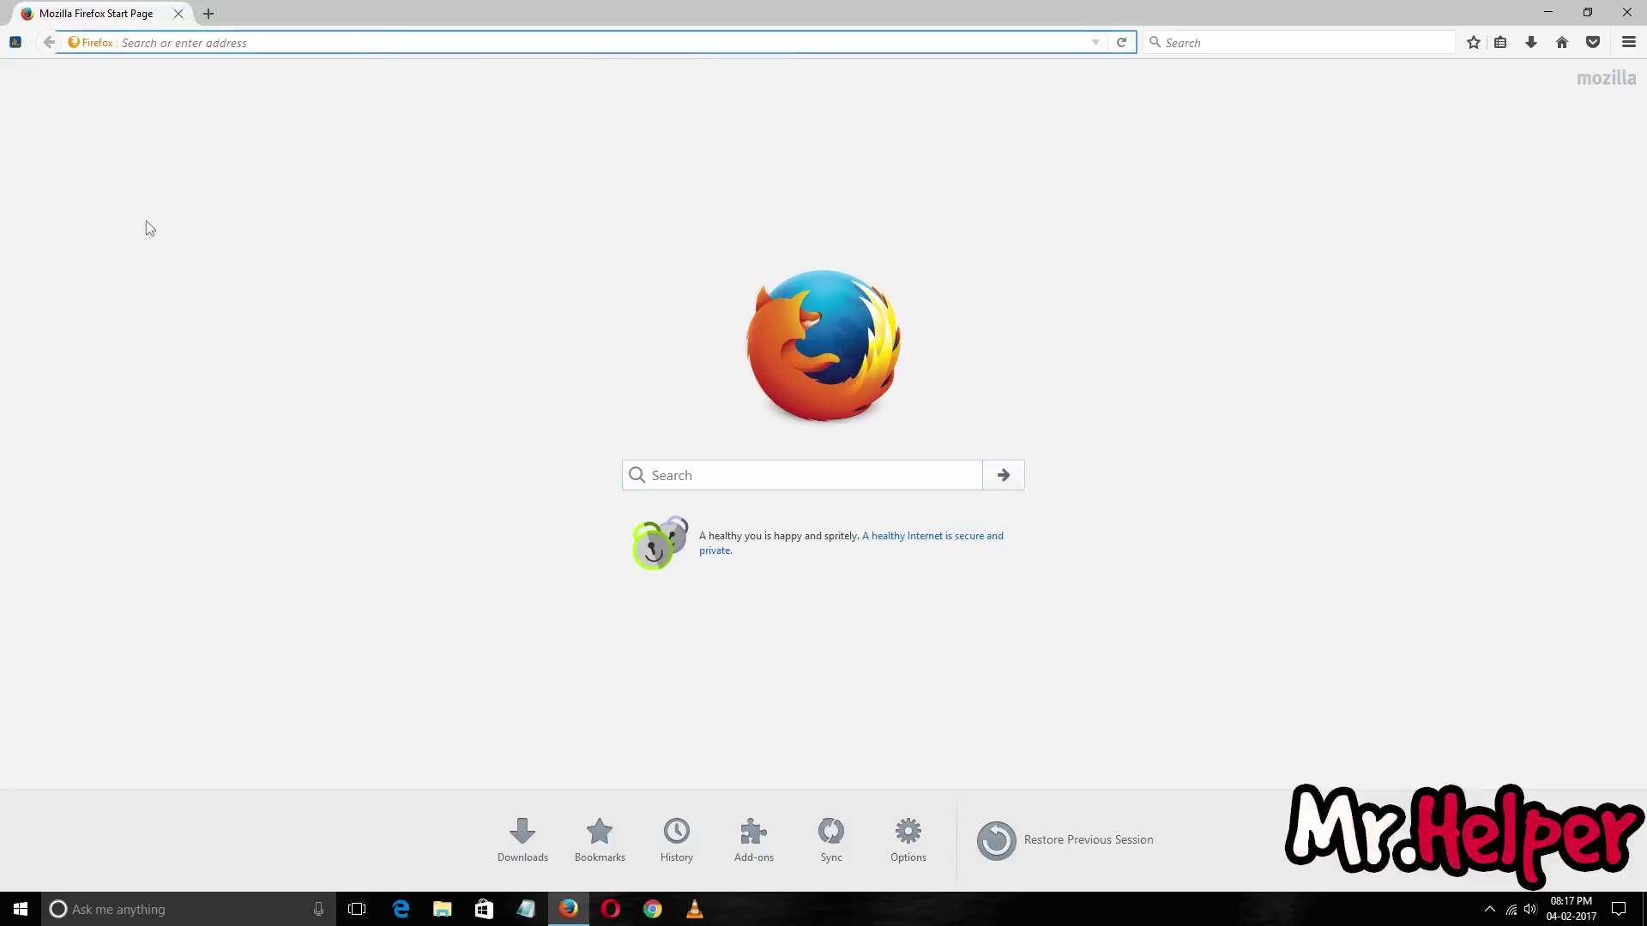
pyautogui.write('amazon.in')
pyautogui.press('Return')
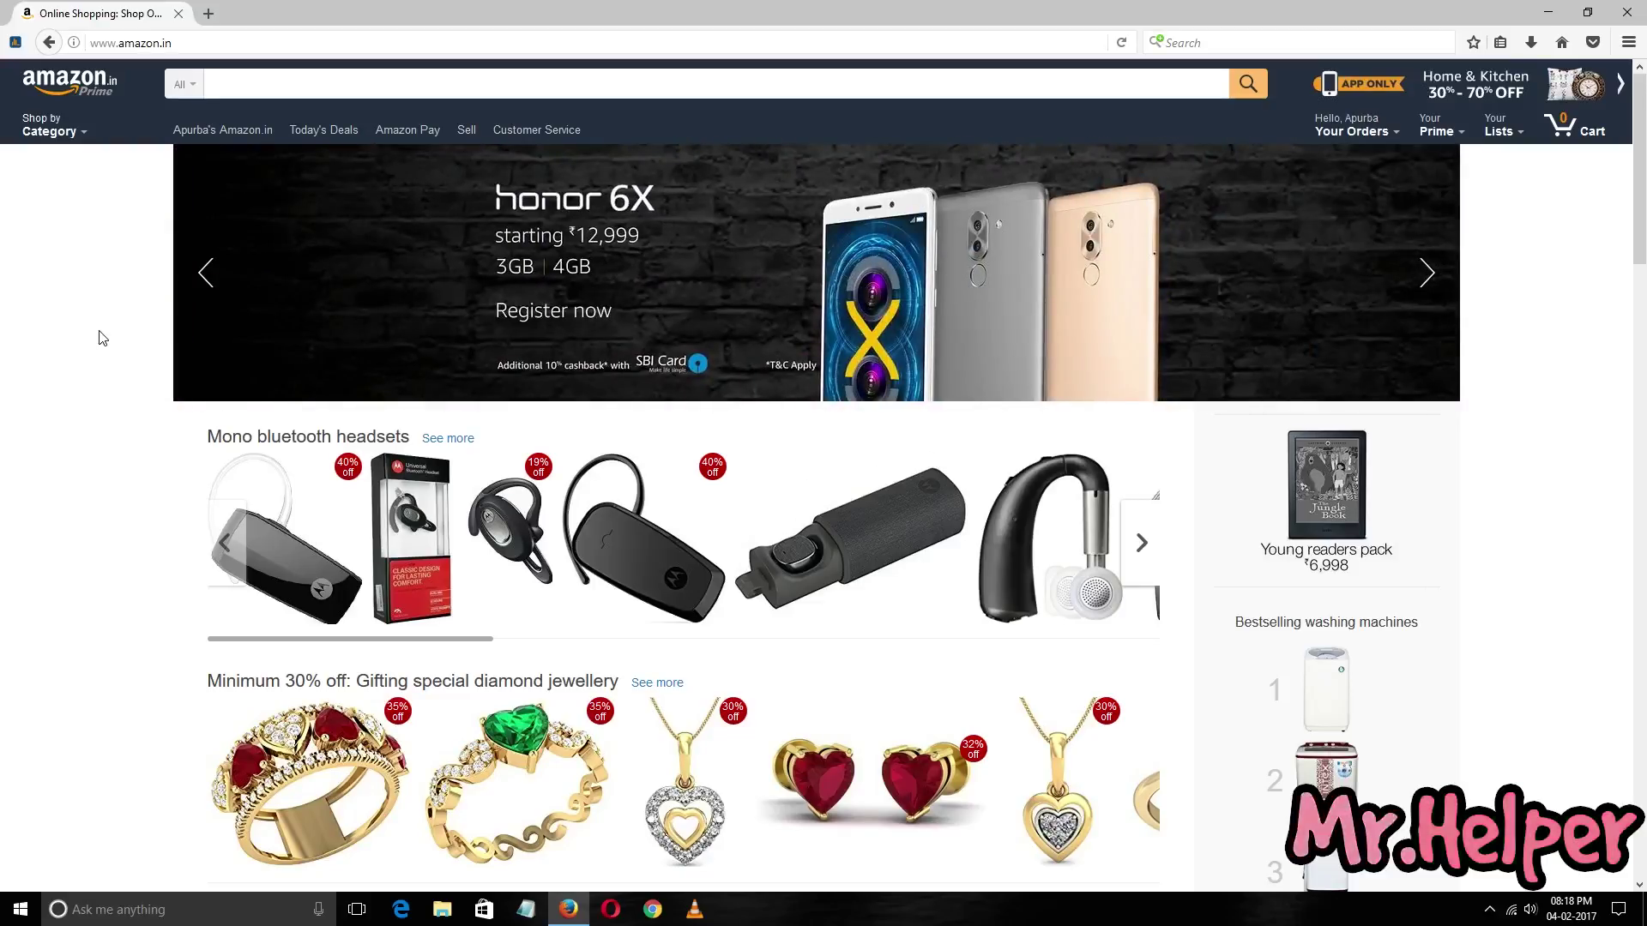
# Step: Scroll down to the Amazon home page footer and follow its Help link
pyautogui.scroll(-5, 100, 337)
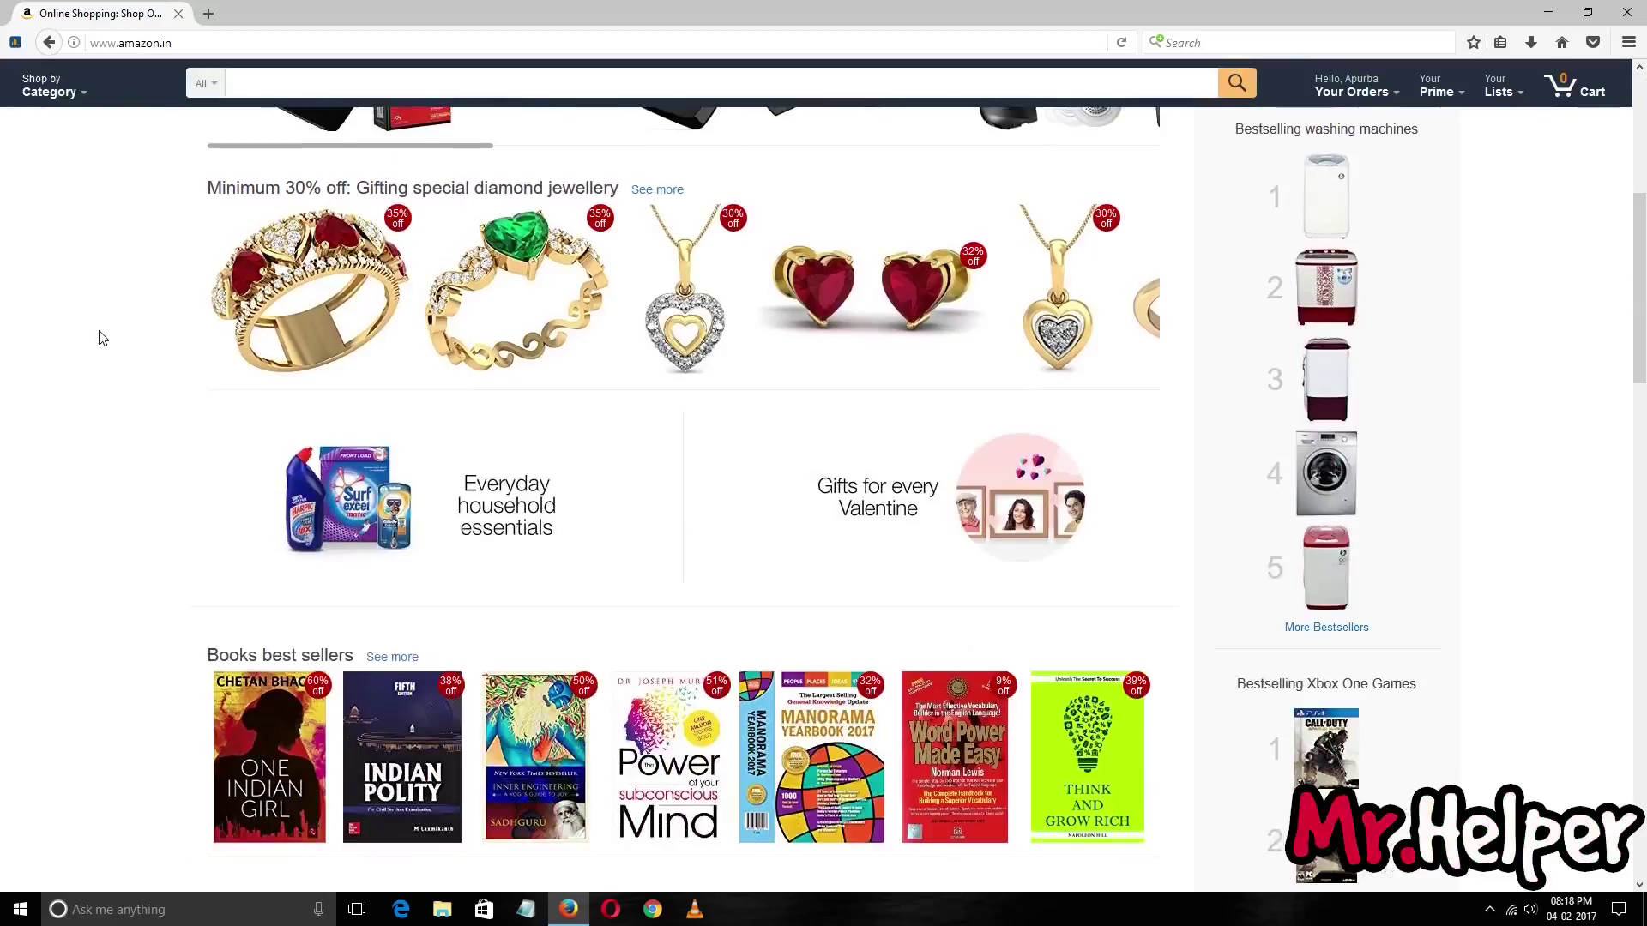
pyautogui.scroll(-16, 100, 337)
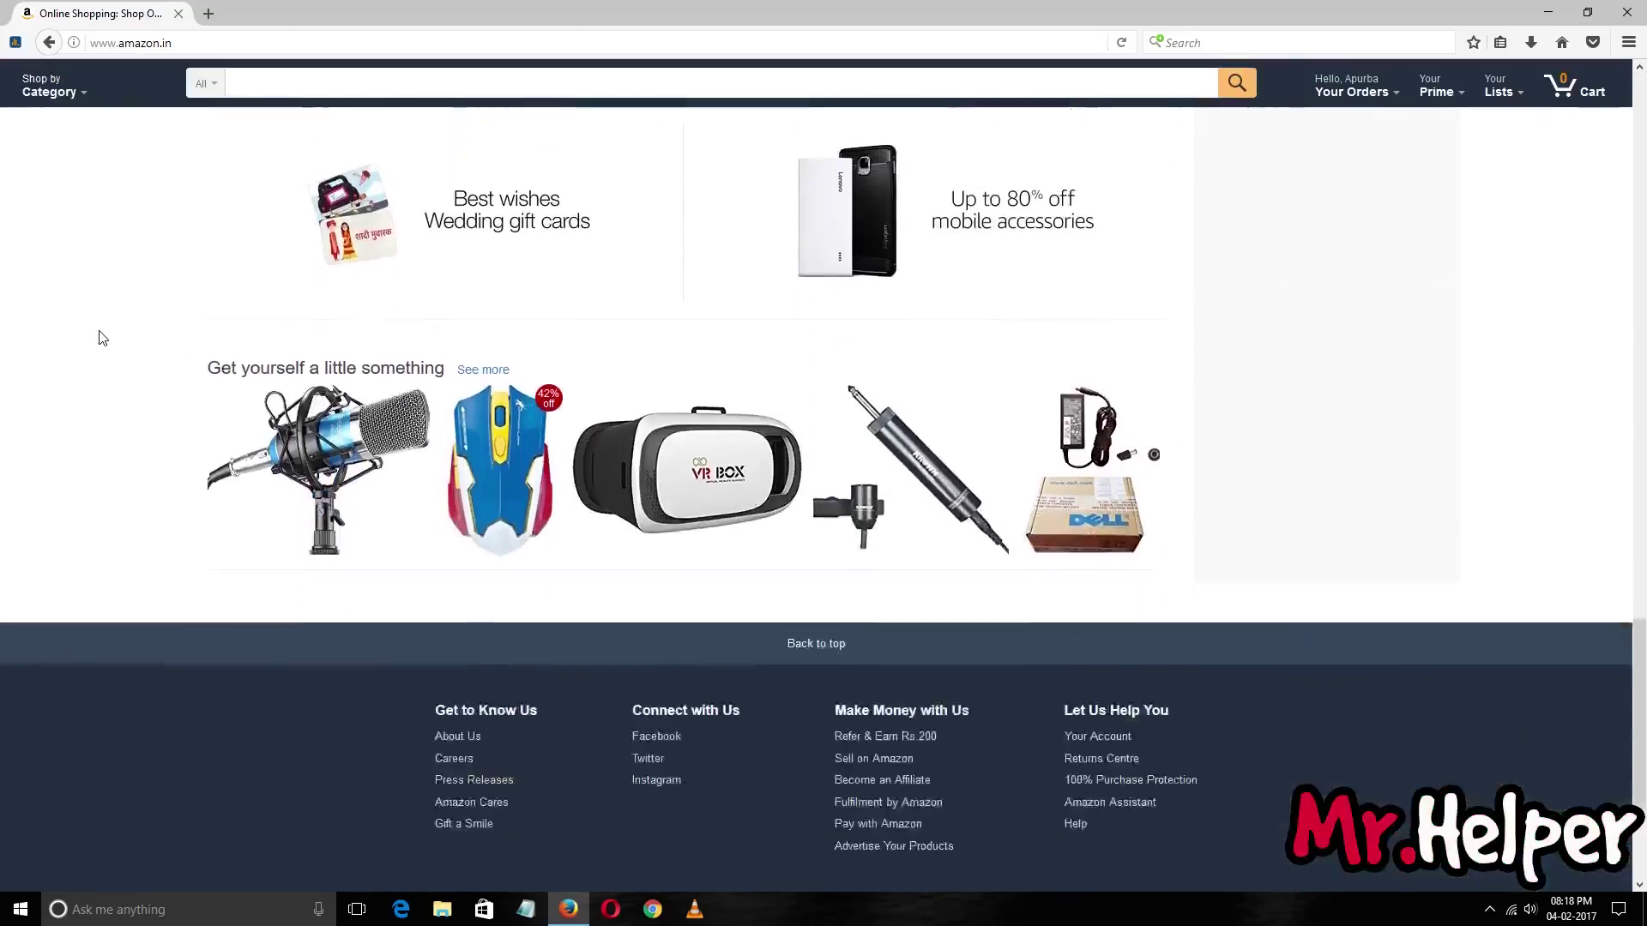
pyautogui.scroll(-3, 101, 337)
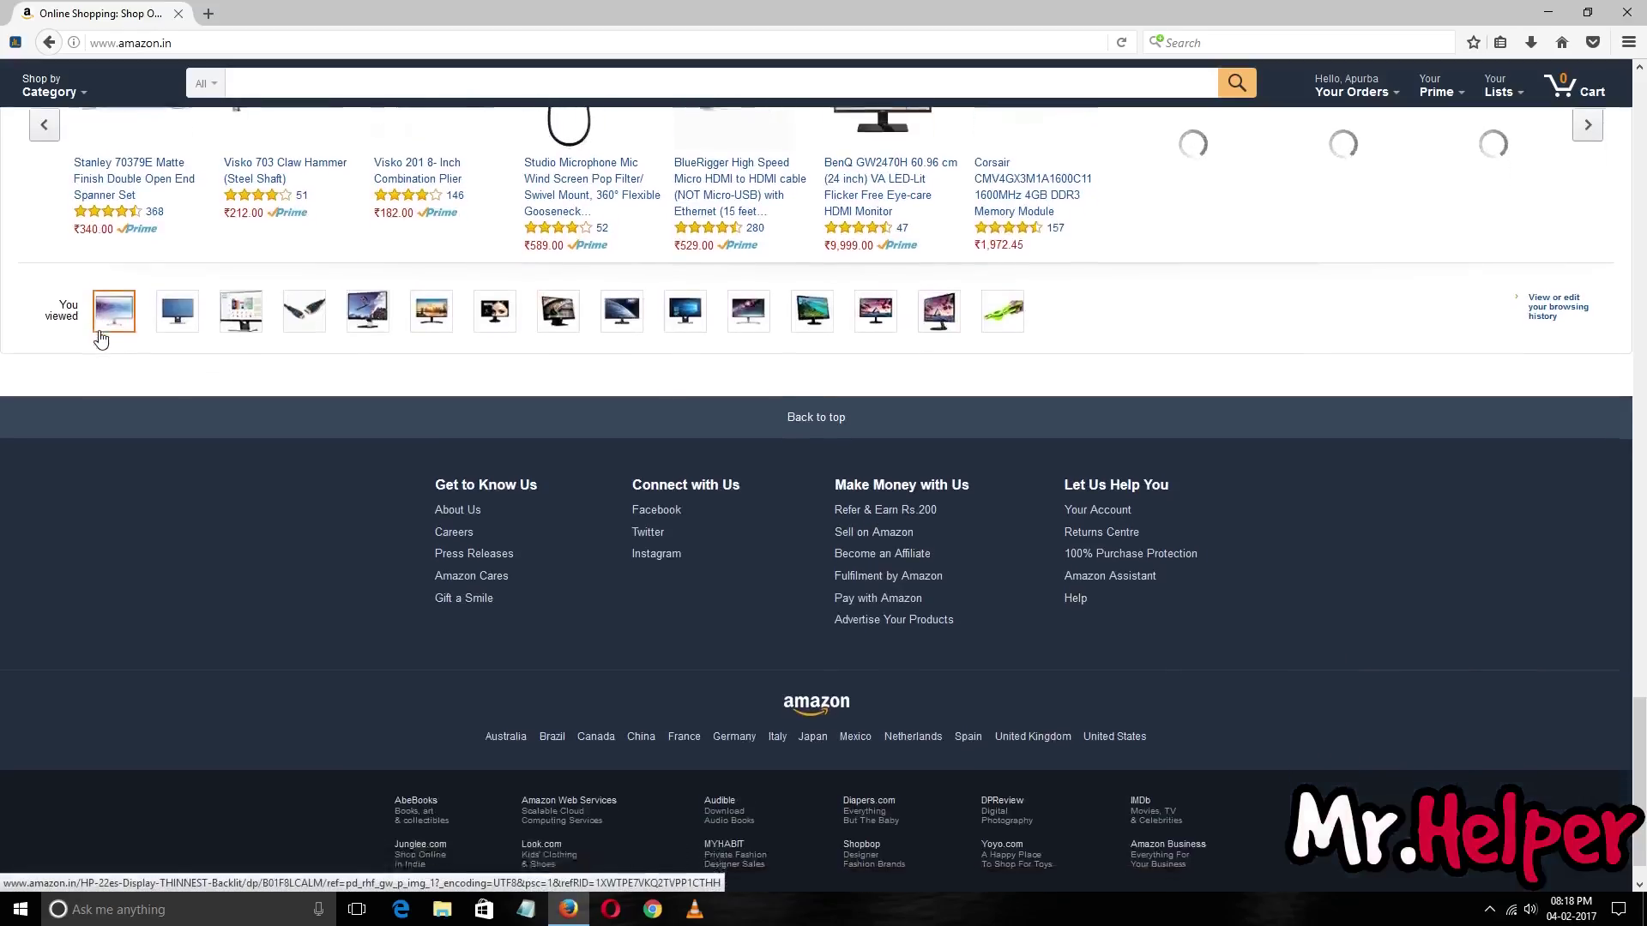
pyautogui.scroll(-1, 101, 337)
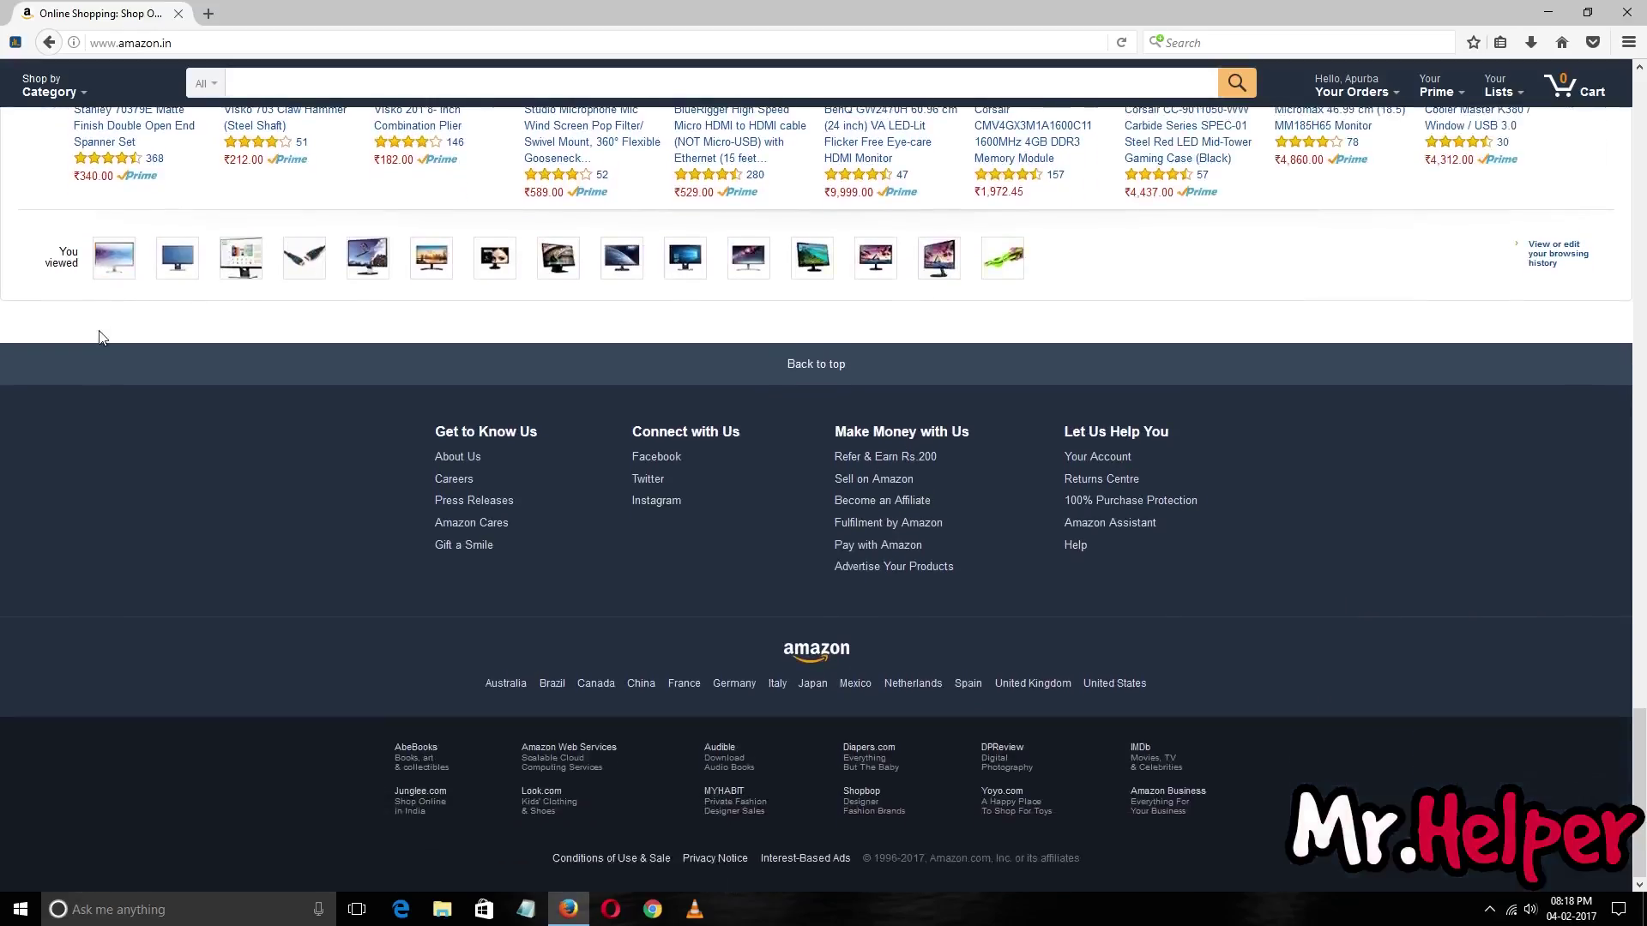
pyautogui.click(1077, 547)
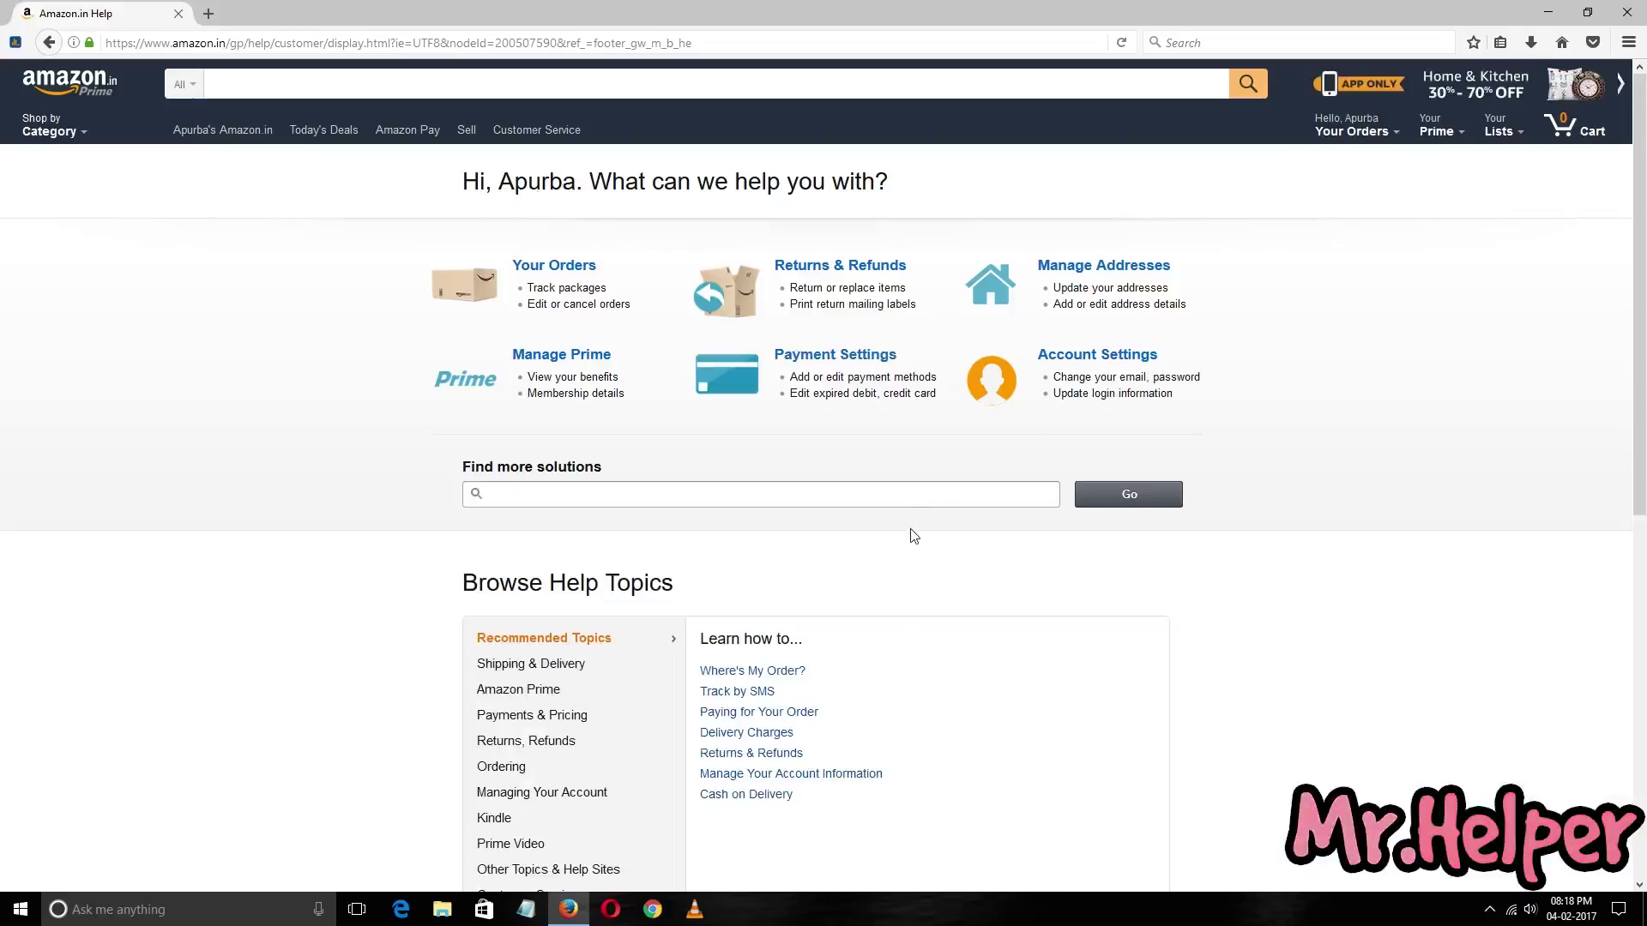
# Step: Choose Customer Service under Browse Help Topics and select Contact Us
pyautogui.scroll(-4, 909, 536)
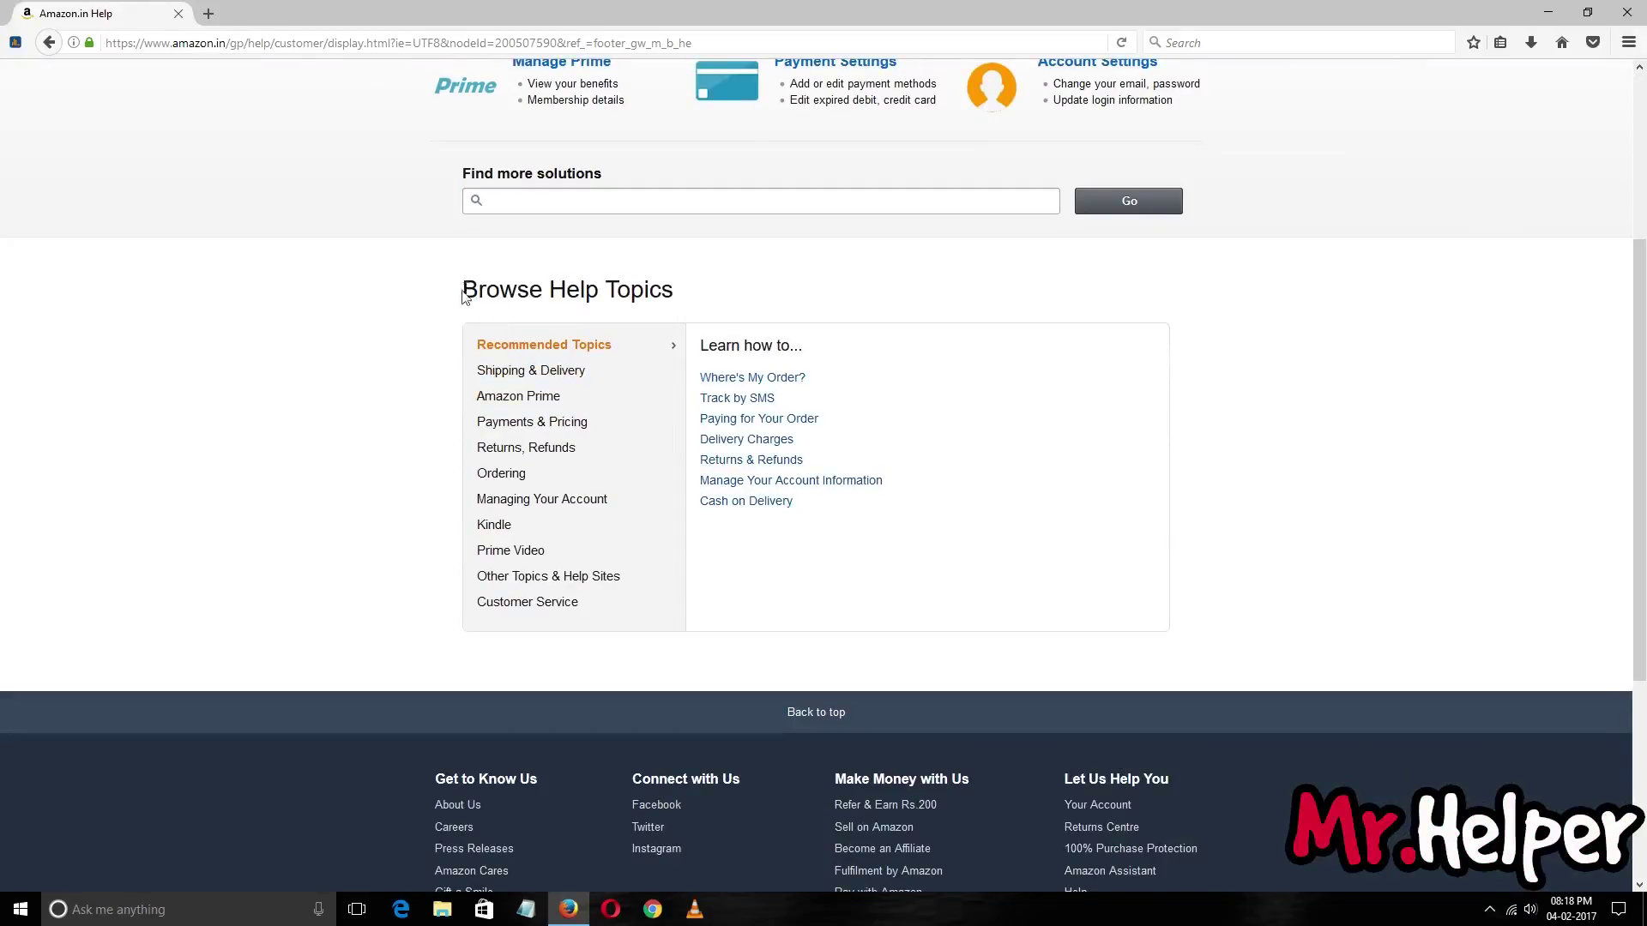
pyautogui.click(527, 604)
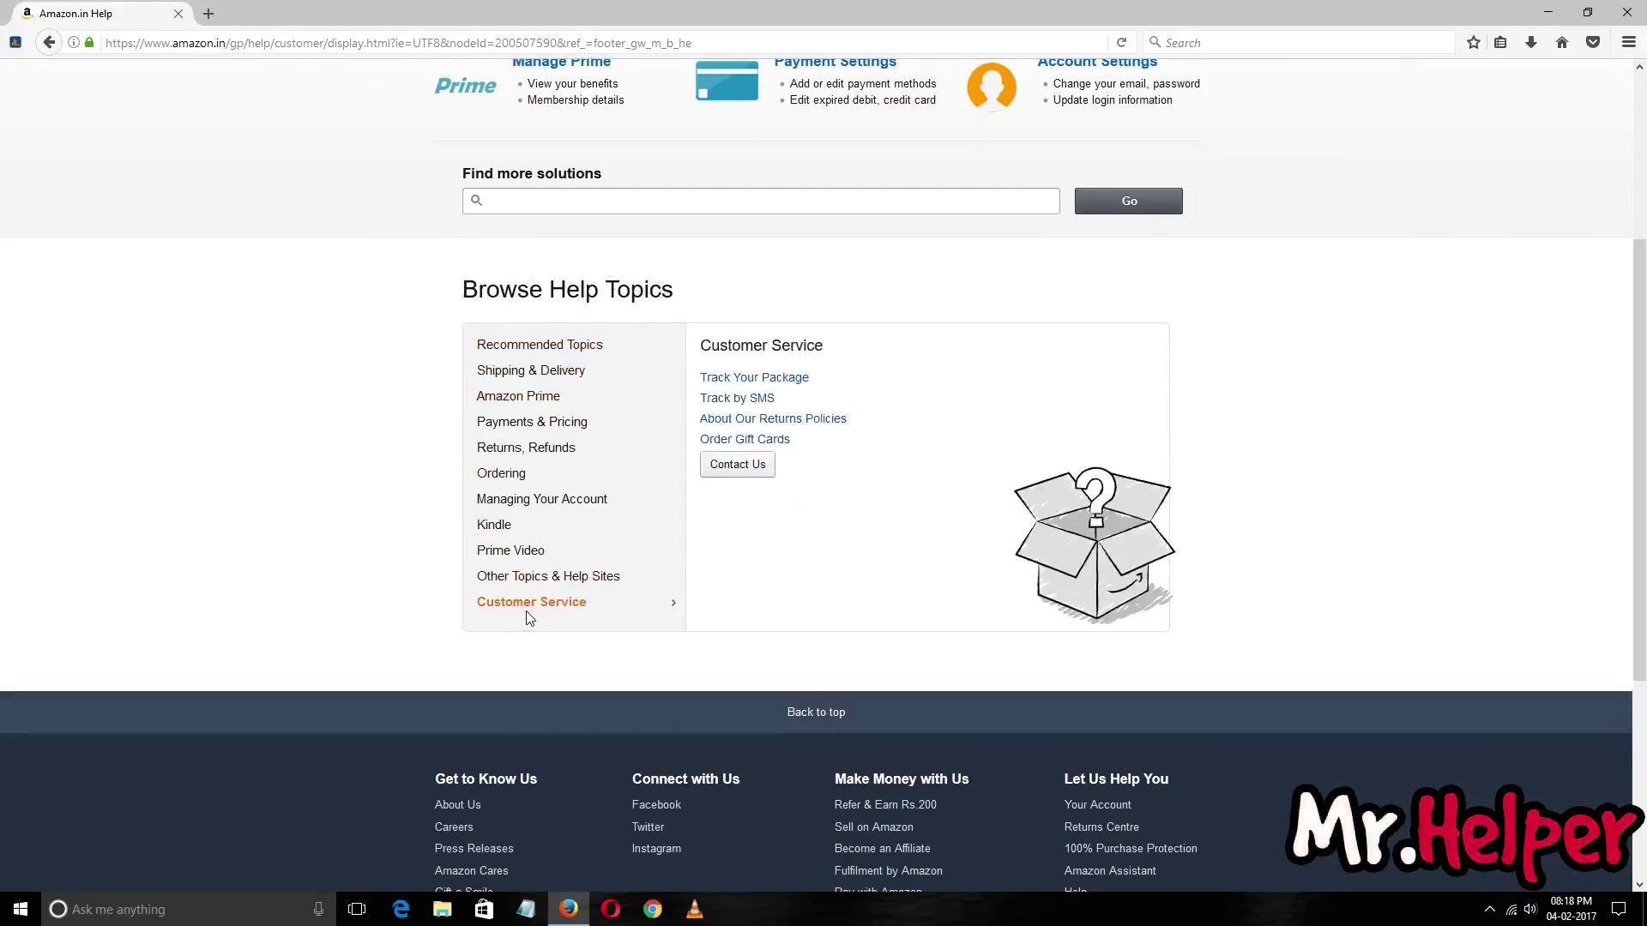
pyautogui.click(728, 471)
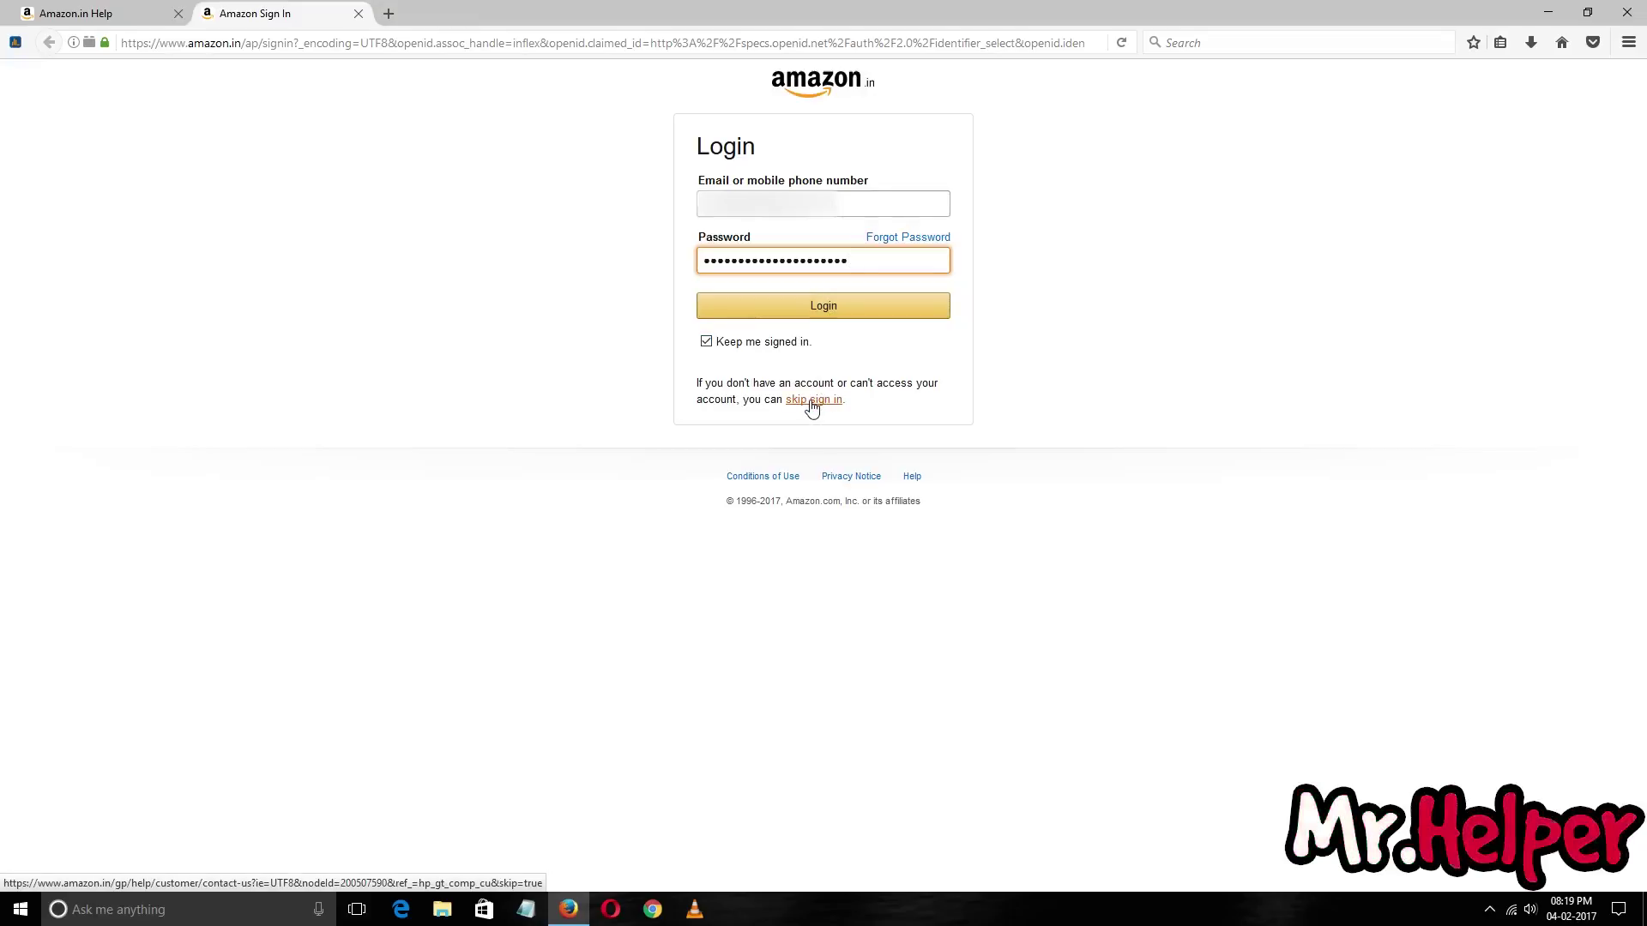
# Step: Open Contact Us via 'skip sign in' in a new tab and dismiss the sign-in prompt
pyautogui.middleClick(812, 407)
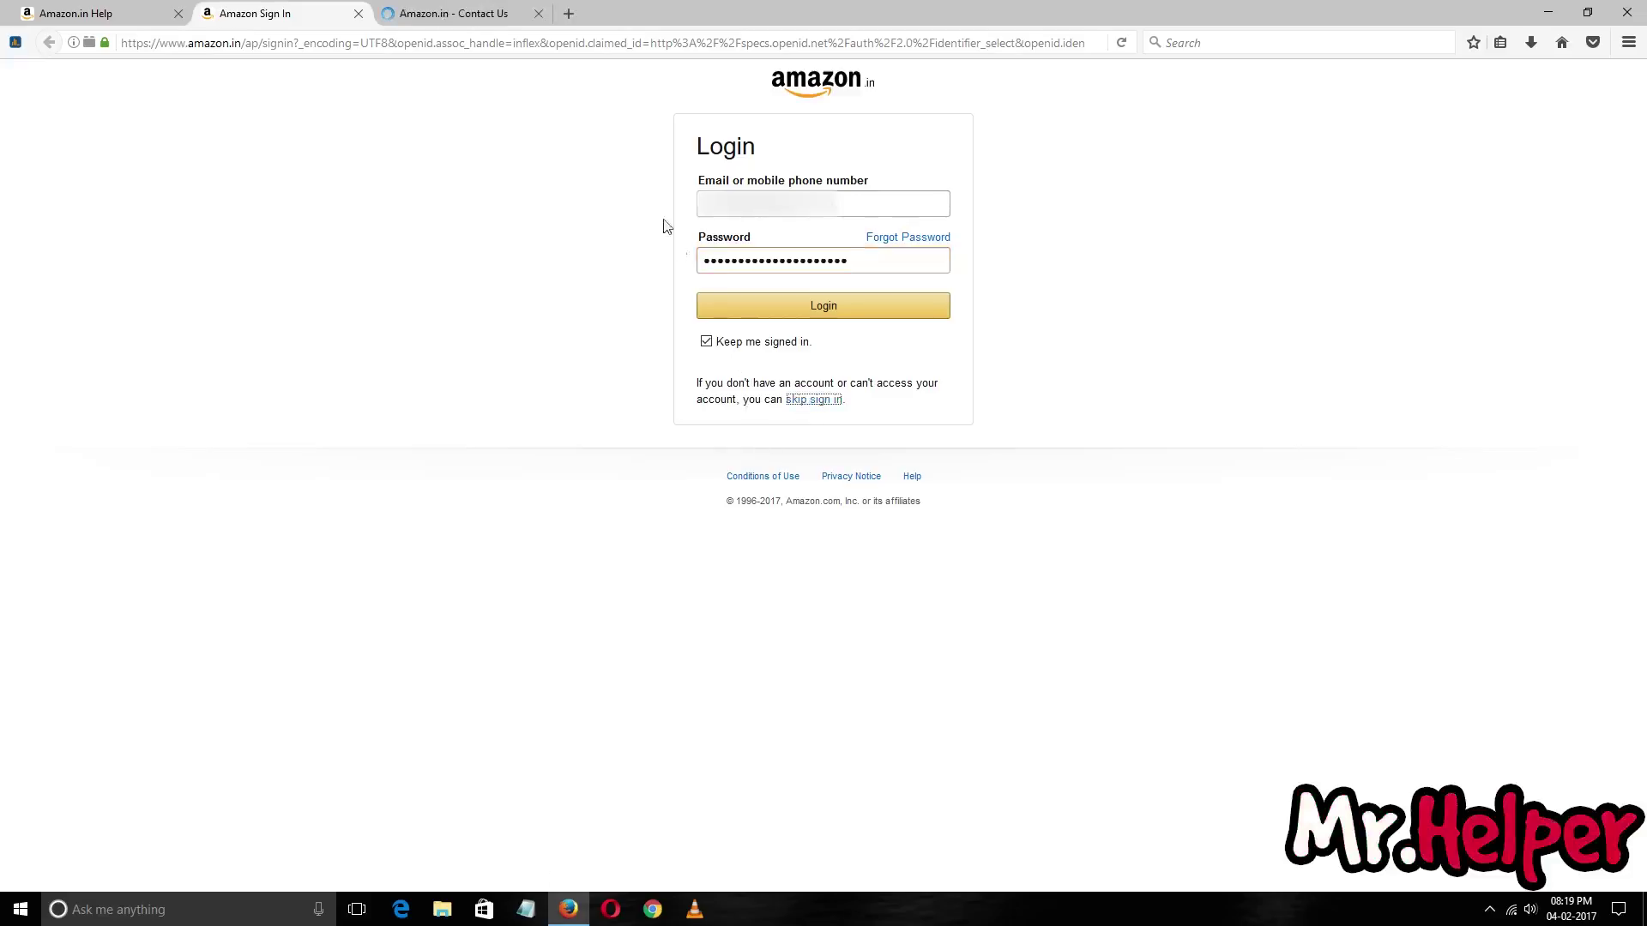
pyautogui.click(474, 12)
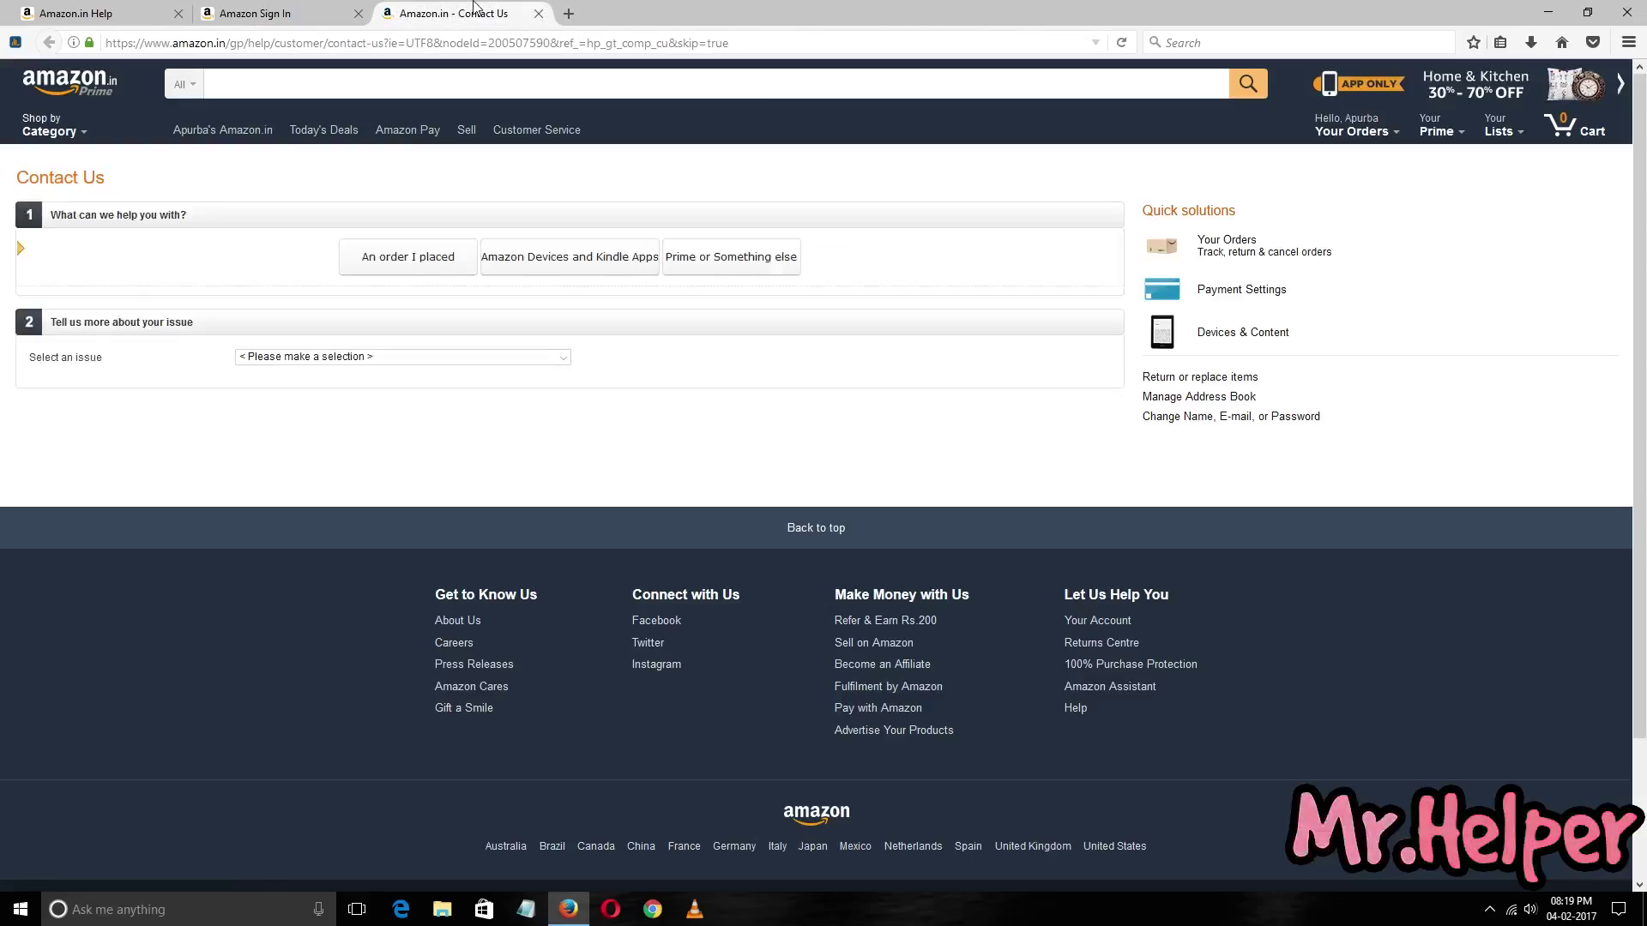
pyautogui.moveTo(1357, 135)
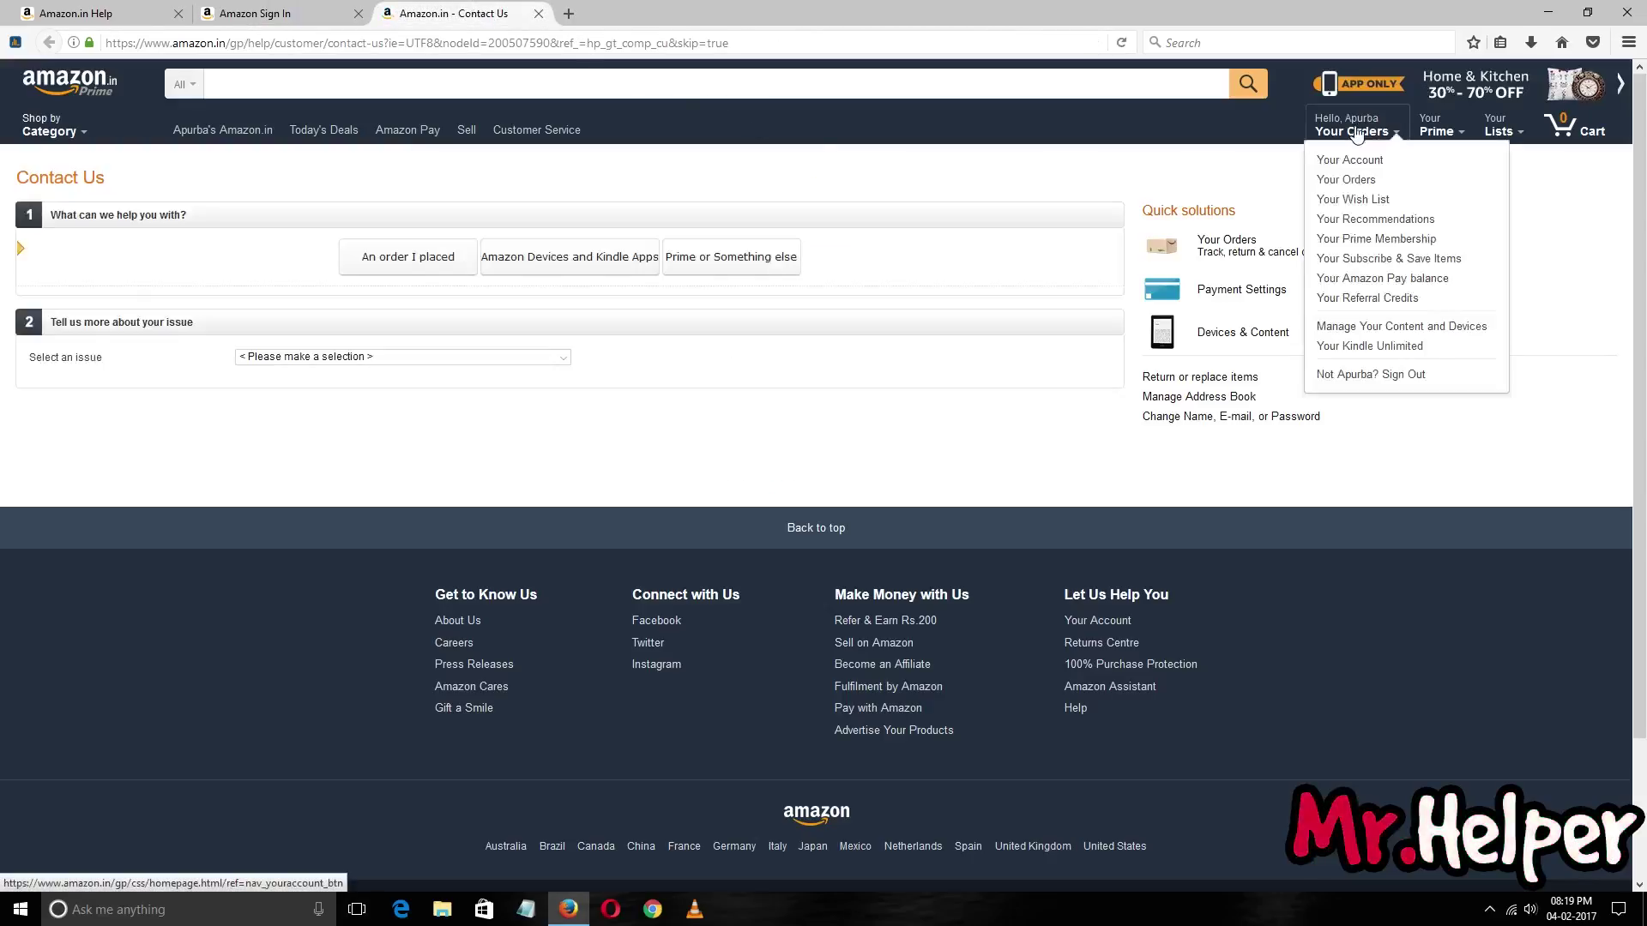
pyautogui.click(680, 257)
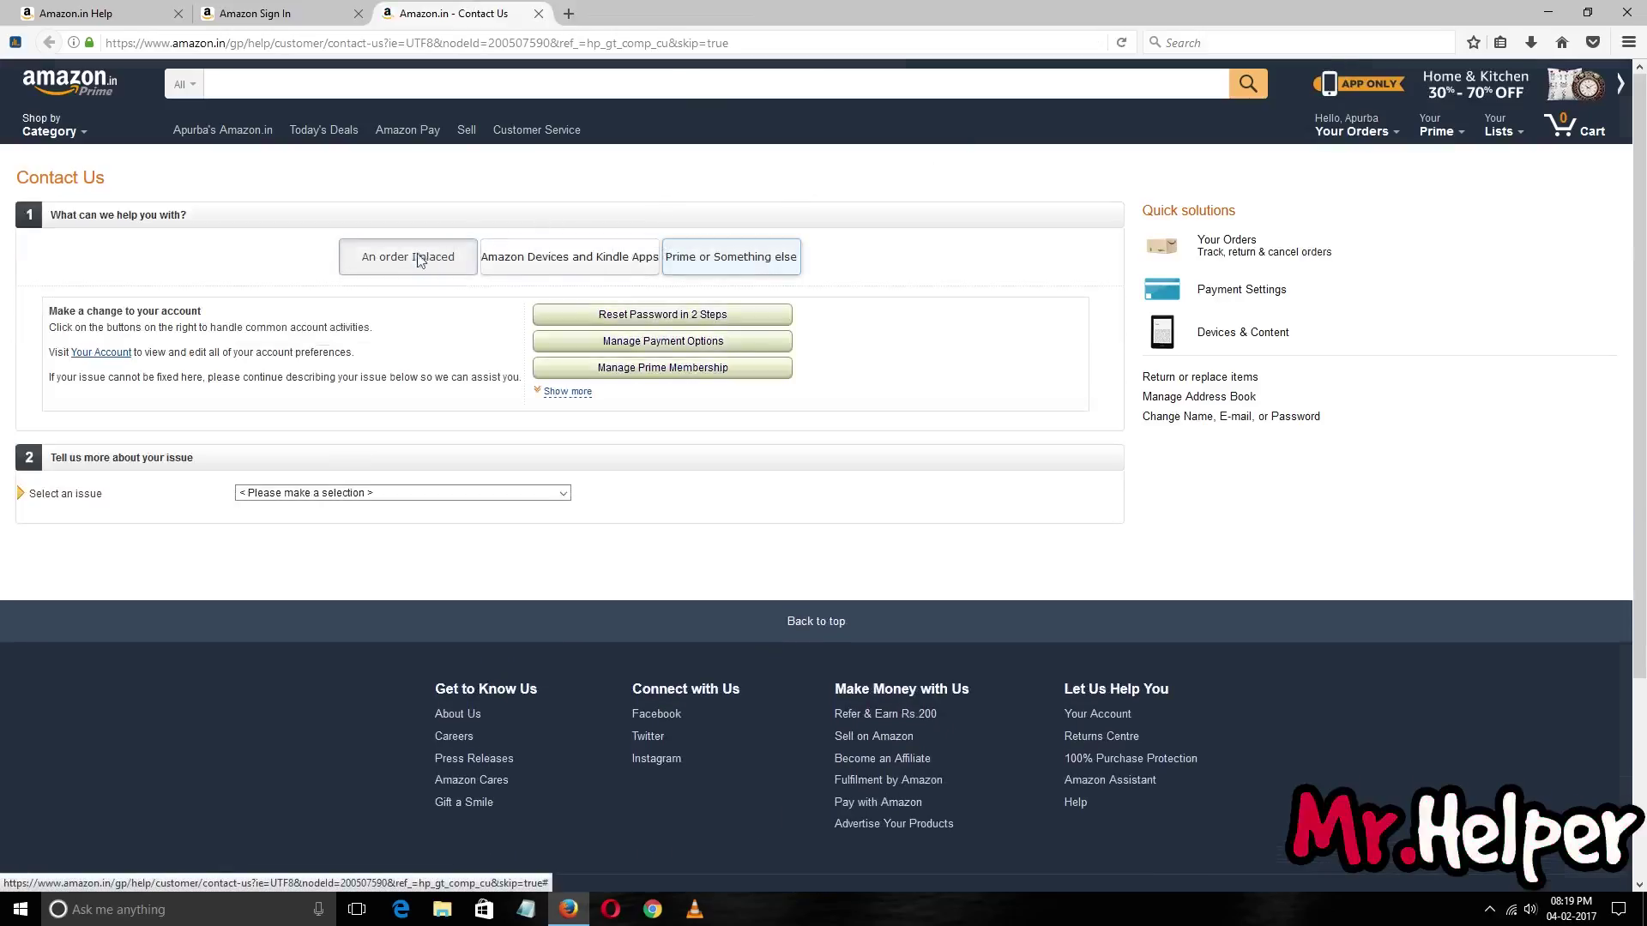
pyautogui.click(419, 259)
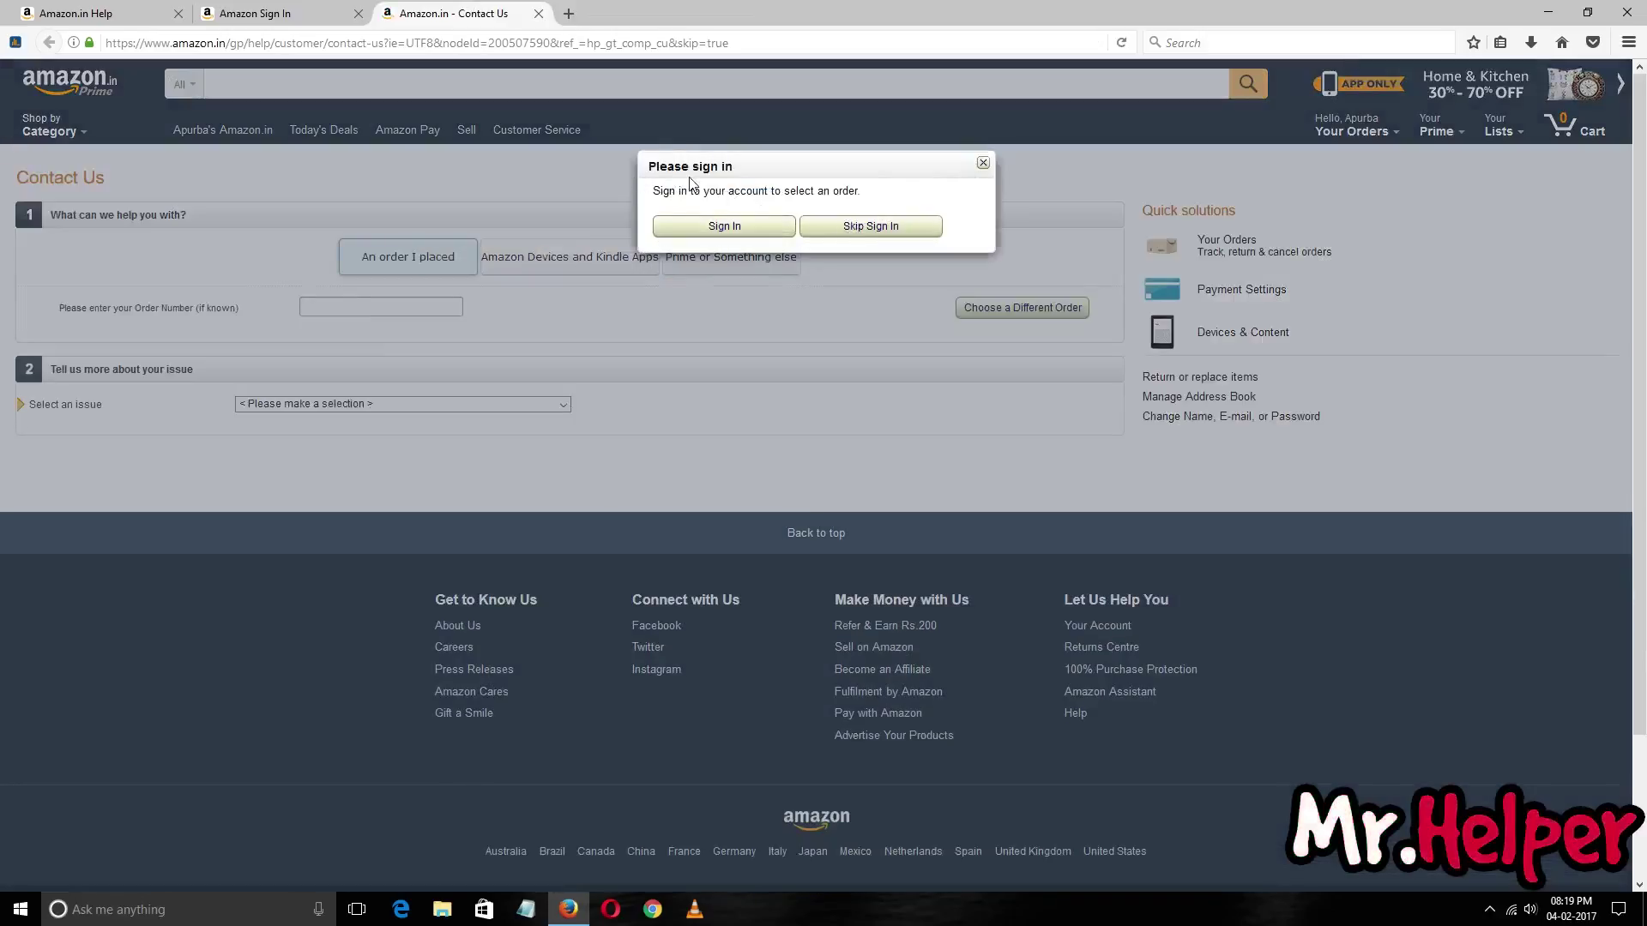
pyautogui.click(883, 230)
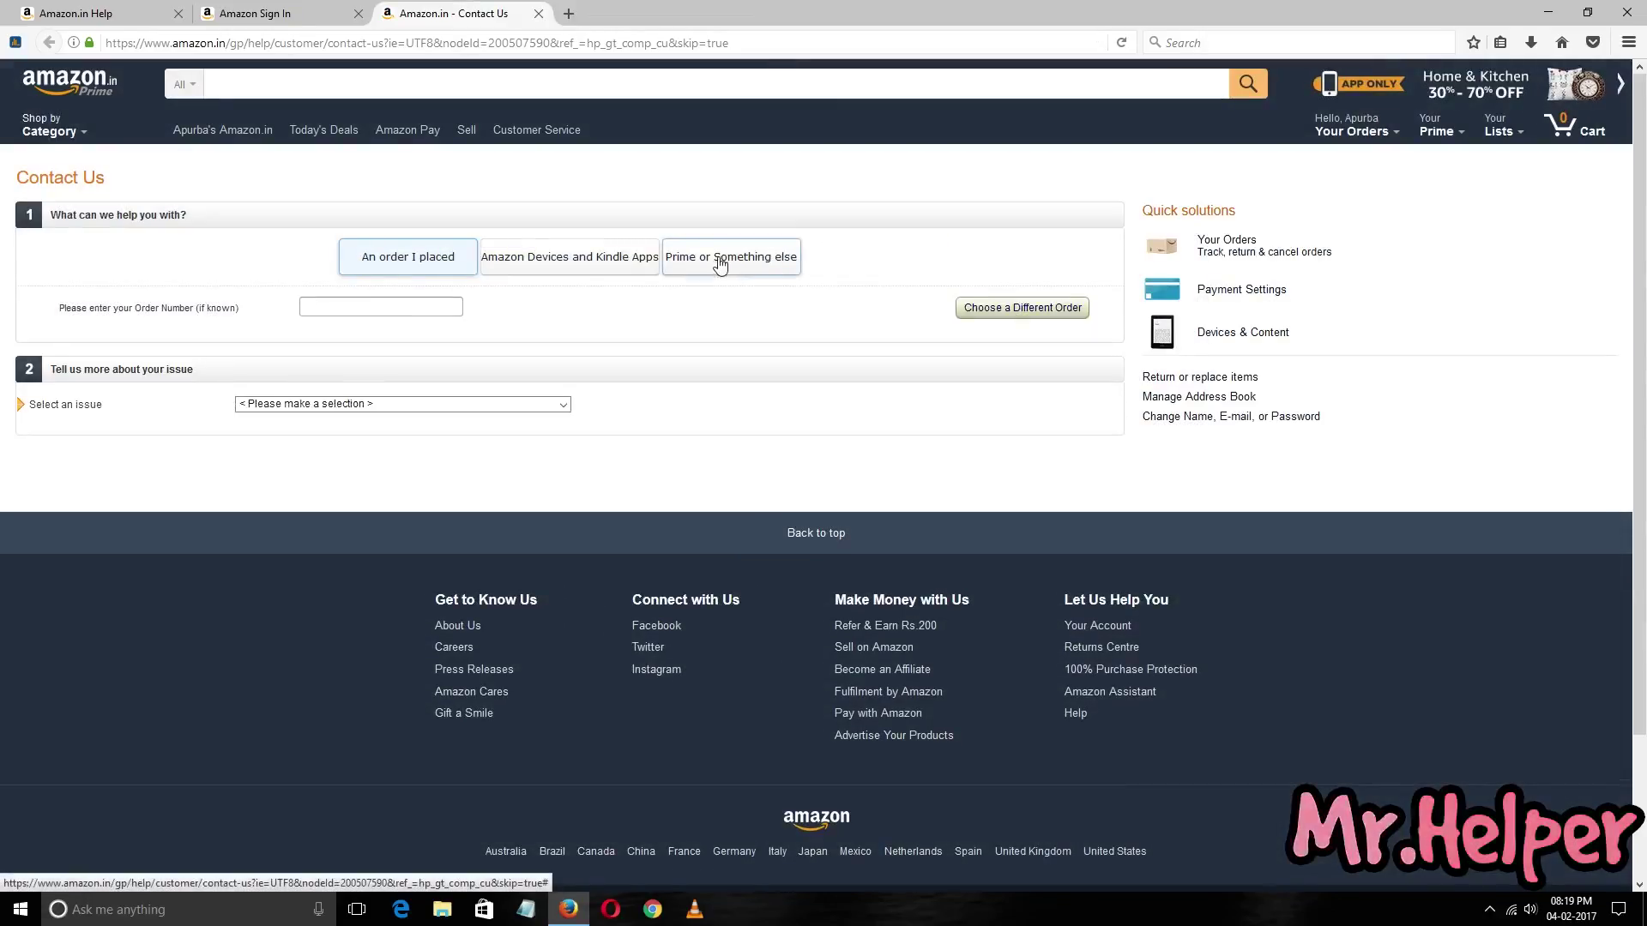
# Step: Move the Contact Us page address into a new private browsing window and load it
pyautogui.moveTo(1371, 116)
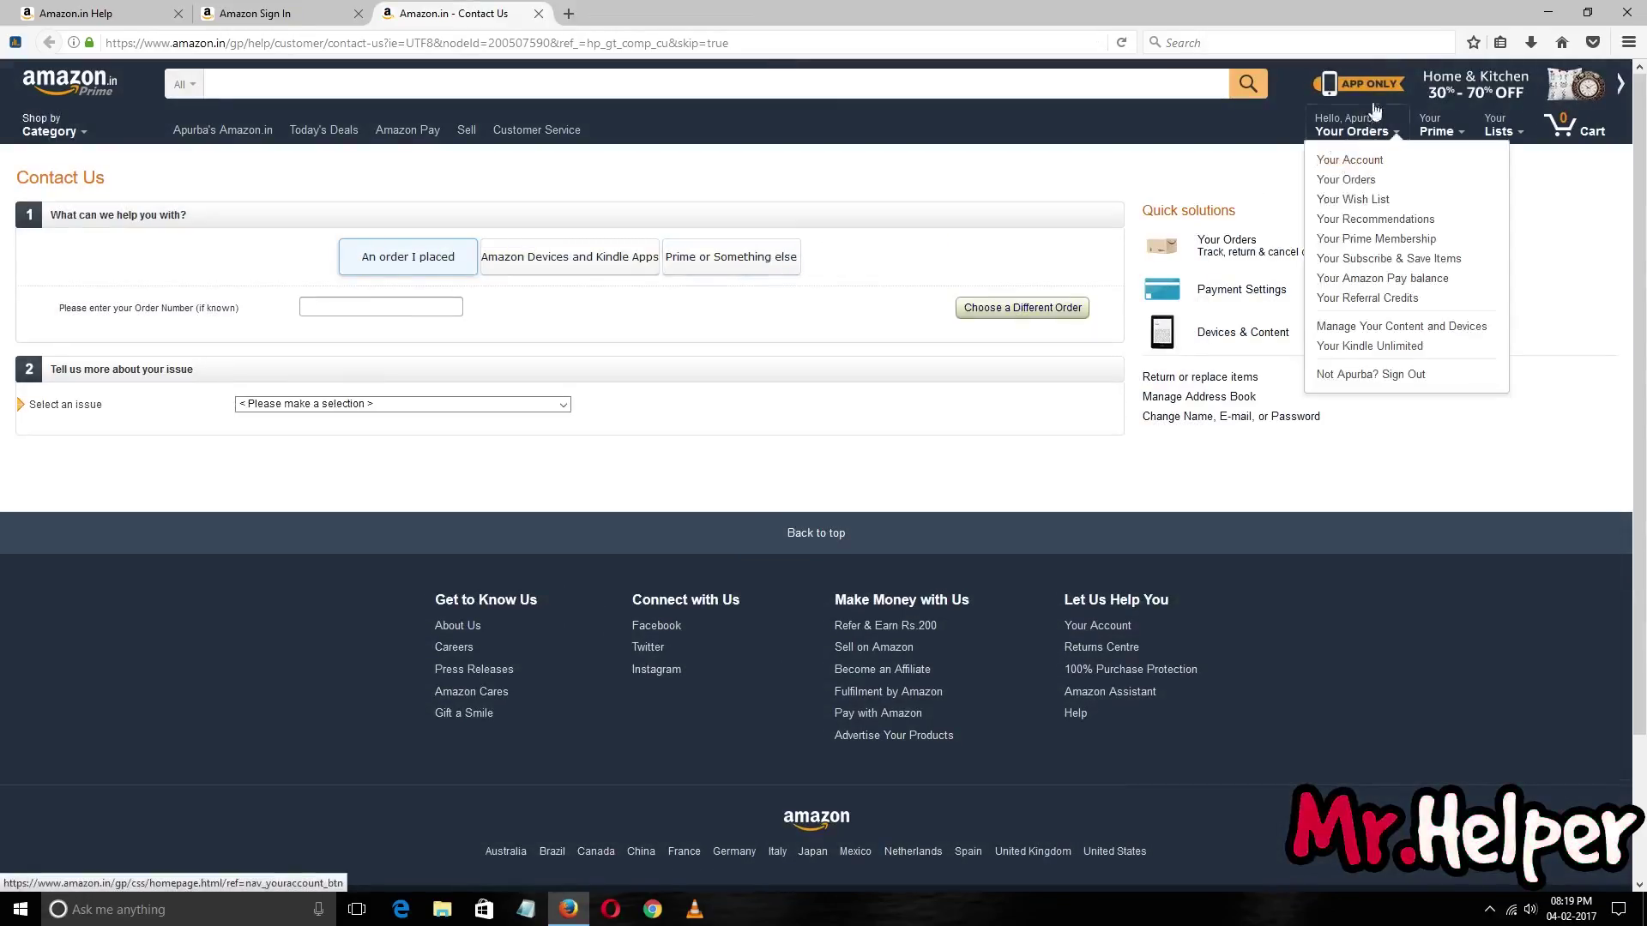
pyautogui.click(470, 38)
pyautogui.hotkey('ctrl', 'c')
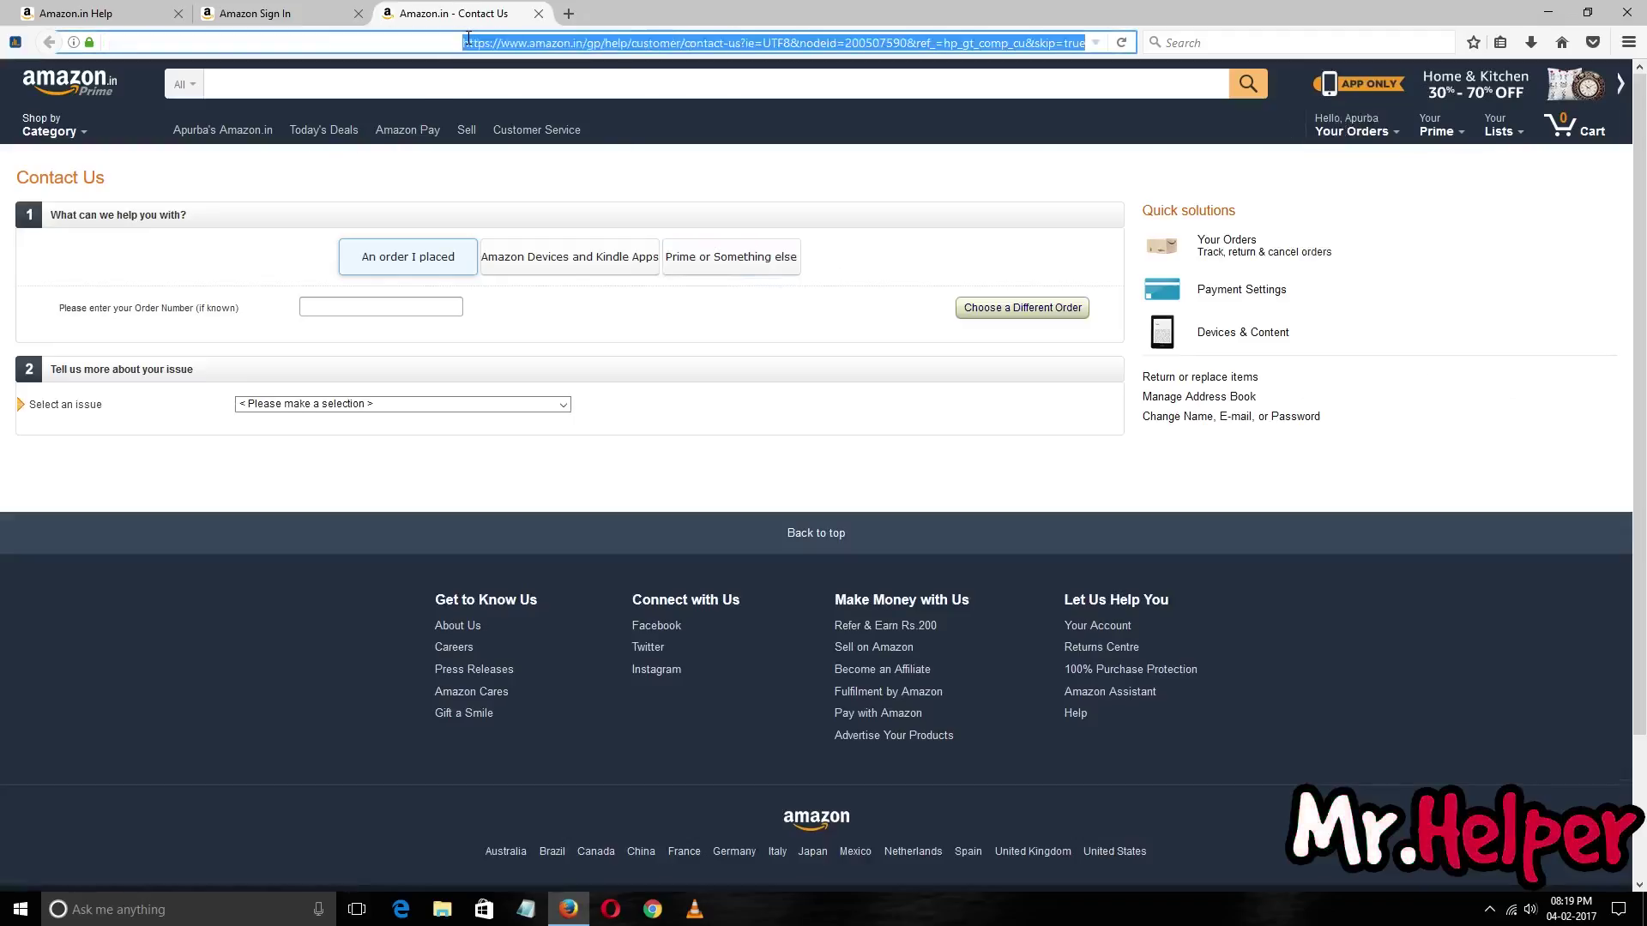
pyautogui.press('BackSpace')
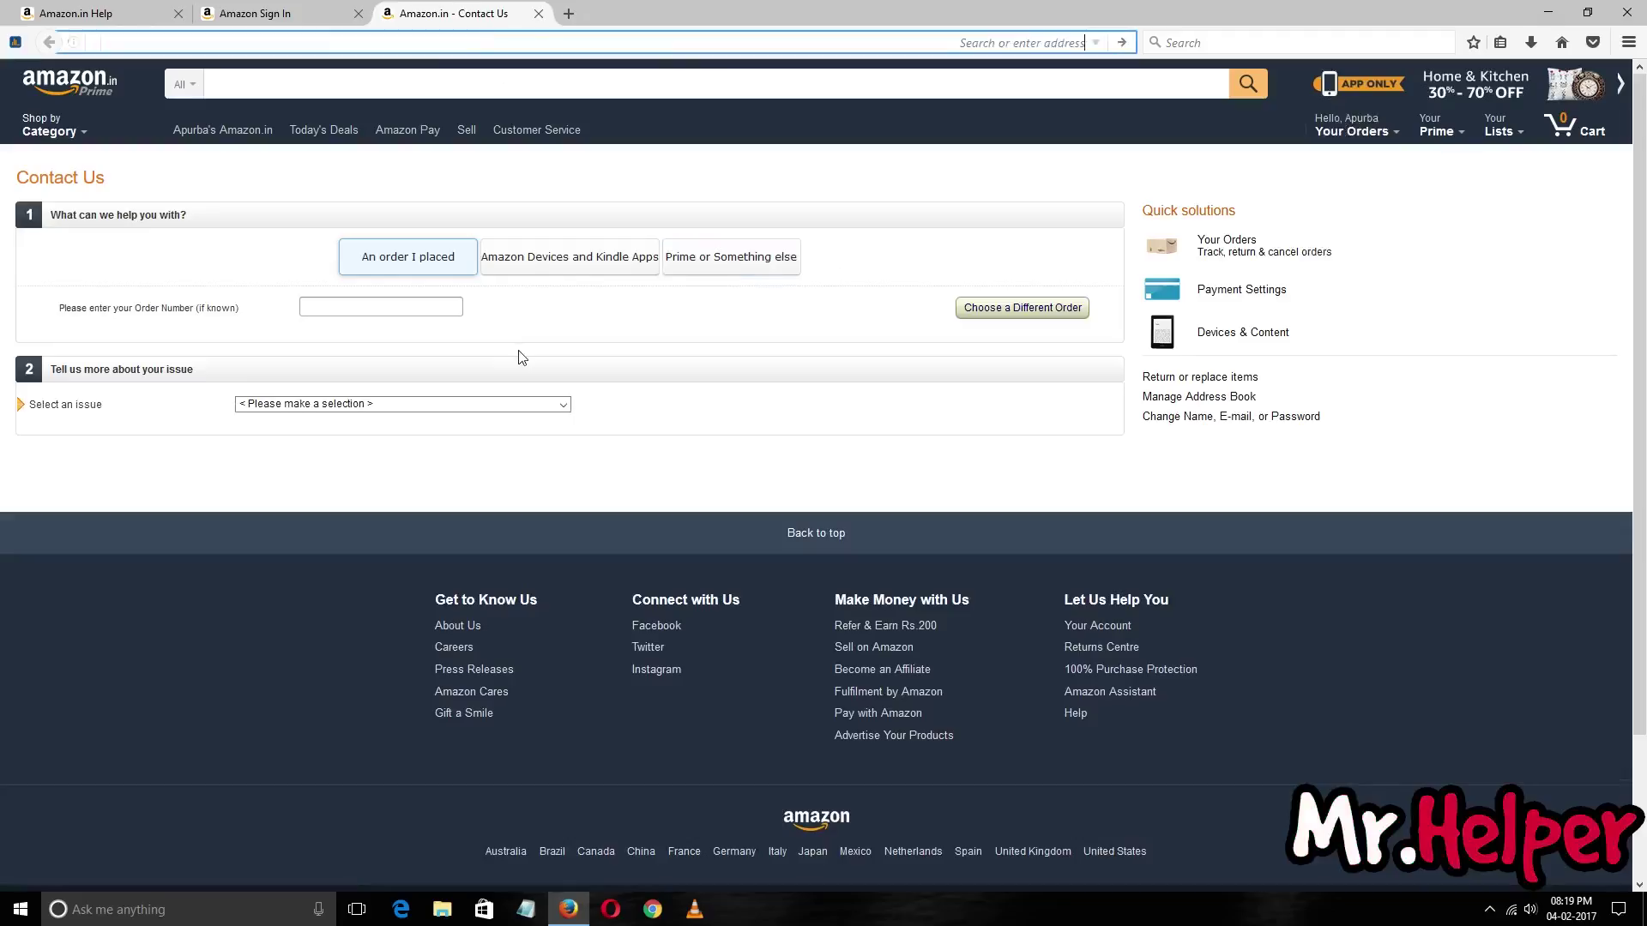
pyautogui.hotkey('ctrl', 'shift', 'p')
pyautogui.hotkey('ctrl', 'v')
pyautogui.press('Return')
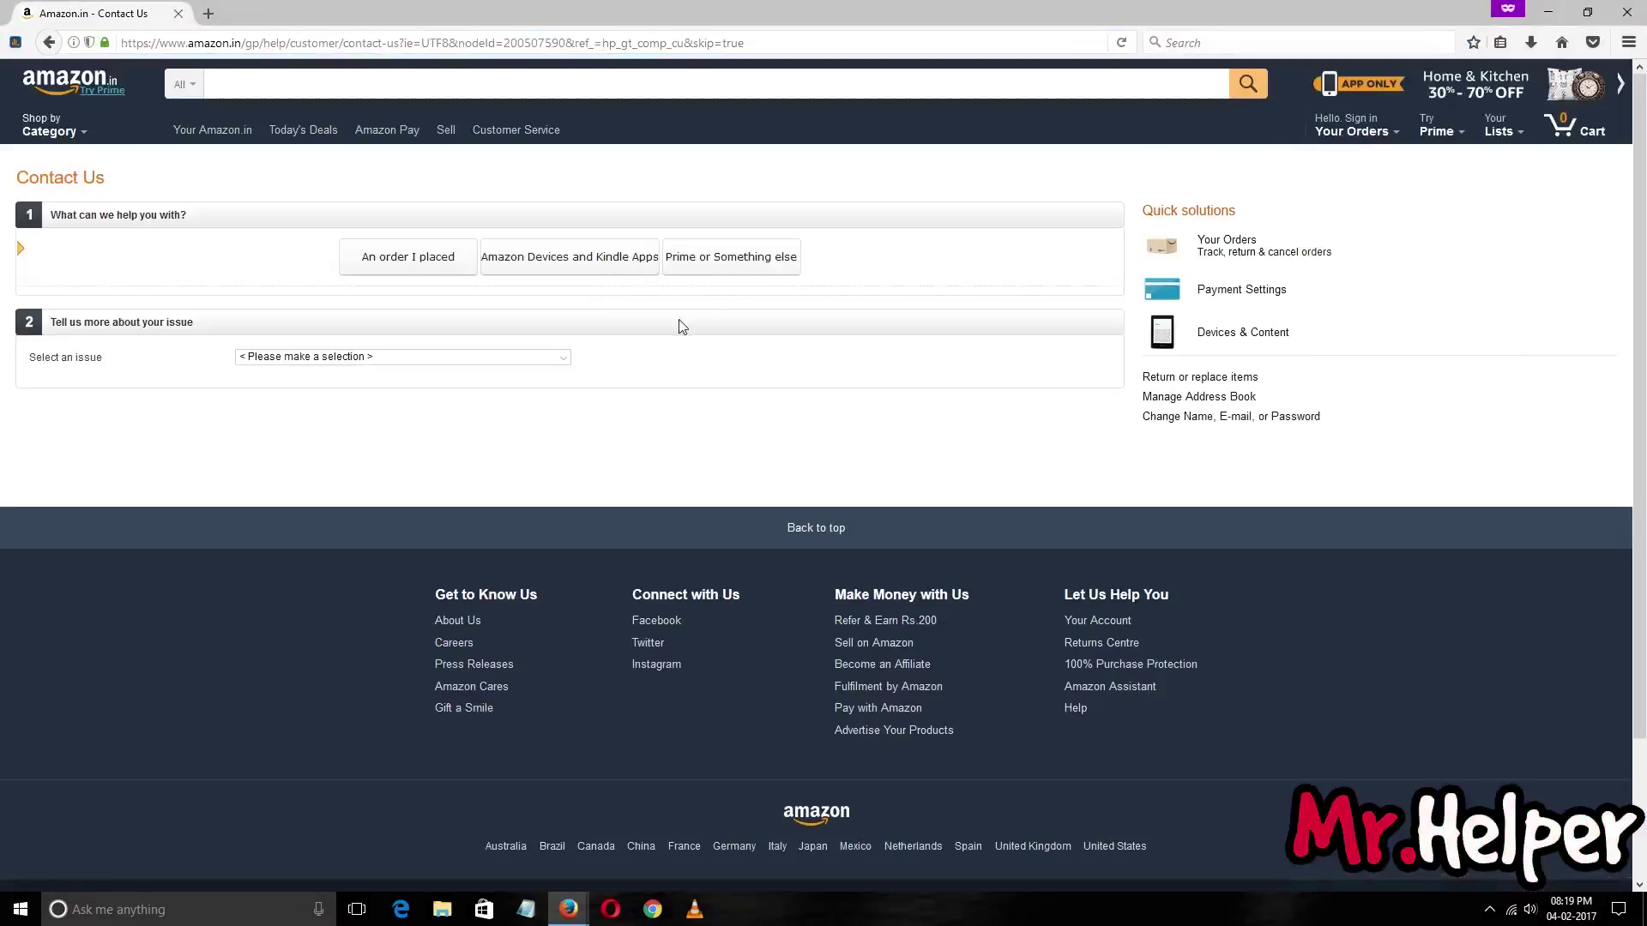
# Step: Under Prime or Something else, pick More non-order questions with detail Other non-order question
pyautogui.click(704, 270)
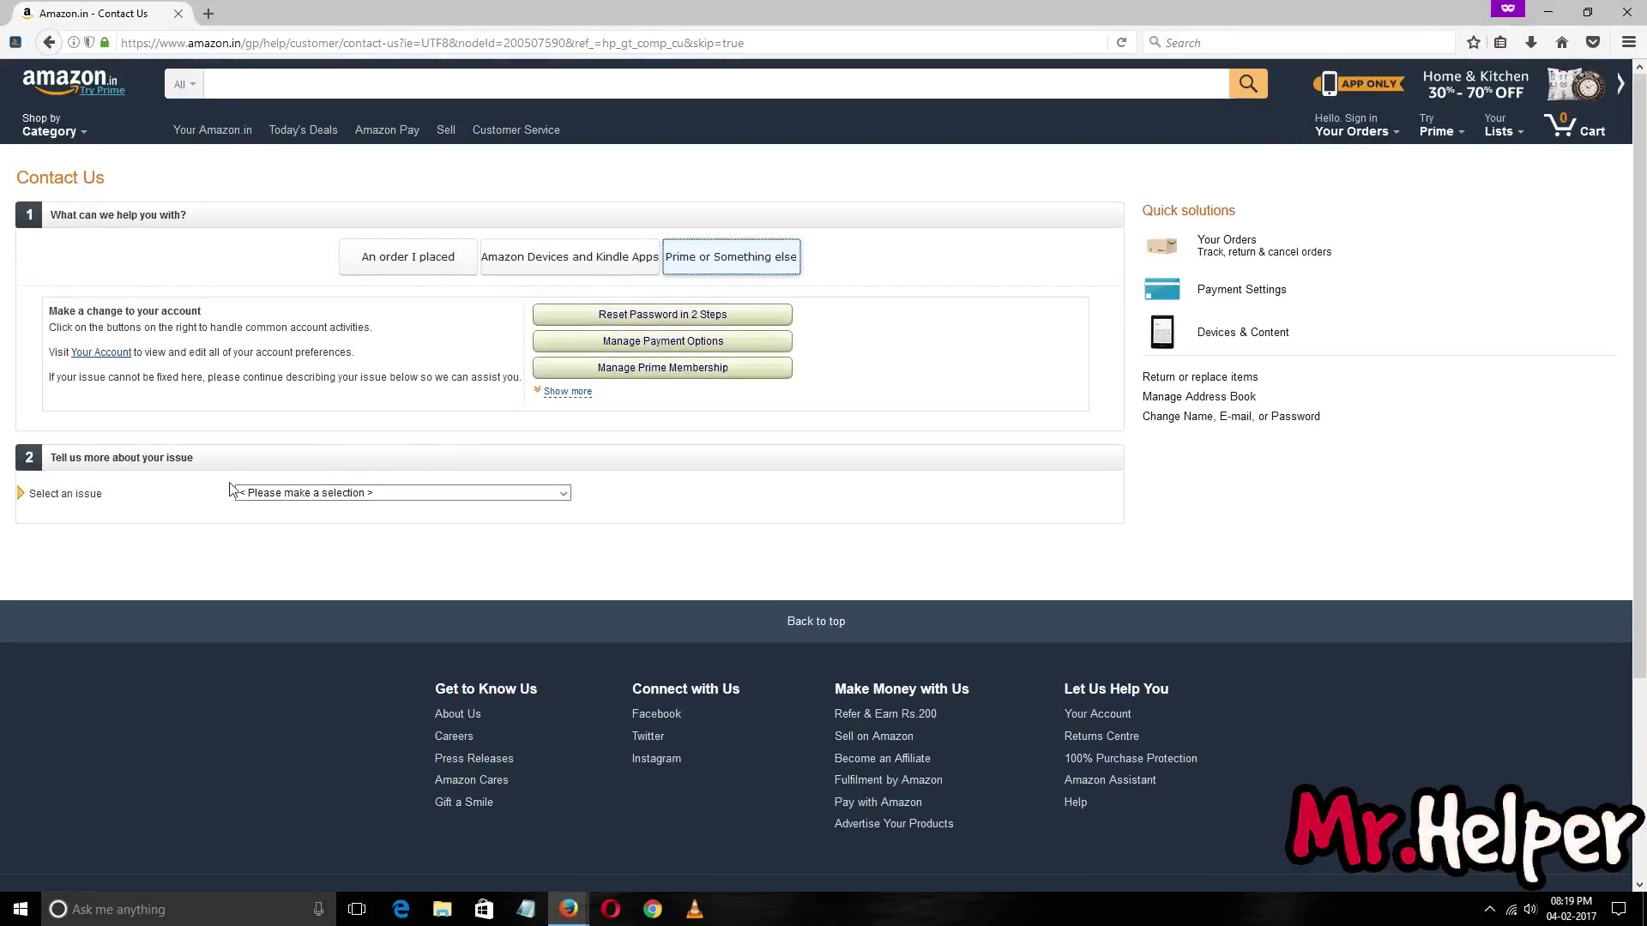
pyautogui.click(285, 496)
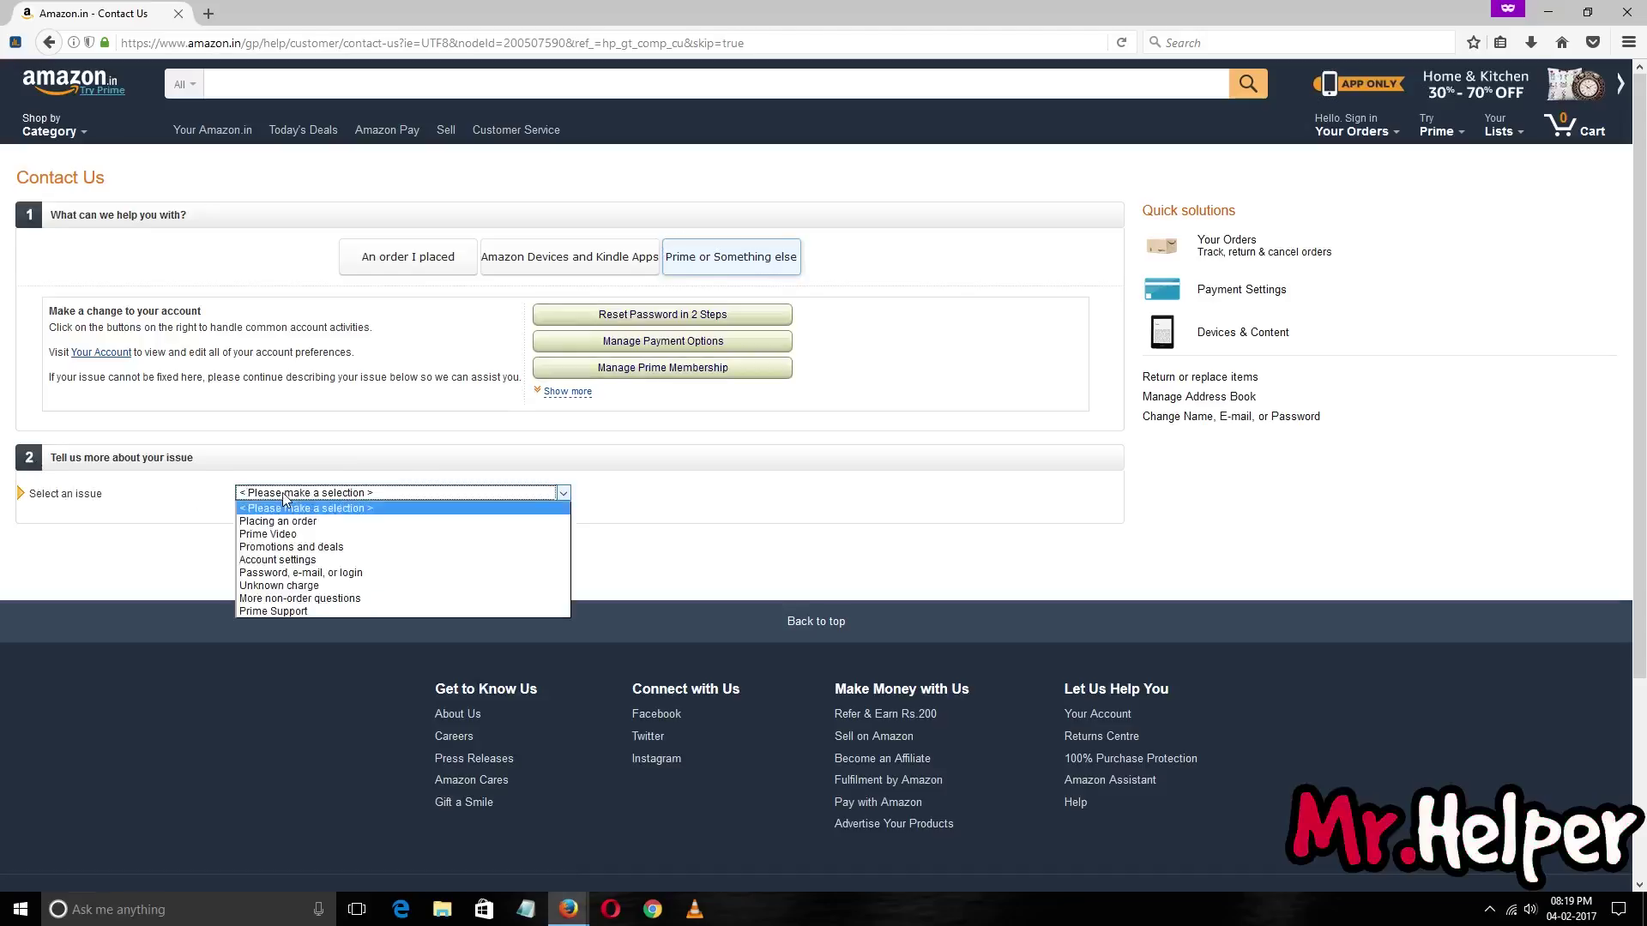
pyautogui.click(367, 605)
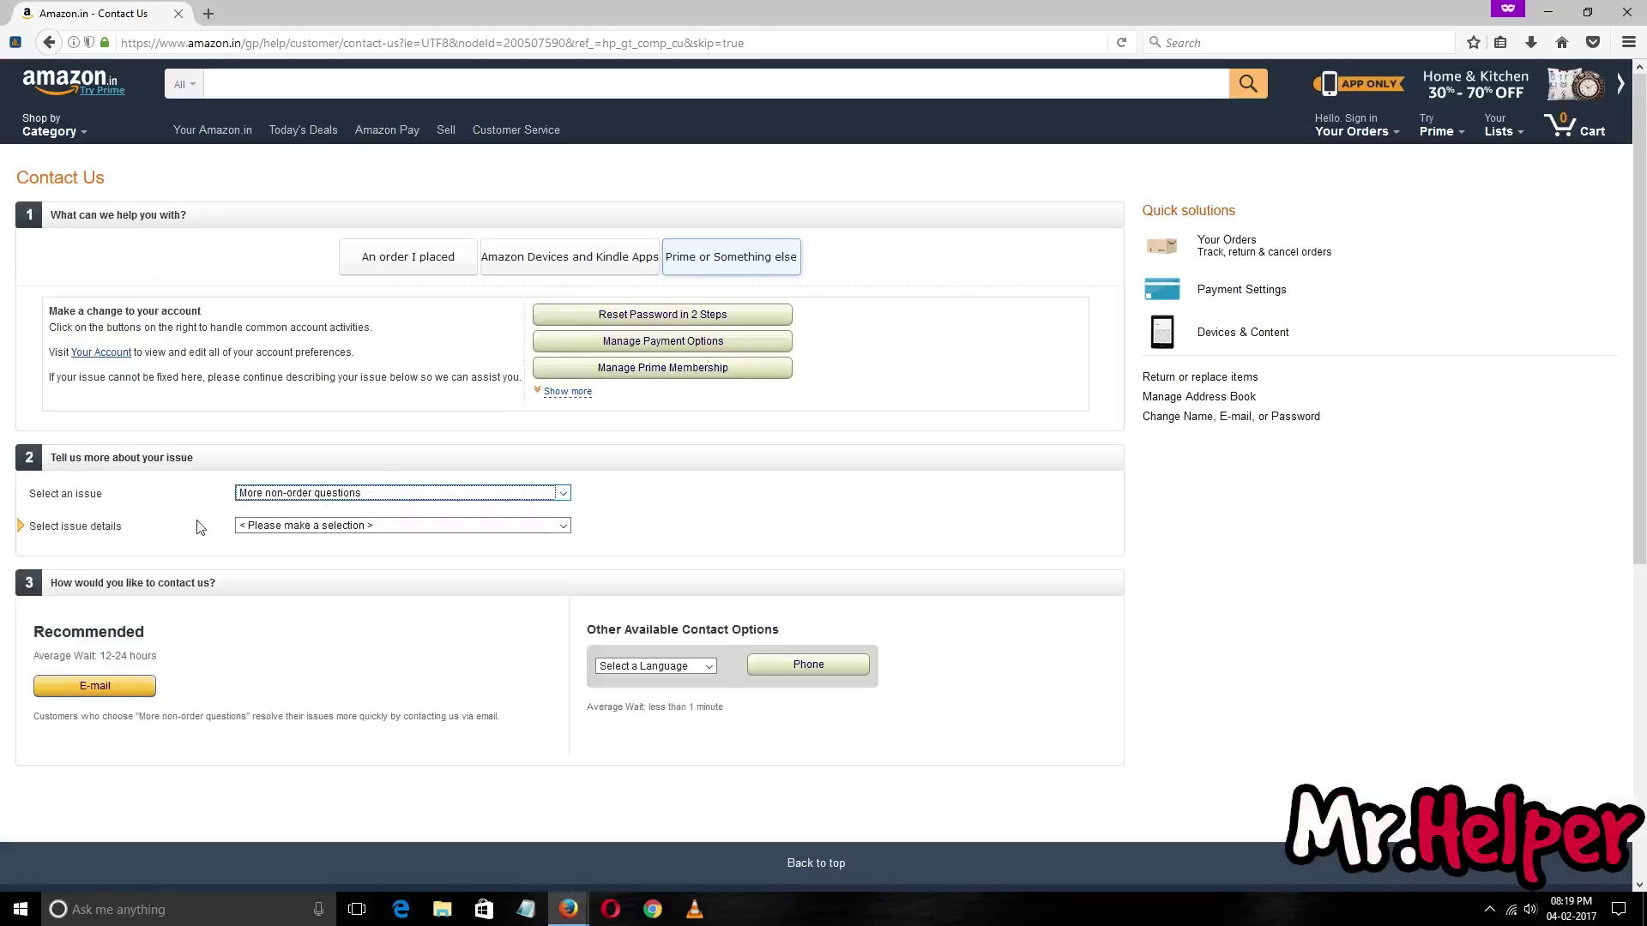
pyautogui.click(313, 530)
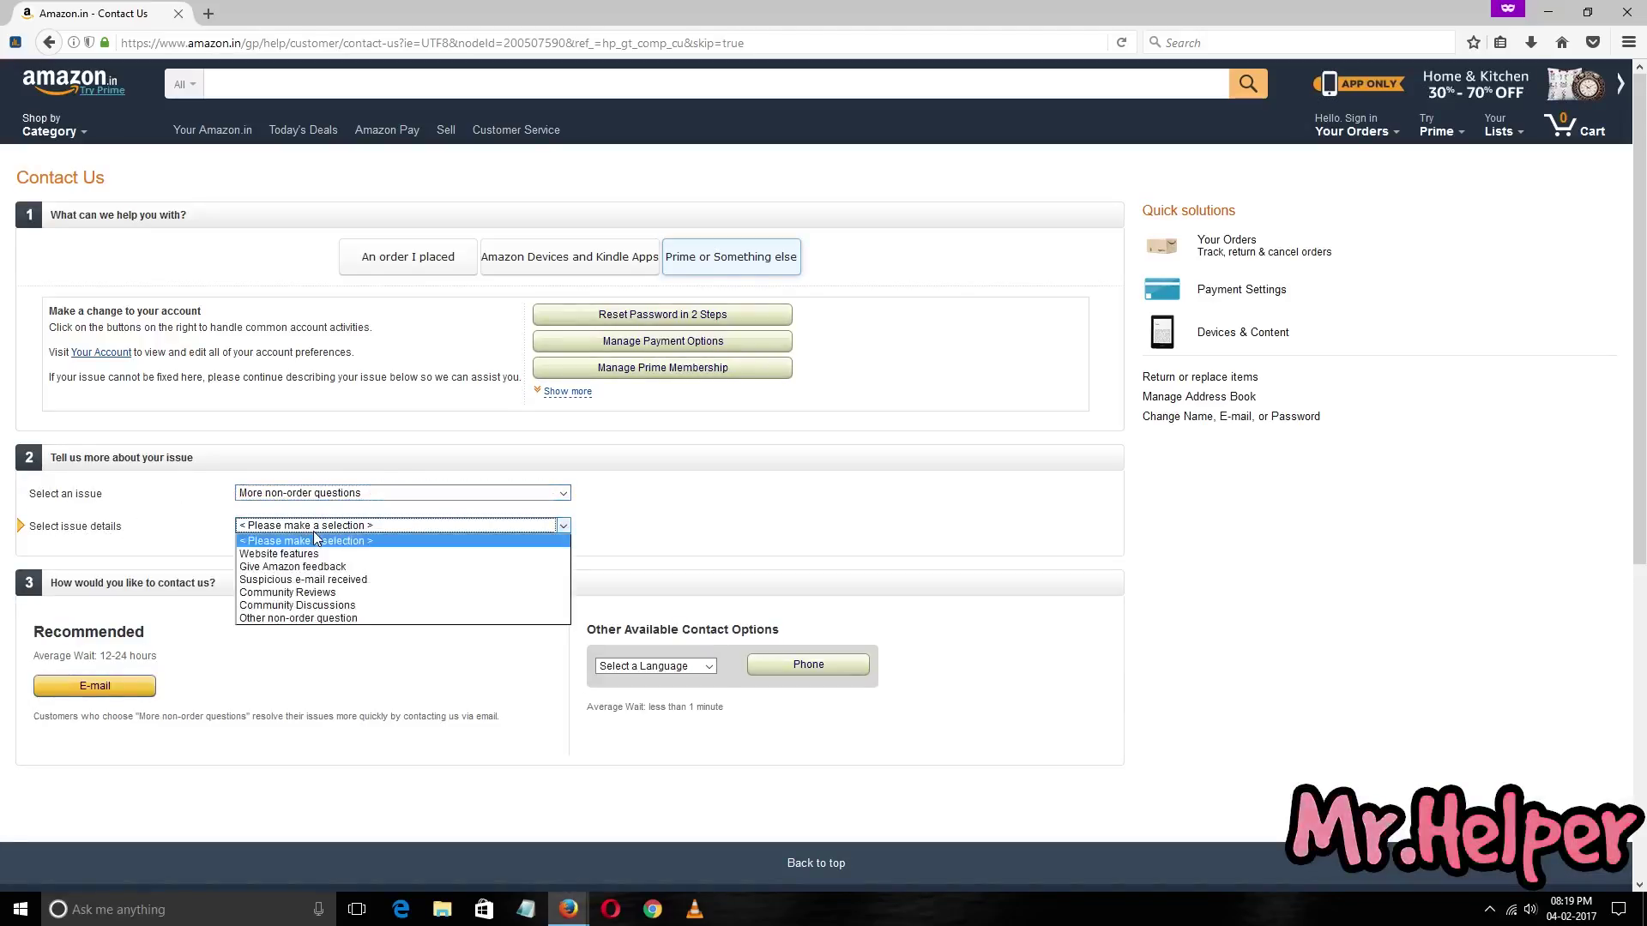
pyautogui.click(352, 619)
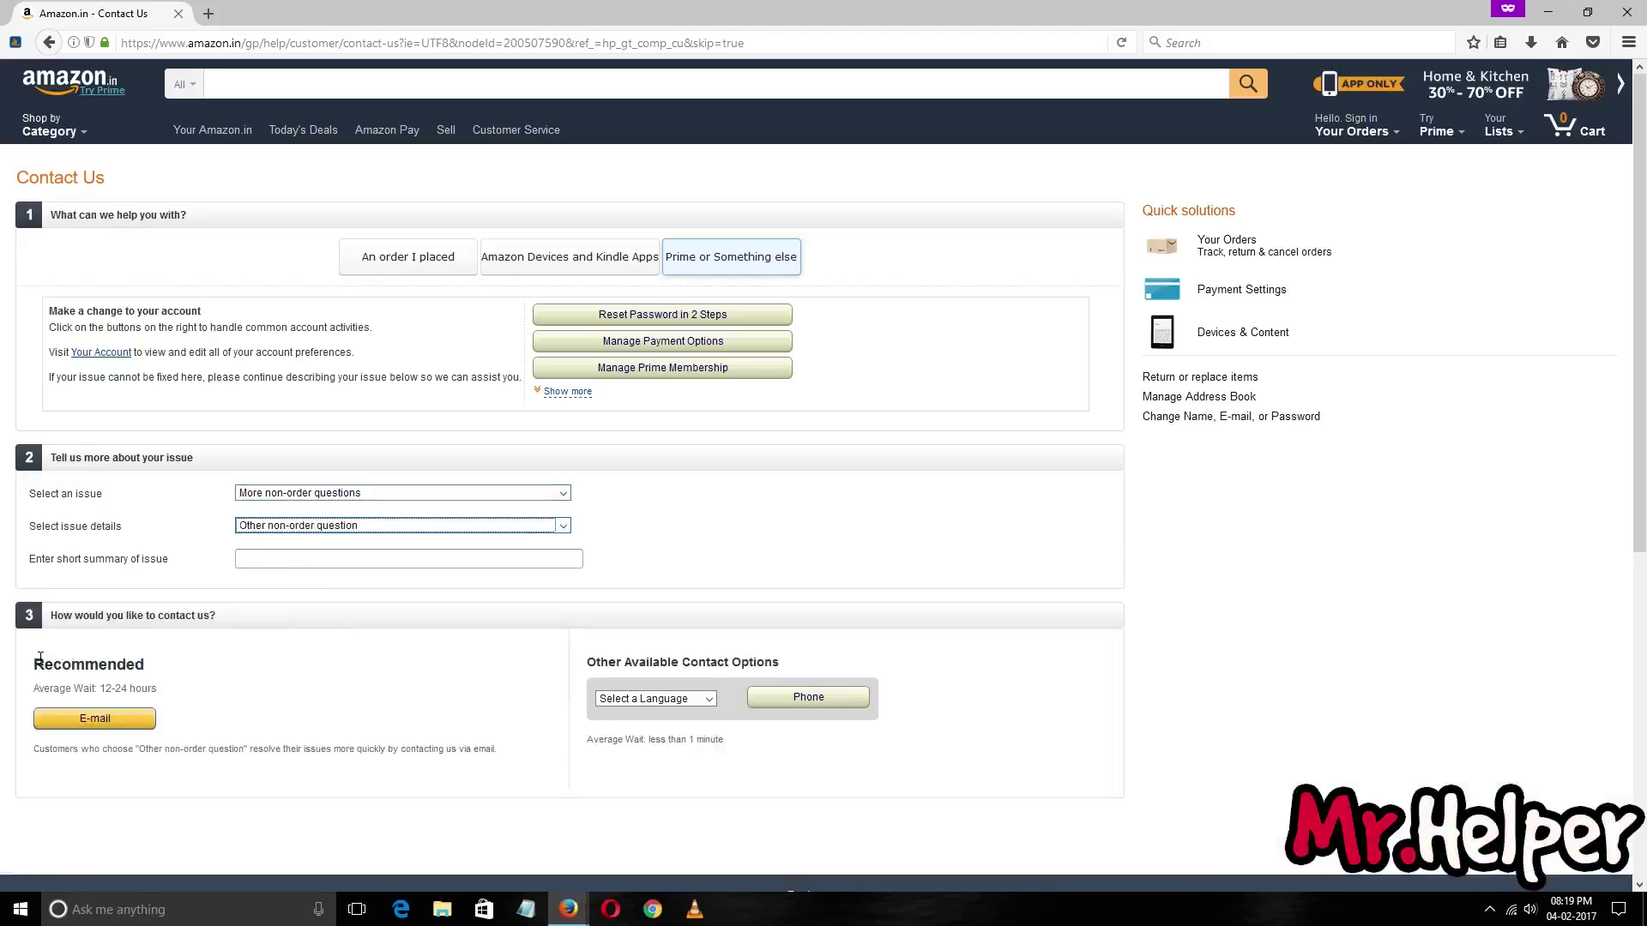
pyautogui.click(54, 726)
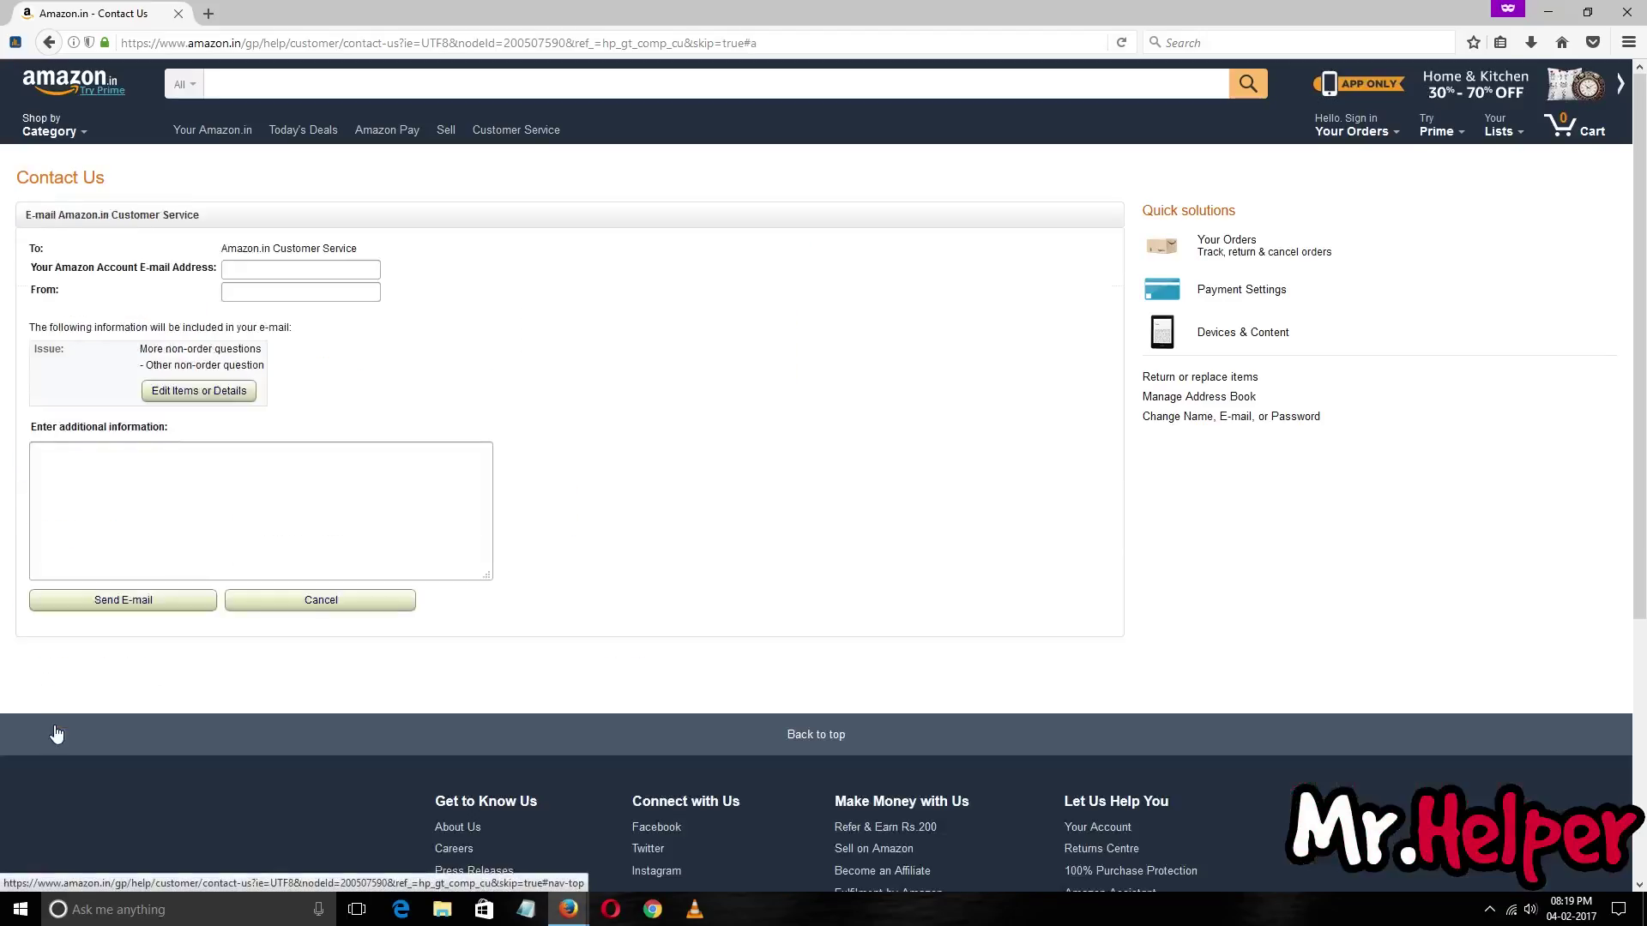
pyautogui.click(299, 271)
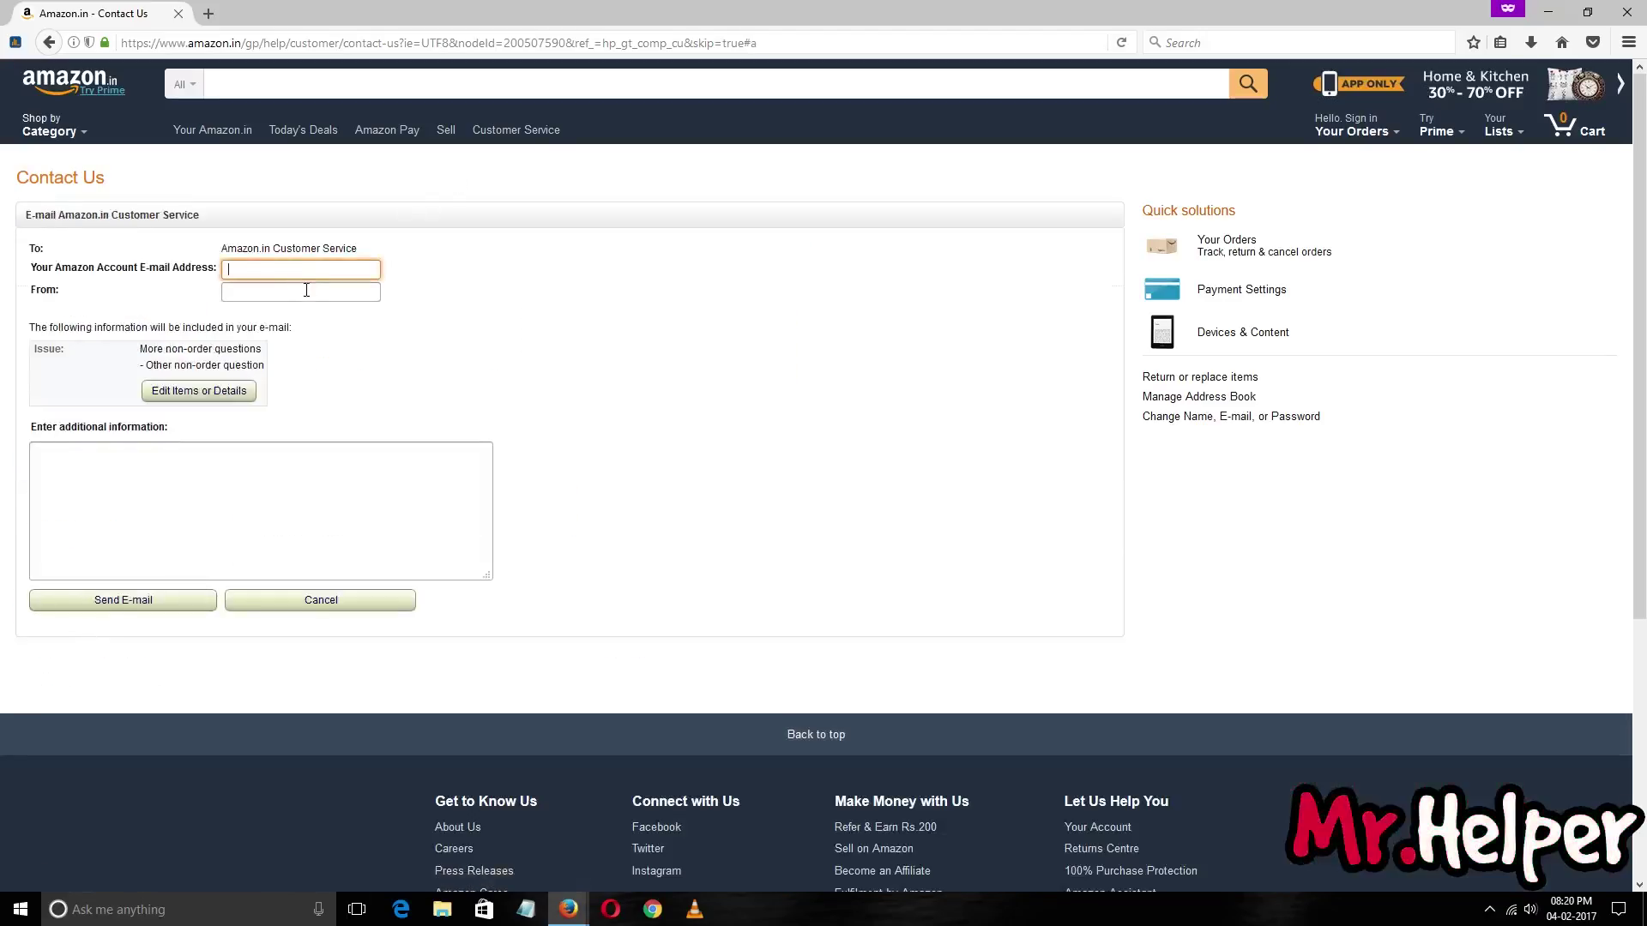
pyautogui.click(306, 291)
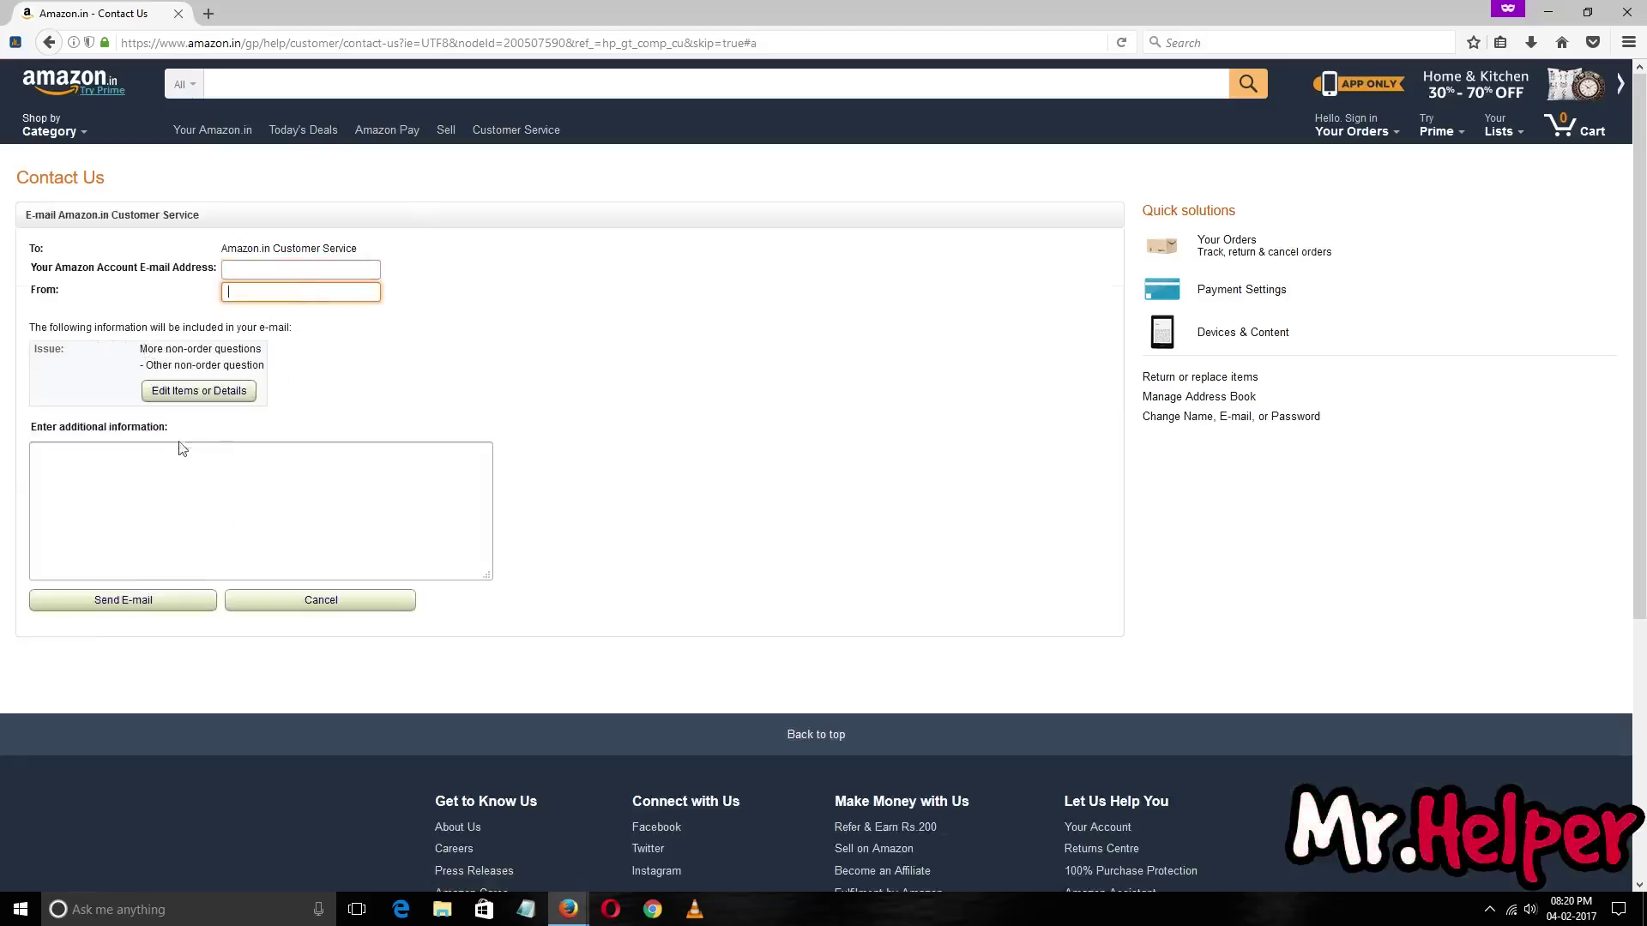
pyautogui.click(160, 476)
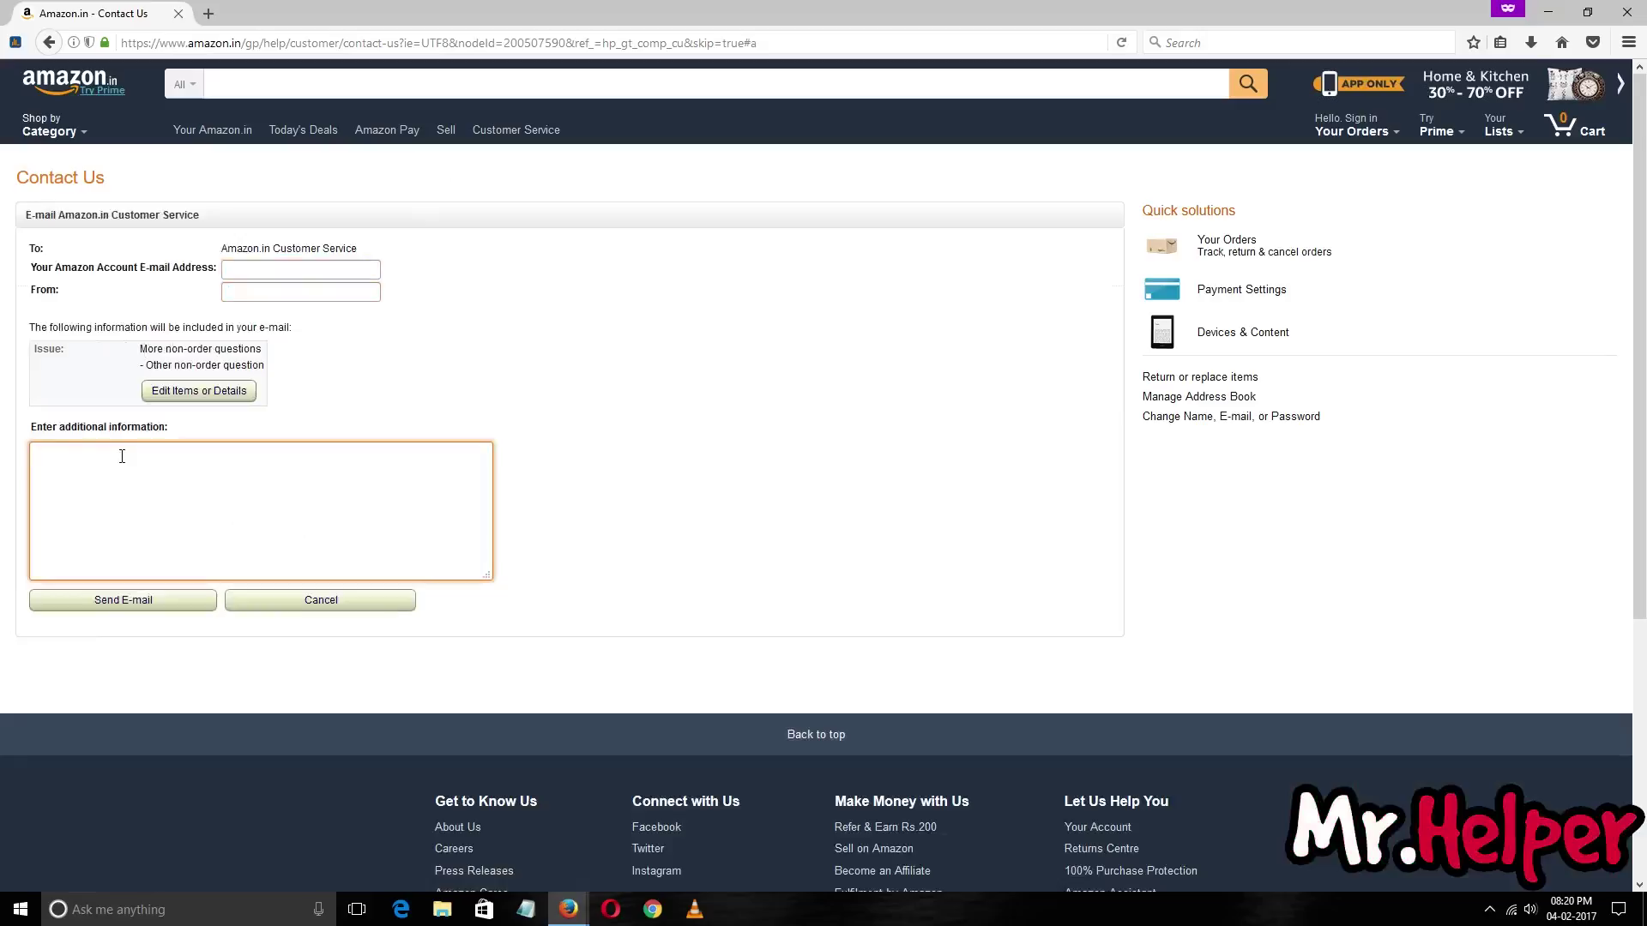
pyautogui.write('s')
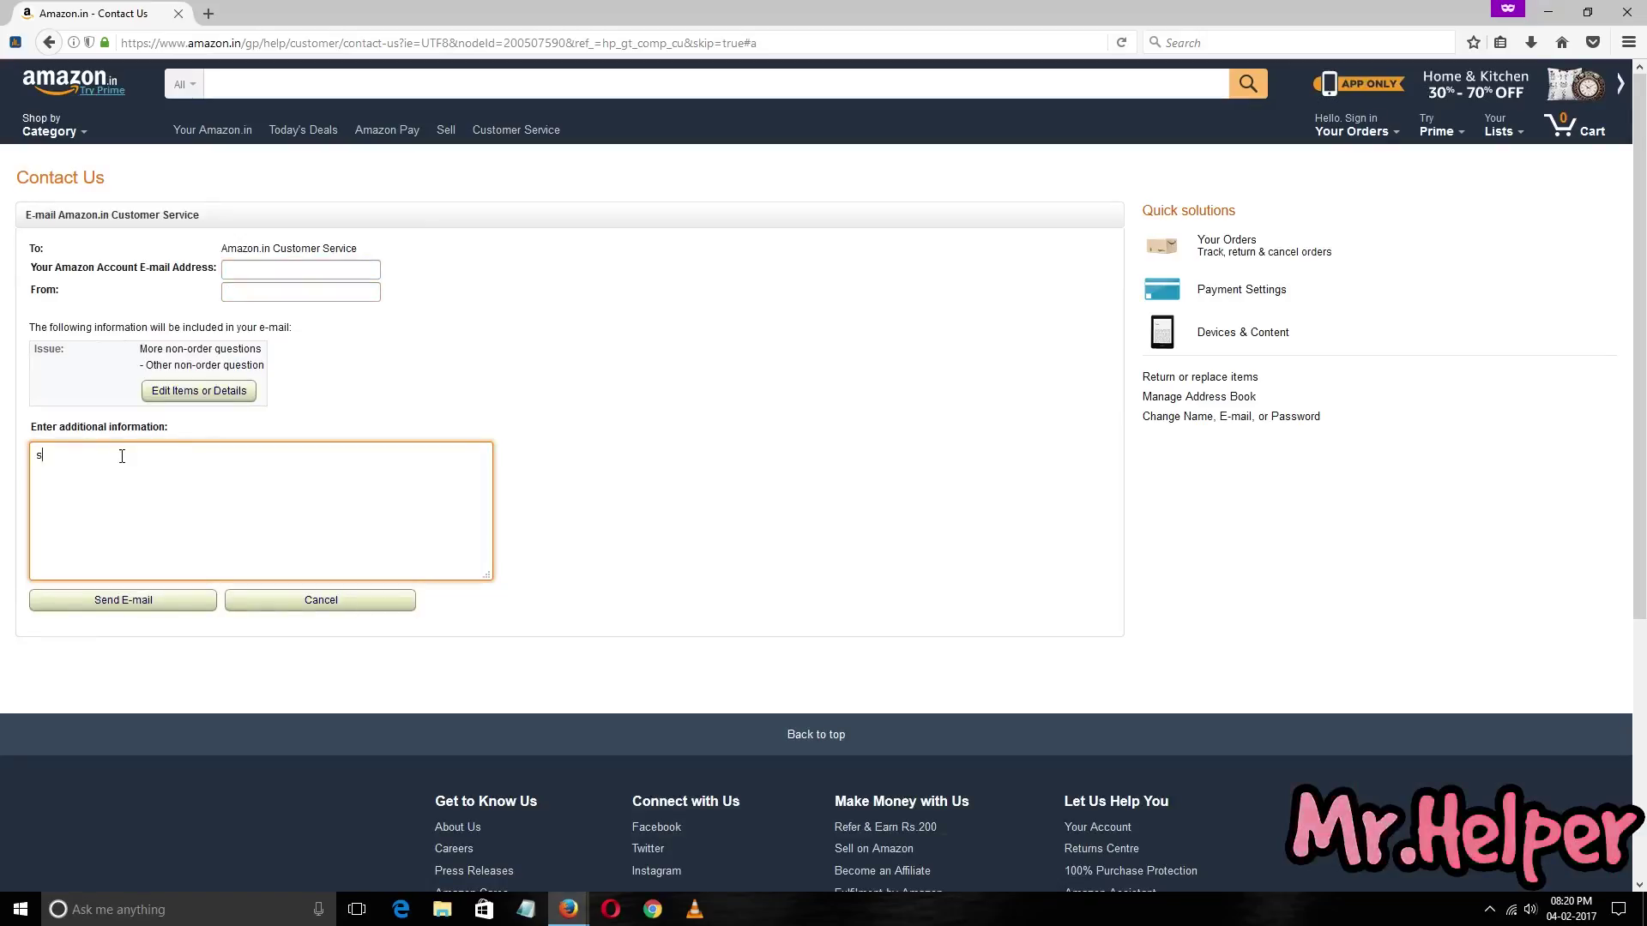
pyautogui.write('fdsddfsdfsdfsd')
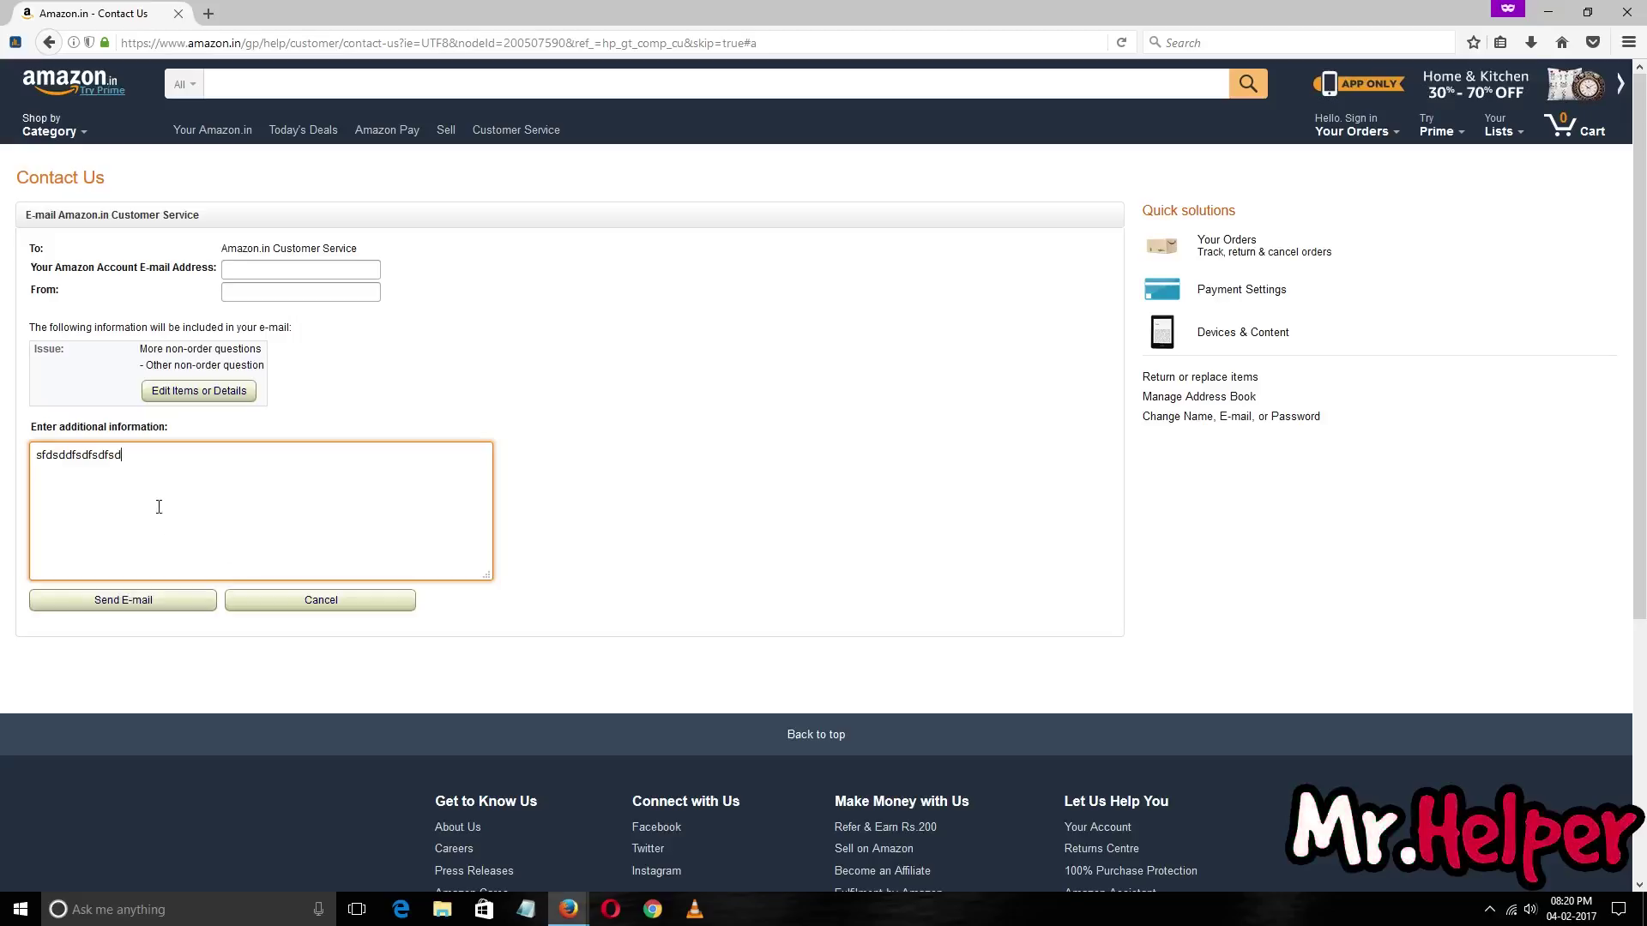
pyautogui.click(372, 605)
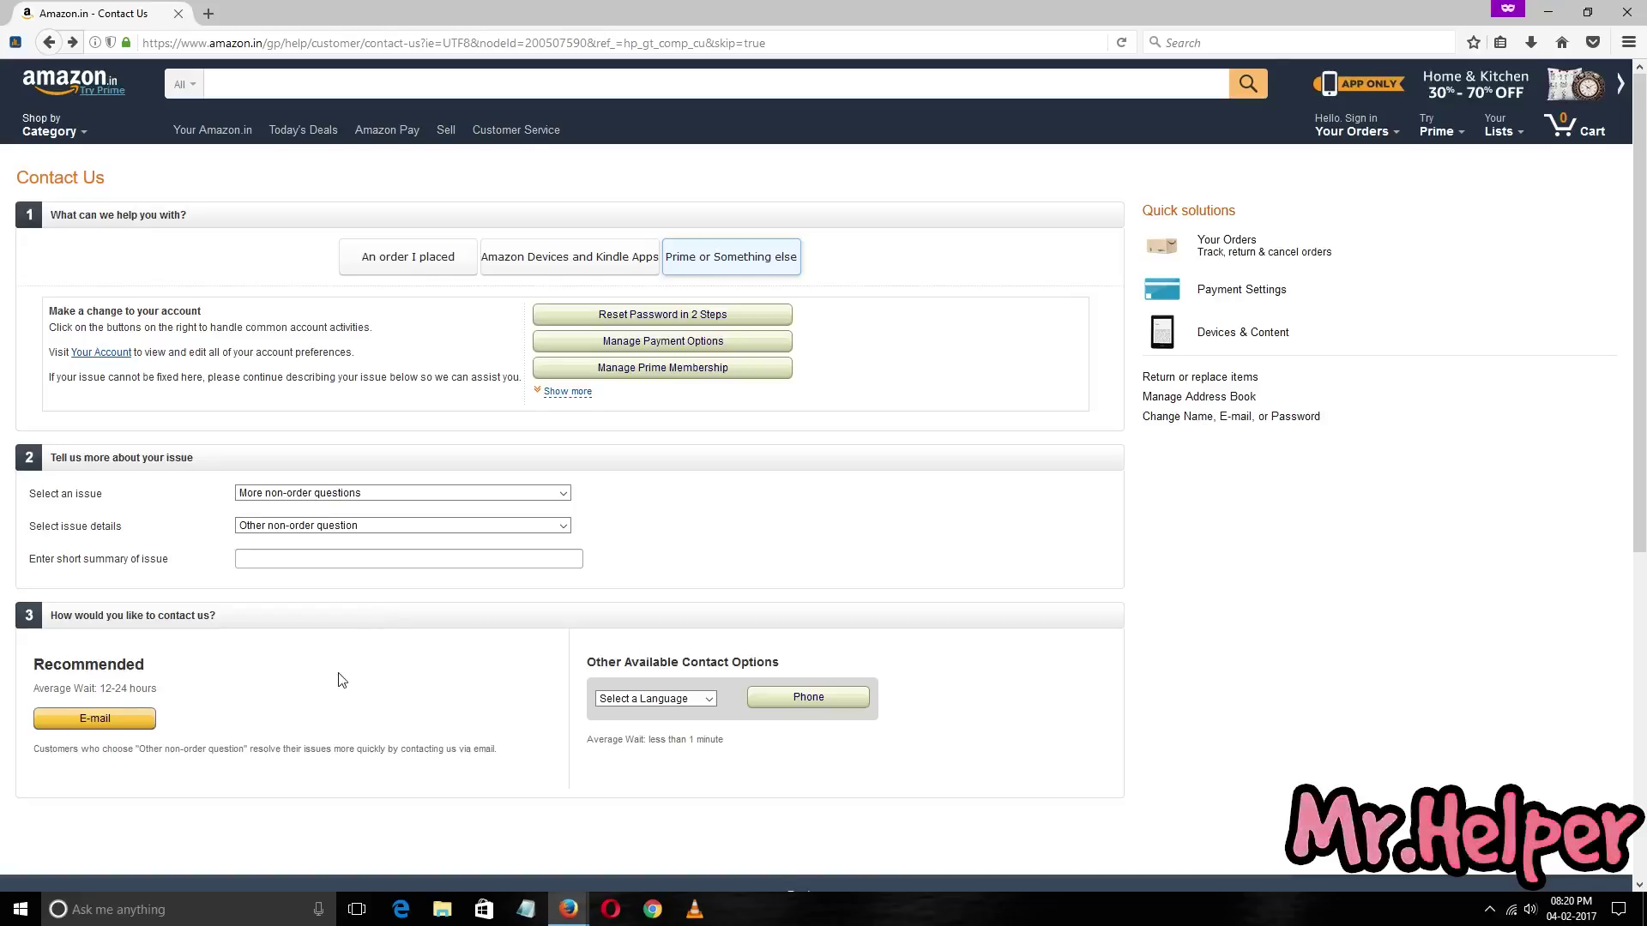
# Step: Choose English as the call language and request a Phone call-back
pyautogui.scroll(-2, 420, 669)
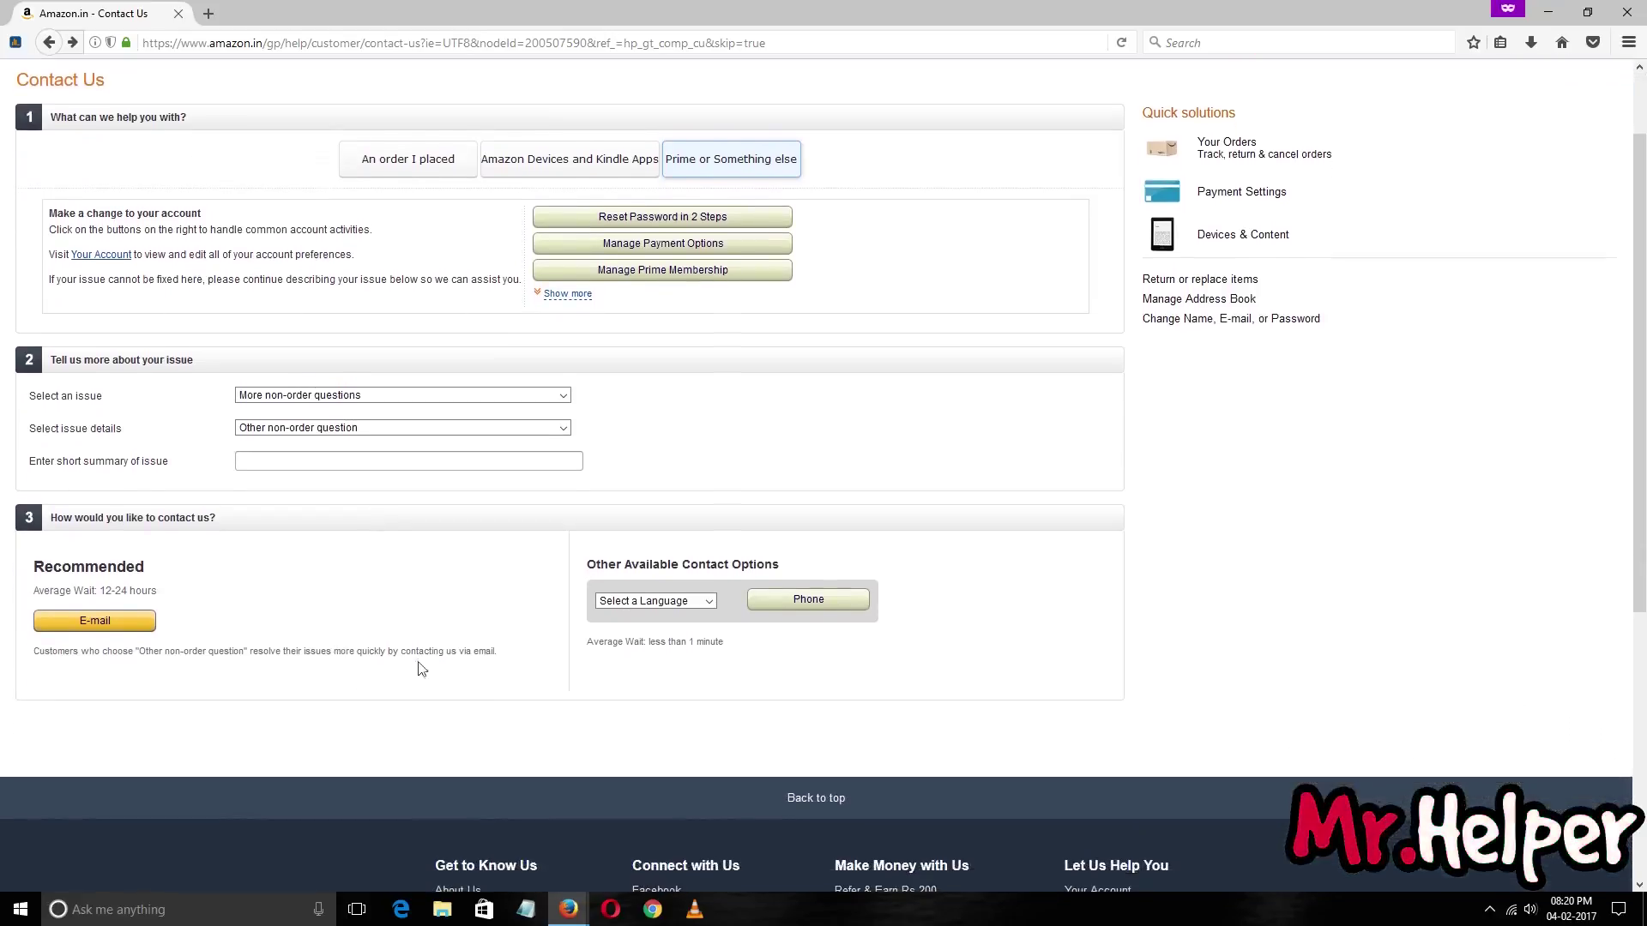
pyautogui.click(651, 602)
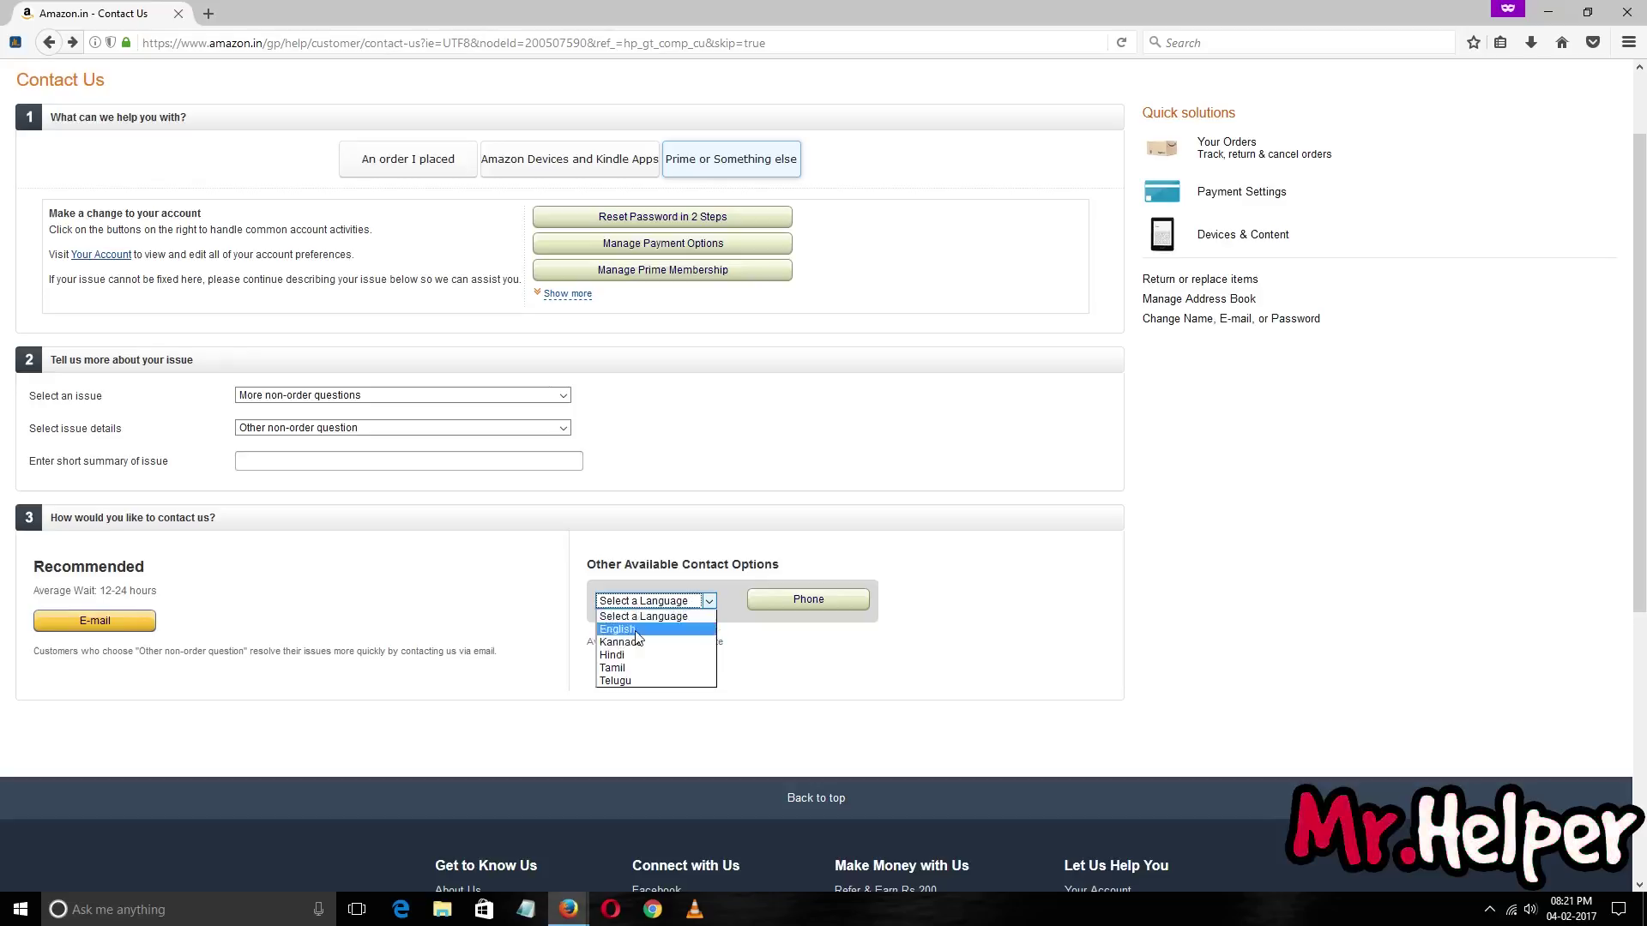
pyautogui.click(635, 631)
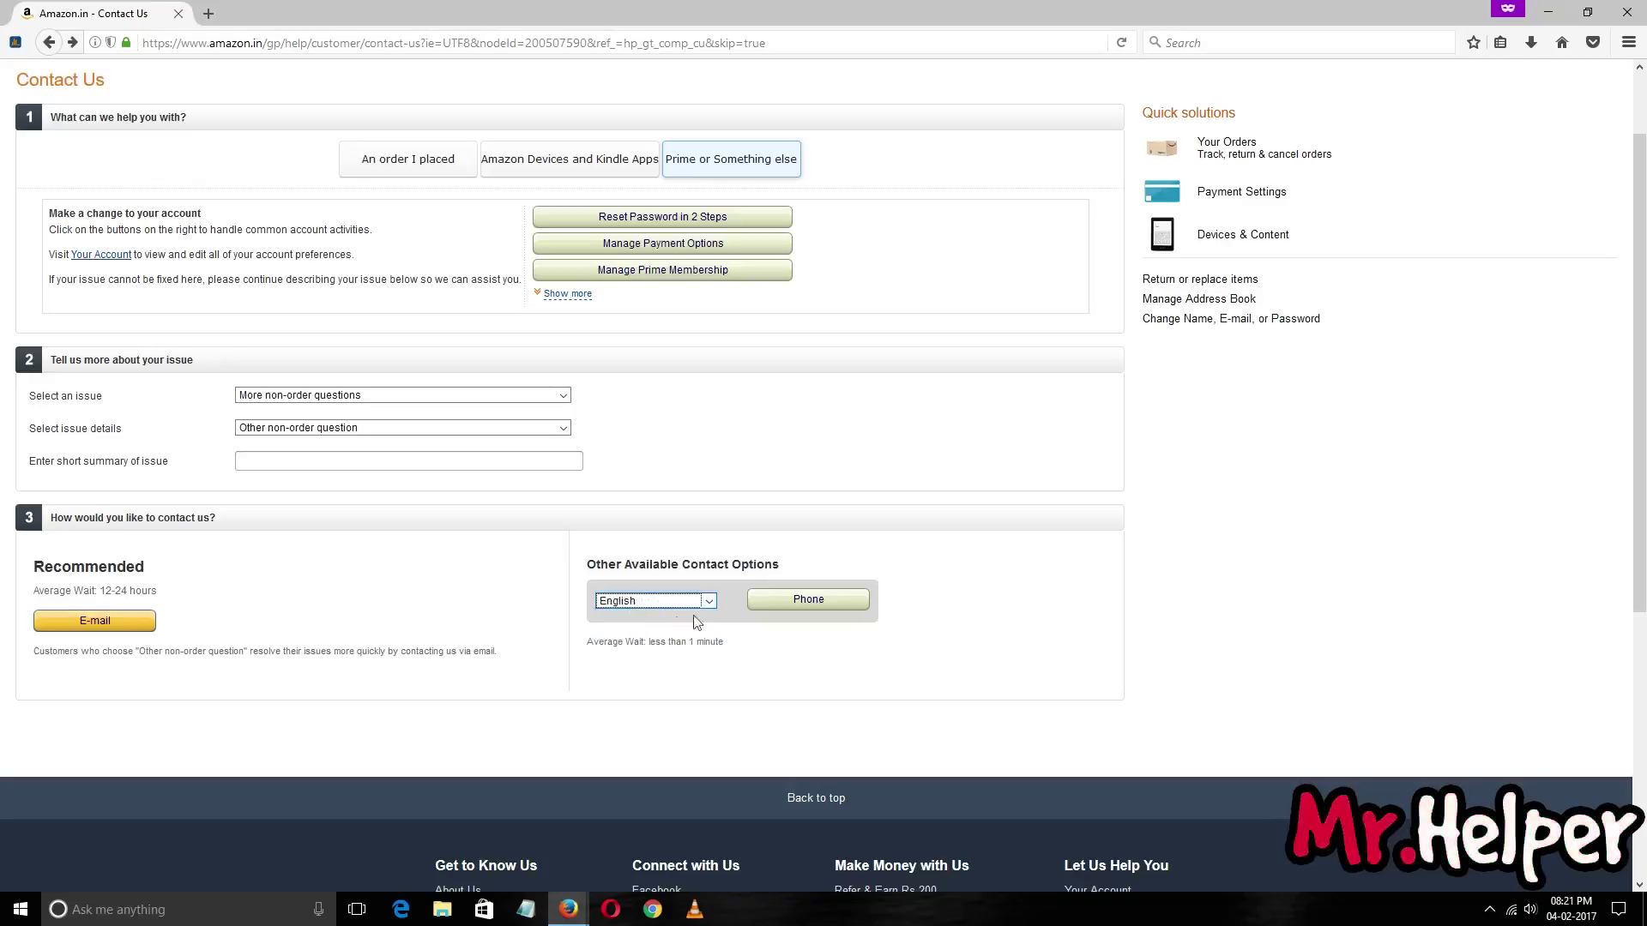
pyautogui.click(796, 609)
pyautogui.click(791, 603)
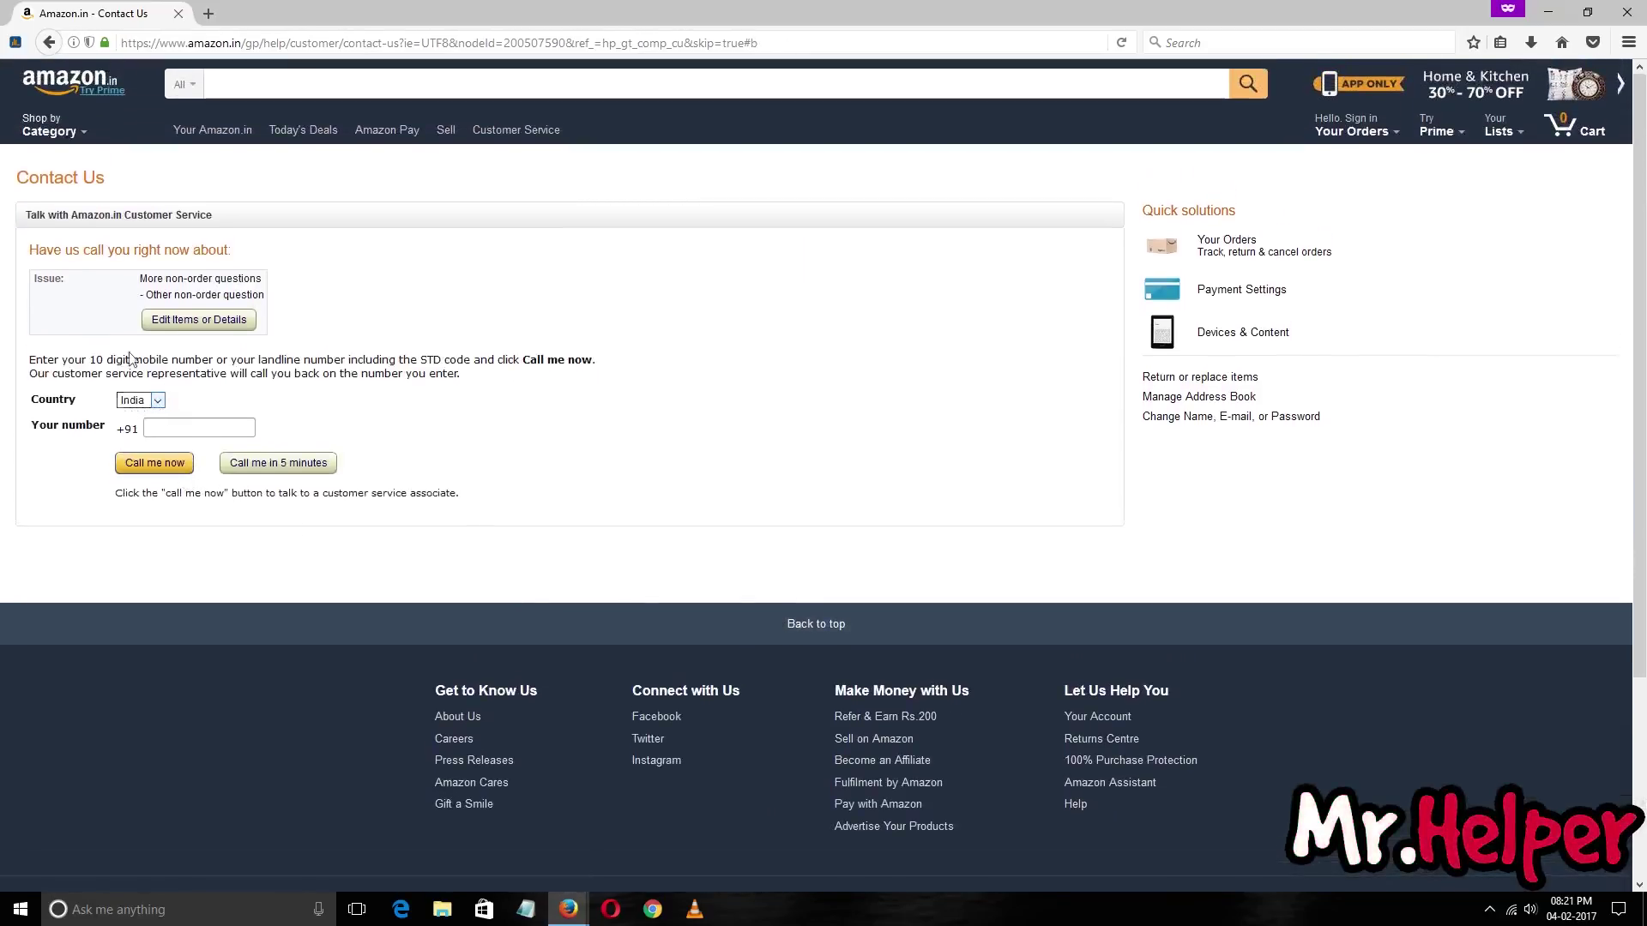
# Step: Try Country 'Other', switch back to India, and select the Your number field
pyautogui.click(141, 401)
pyautogui.click(154, 429)
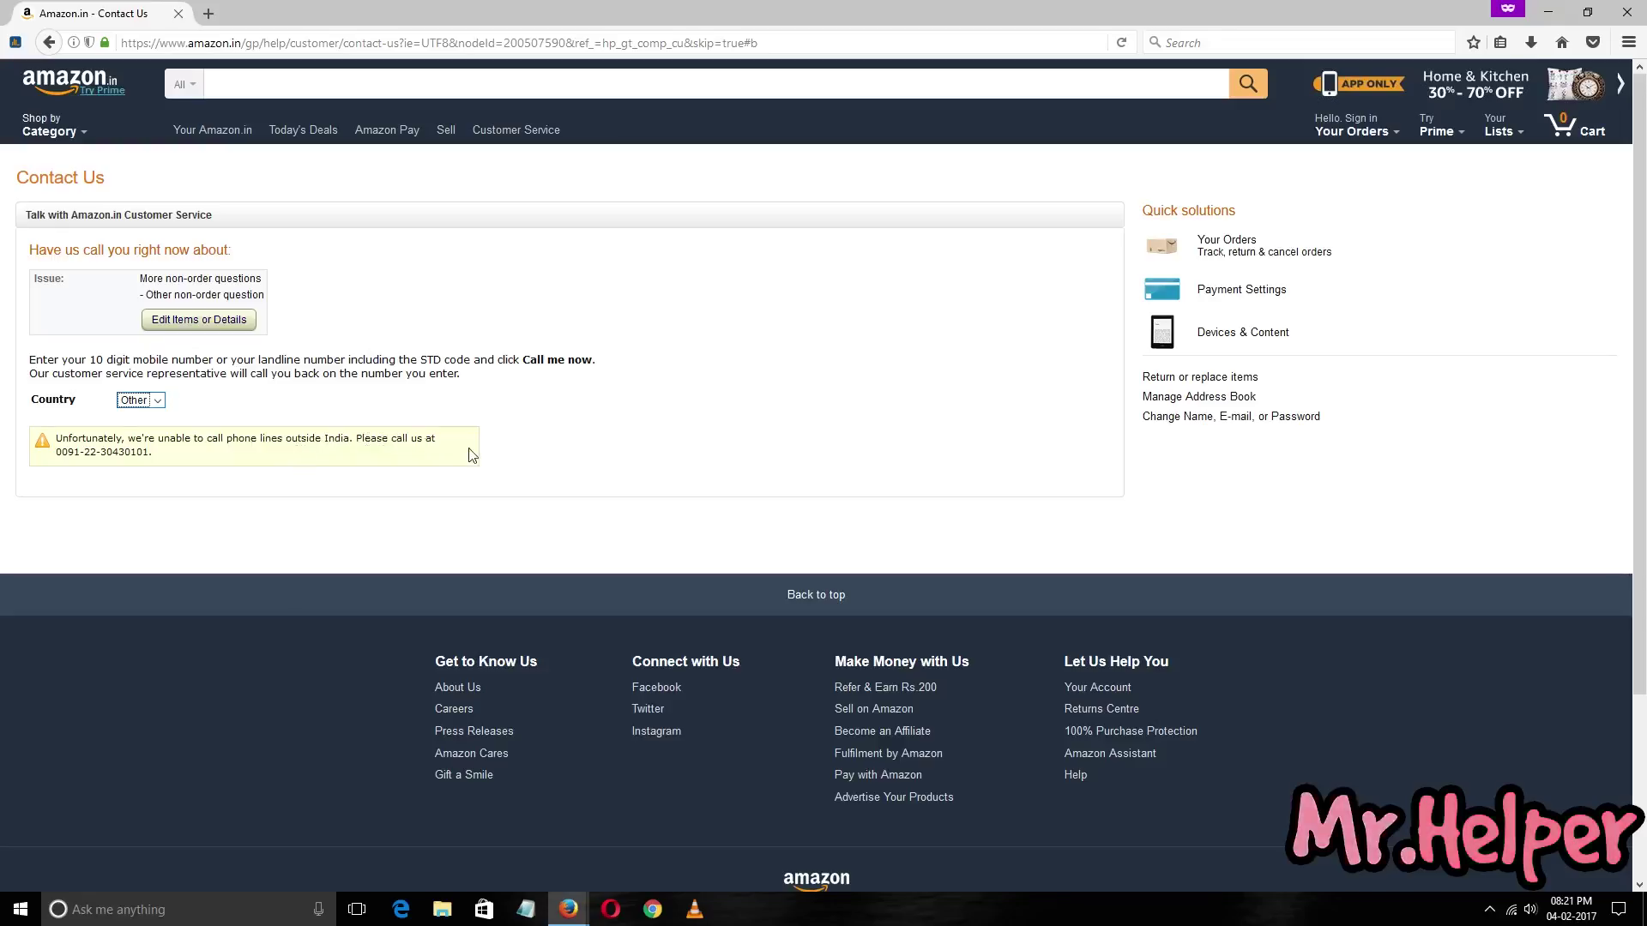
pyautogui.moveTo(216, 466); pyautogui.dragTo(32, 464)
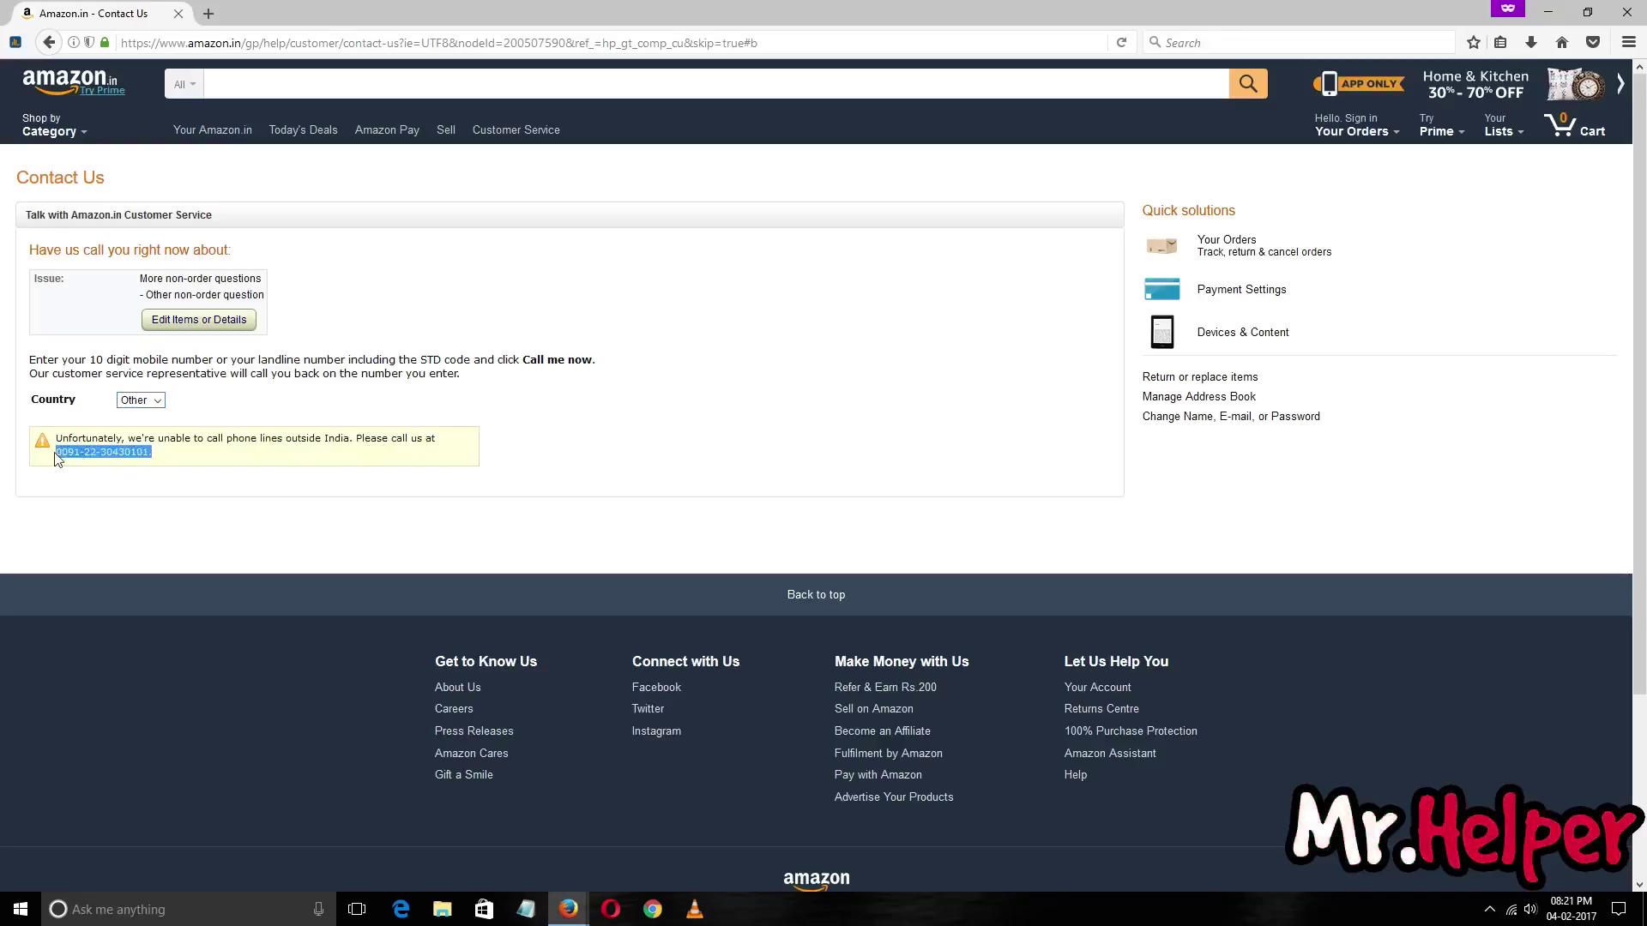
pyautogui.click(140, 400)
pyautogui.click(154, 424)
pyautogui.press('Up')
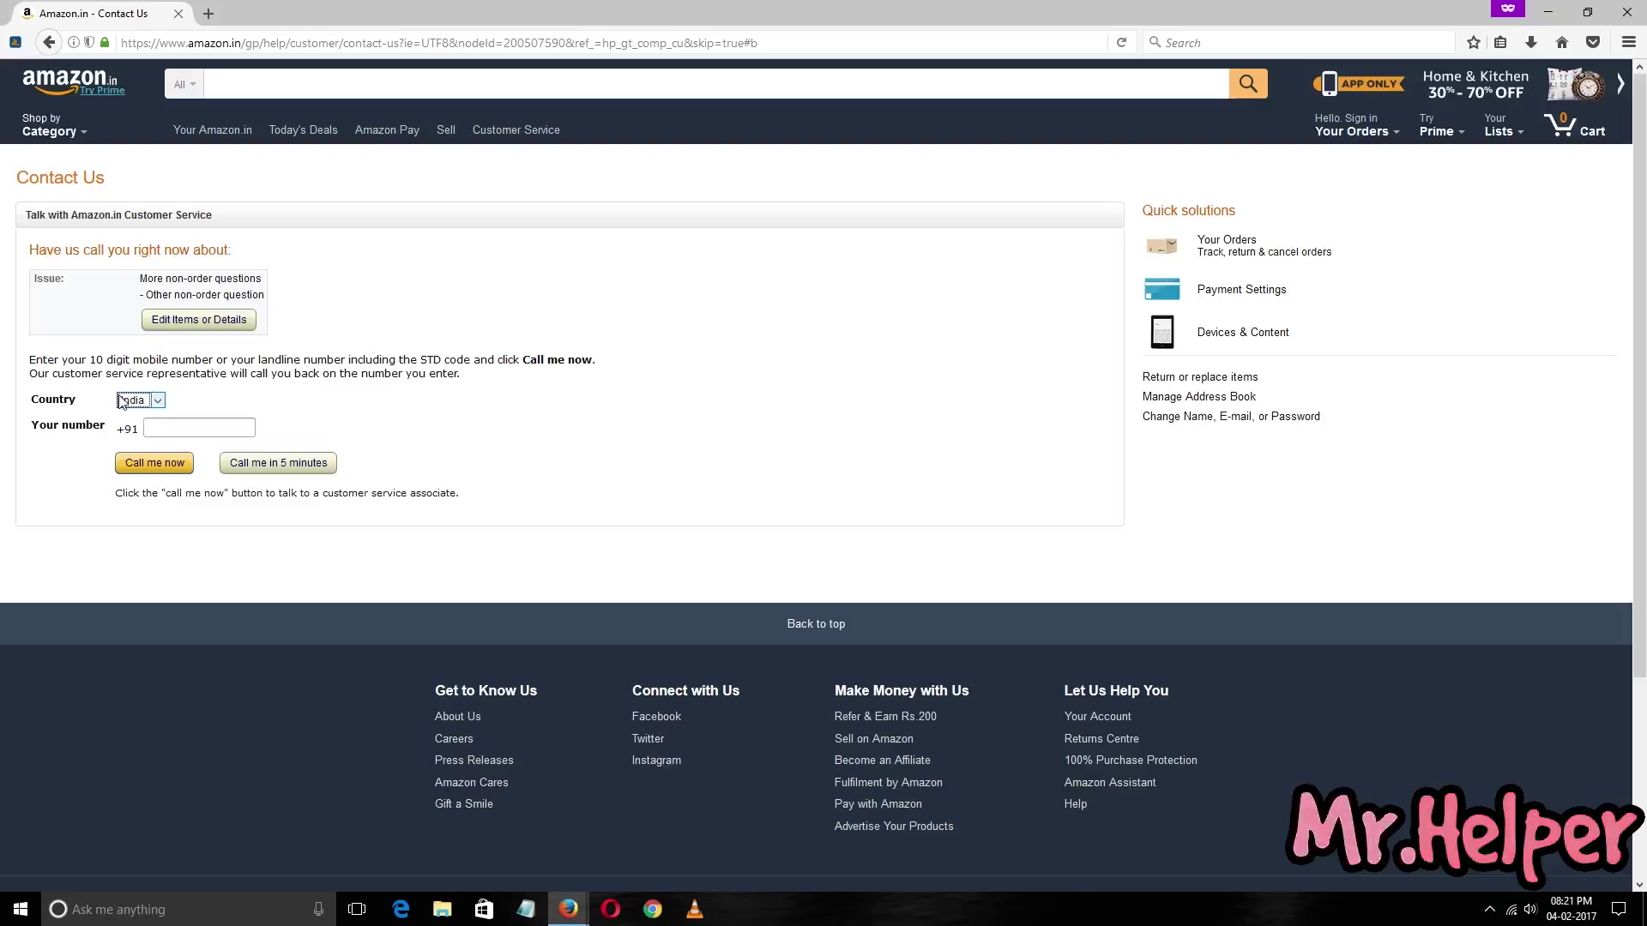
pyautogui.click(170, 426)
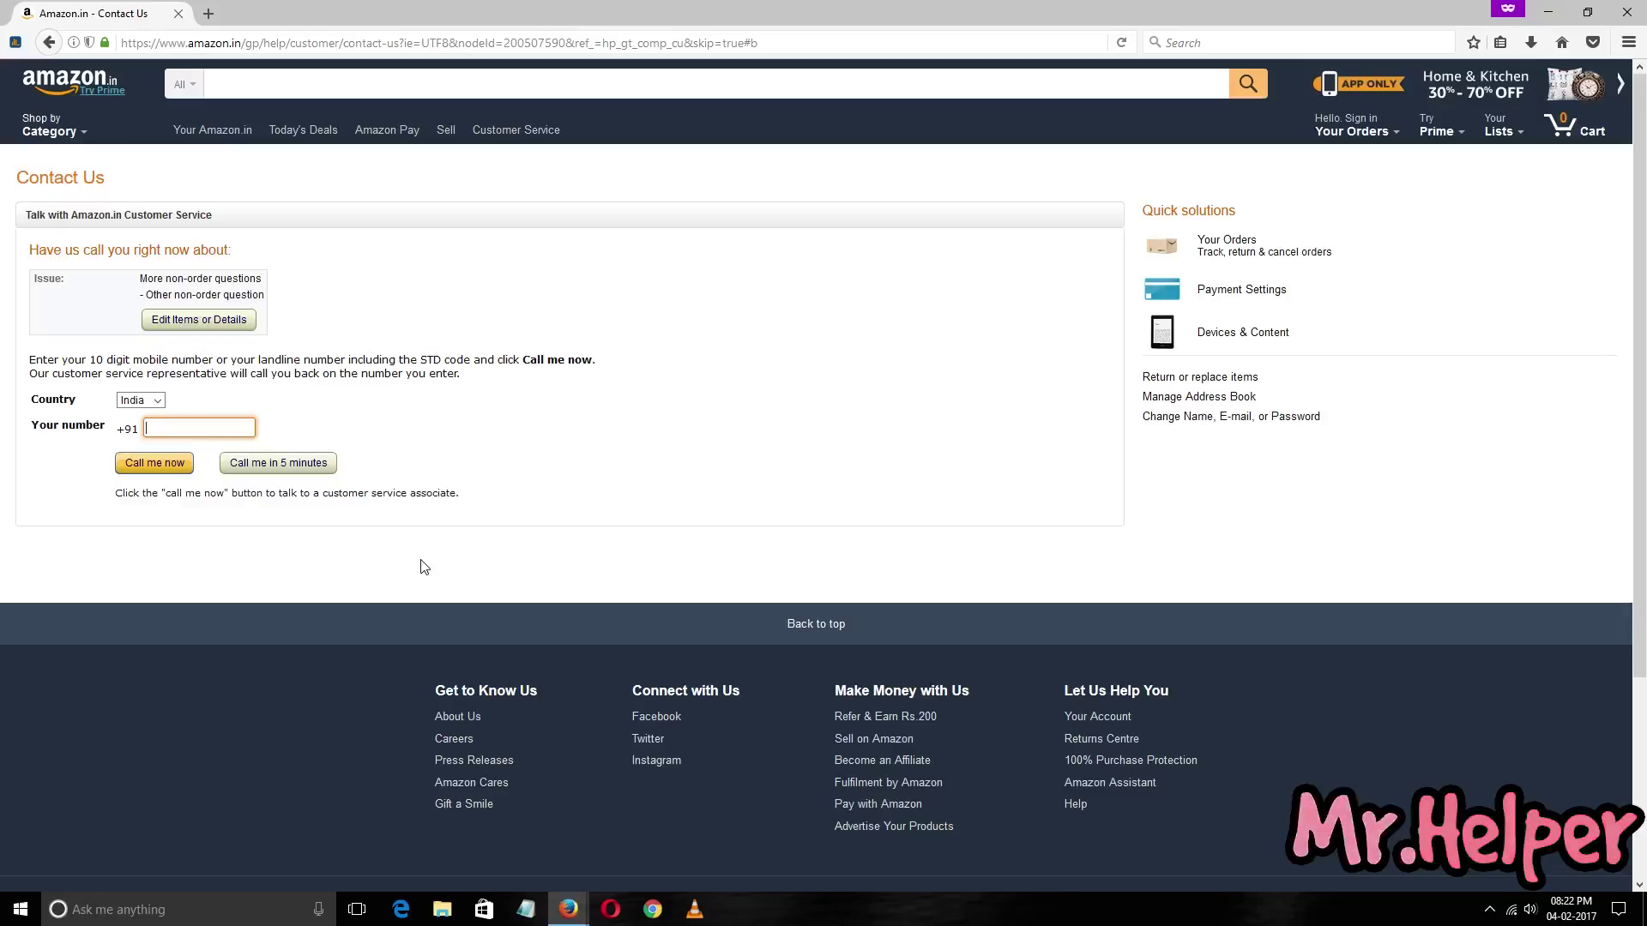
# Step: Check Firefox's back history, then go back to the Contact Us steps page
pyautogui.rightClick(49, 50)
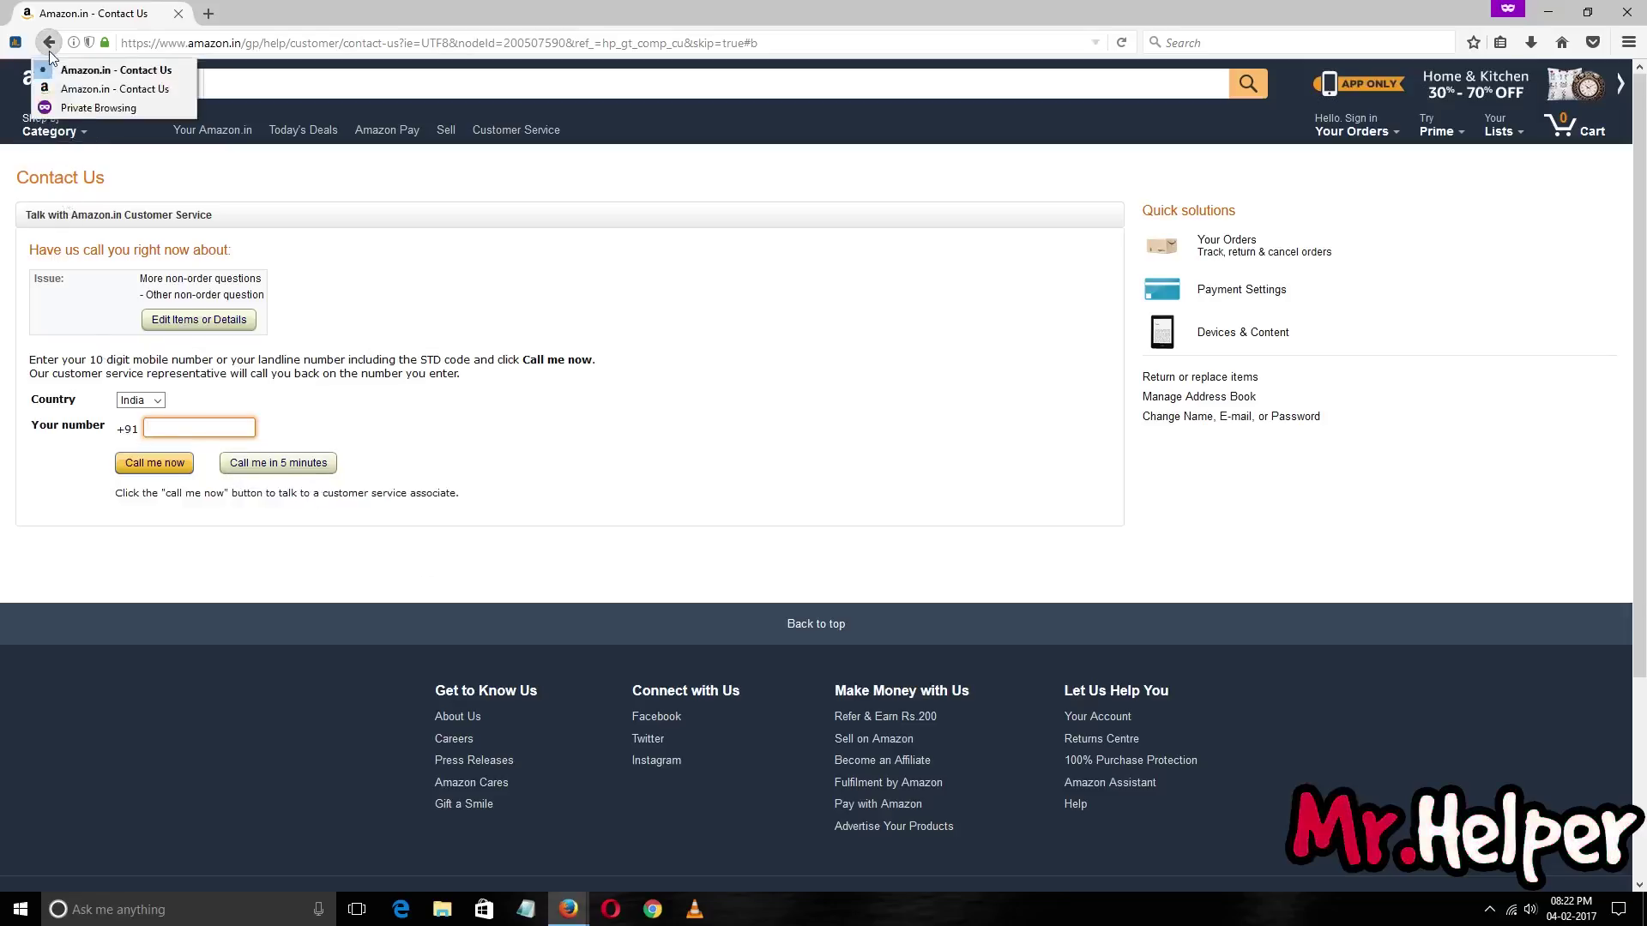
pyautogui.click(524, 461)
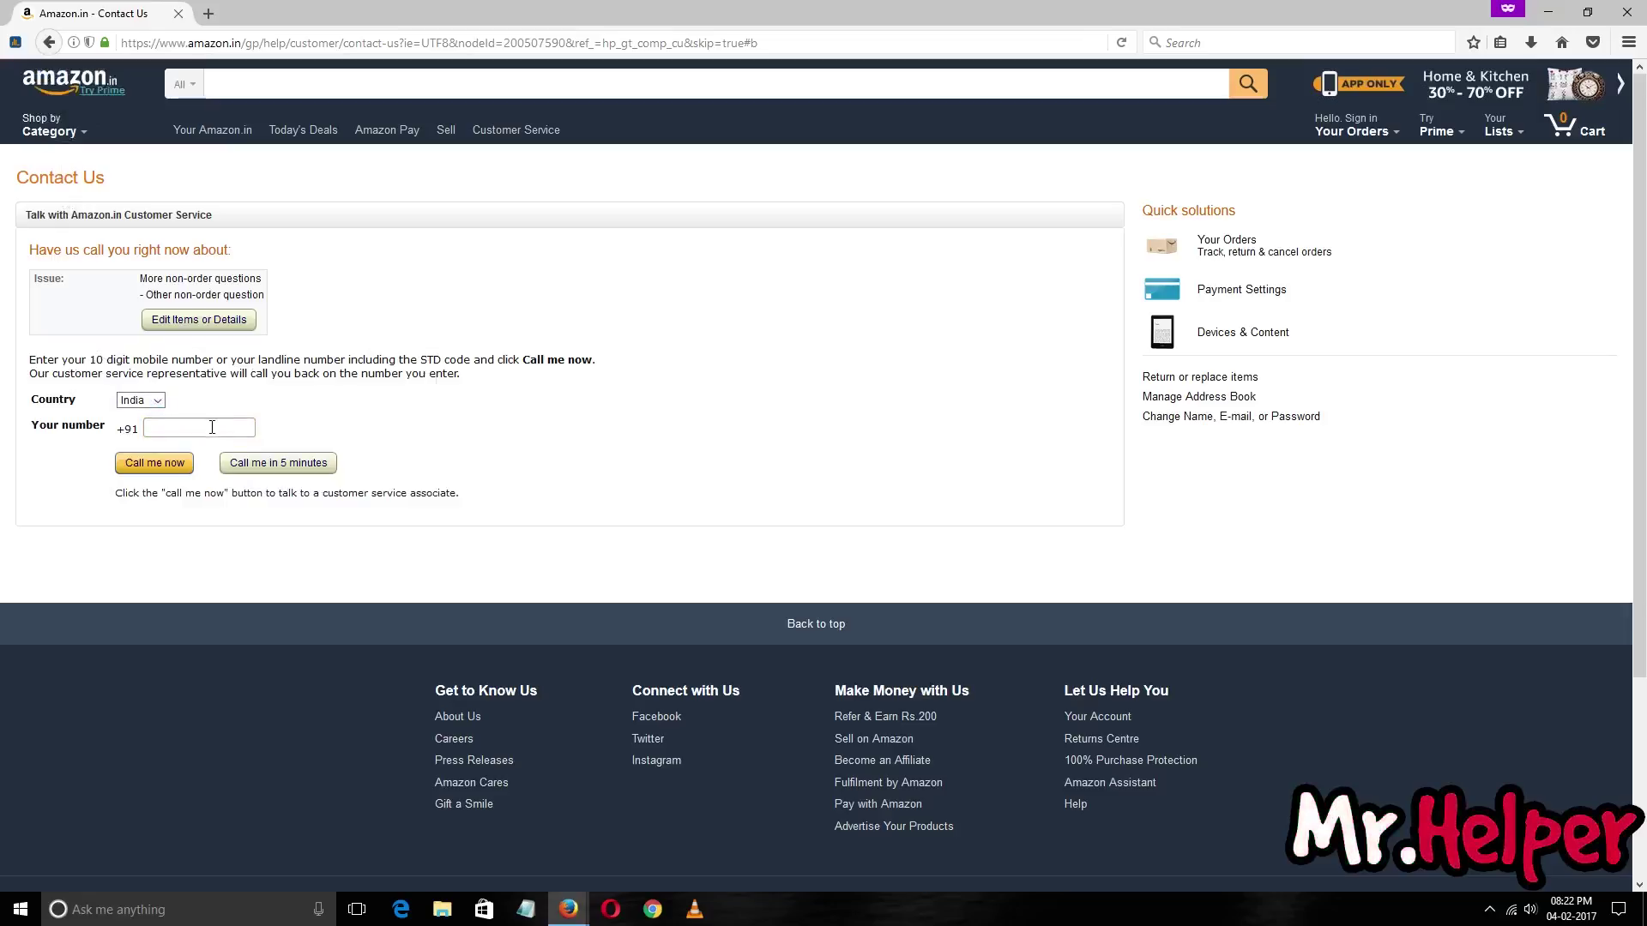
pyautogui.click(49, 42)
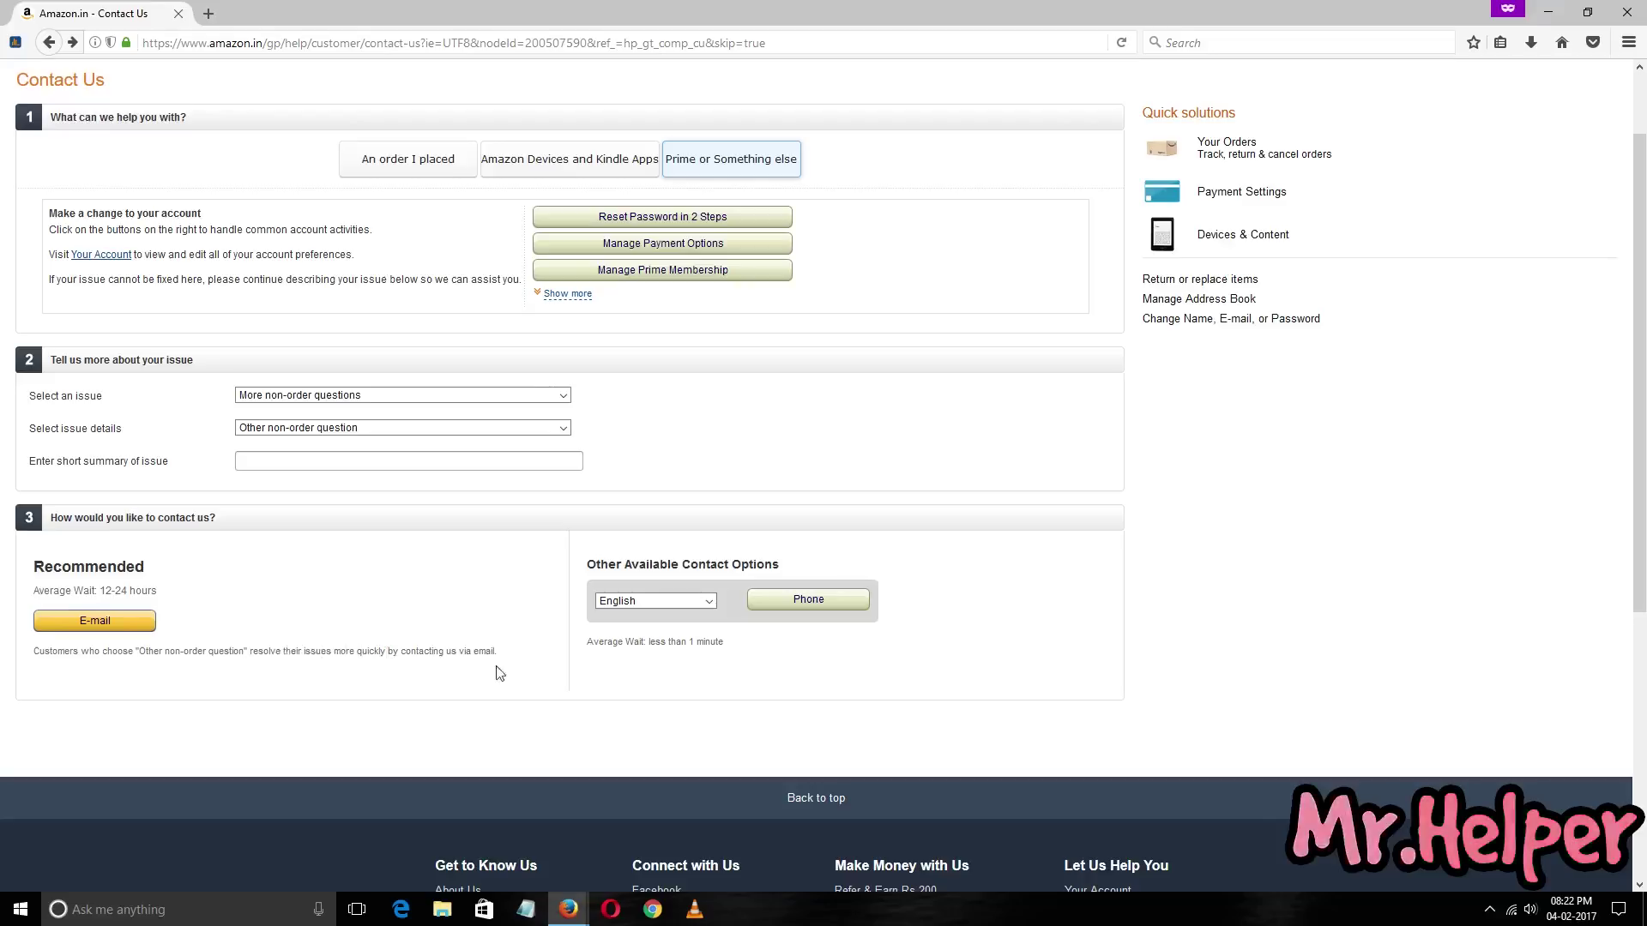
pyautogui.scroll(2, 573, 674)
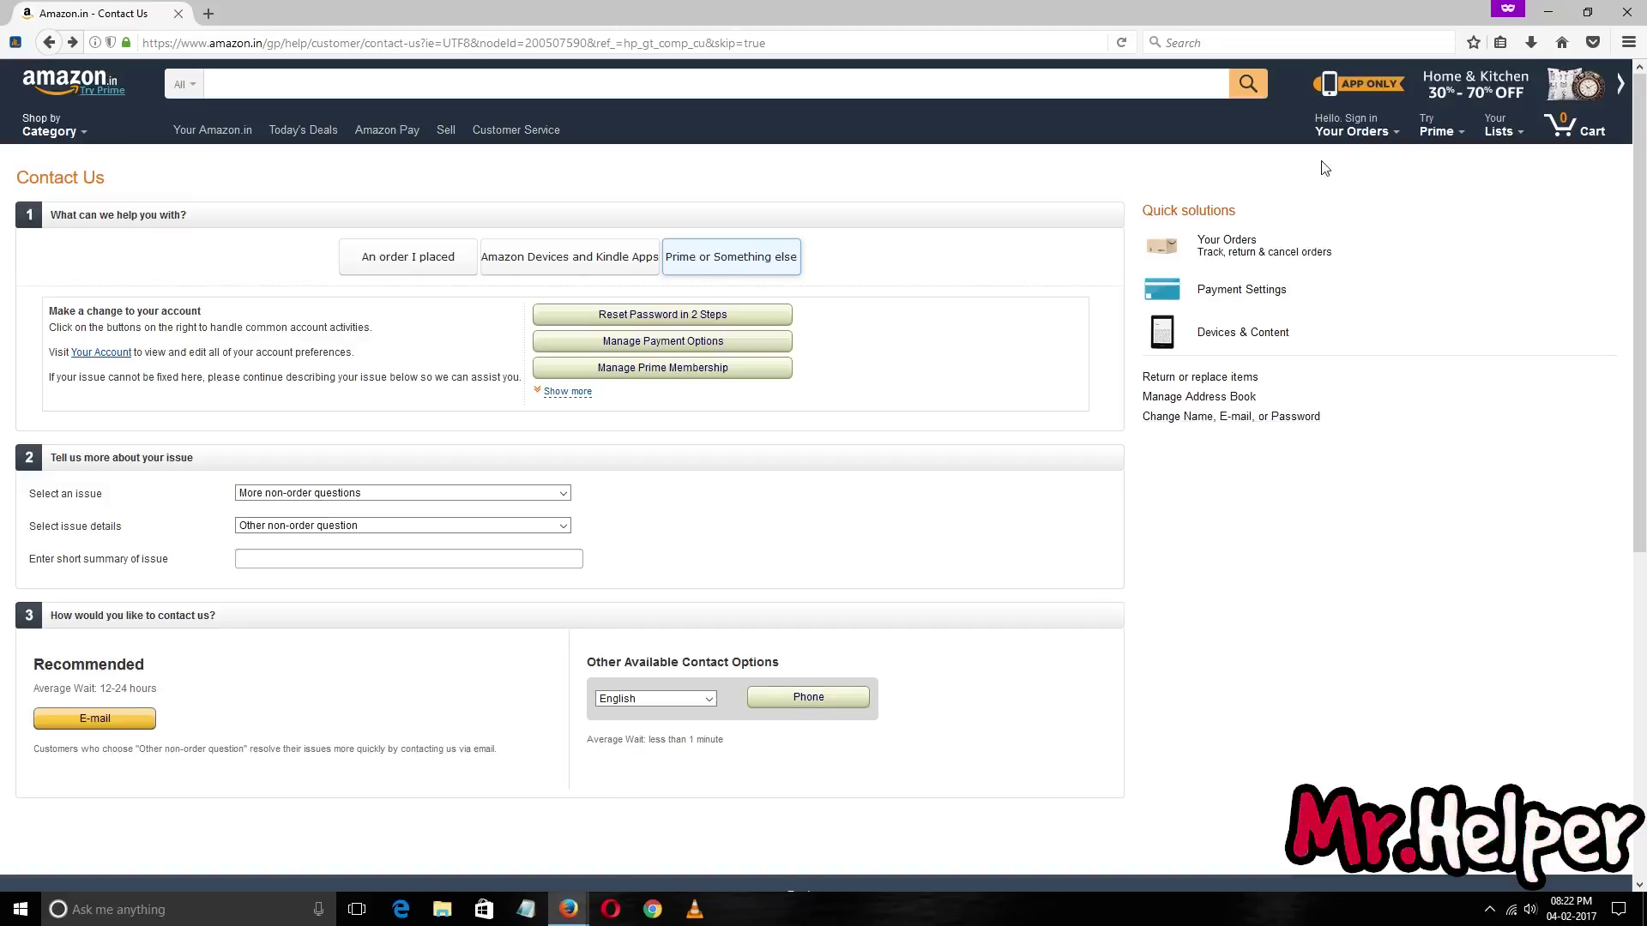
# Step: Switch to the other Firefox window and sign in on the Amazon sign-in page
pyautogui.moveTo(568, 920)
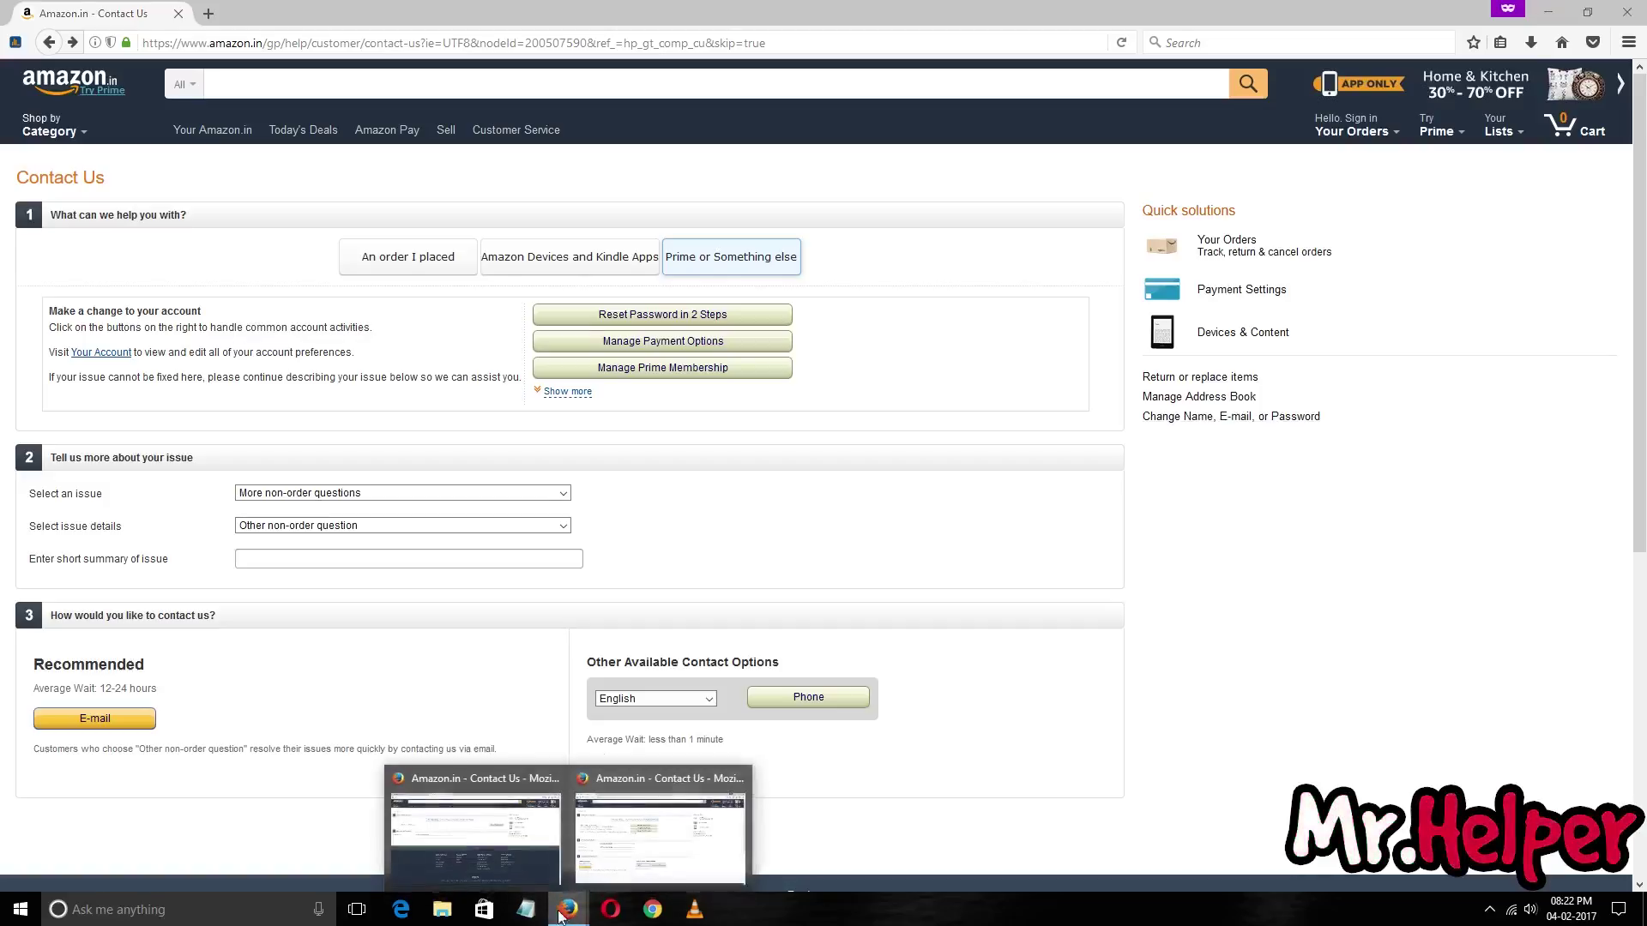
pyautogui.click(507, 836)
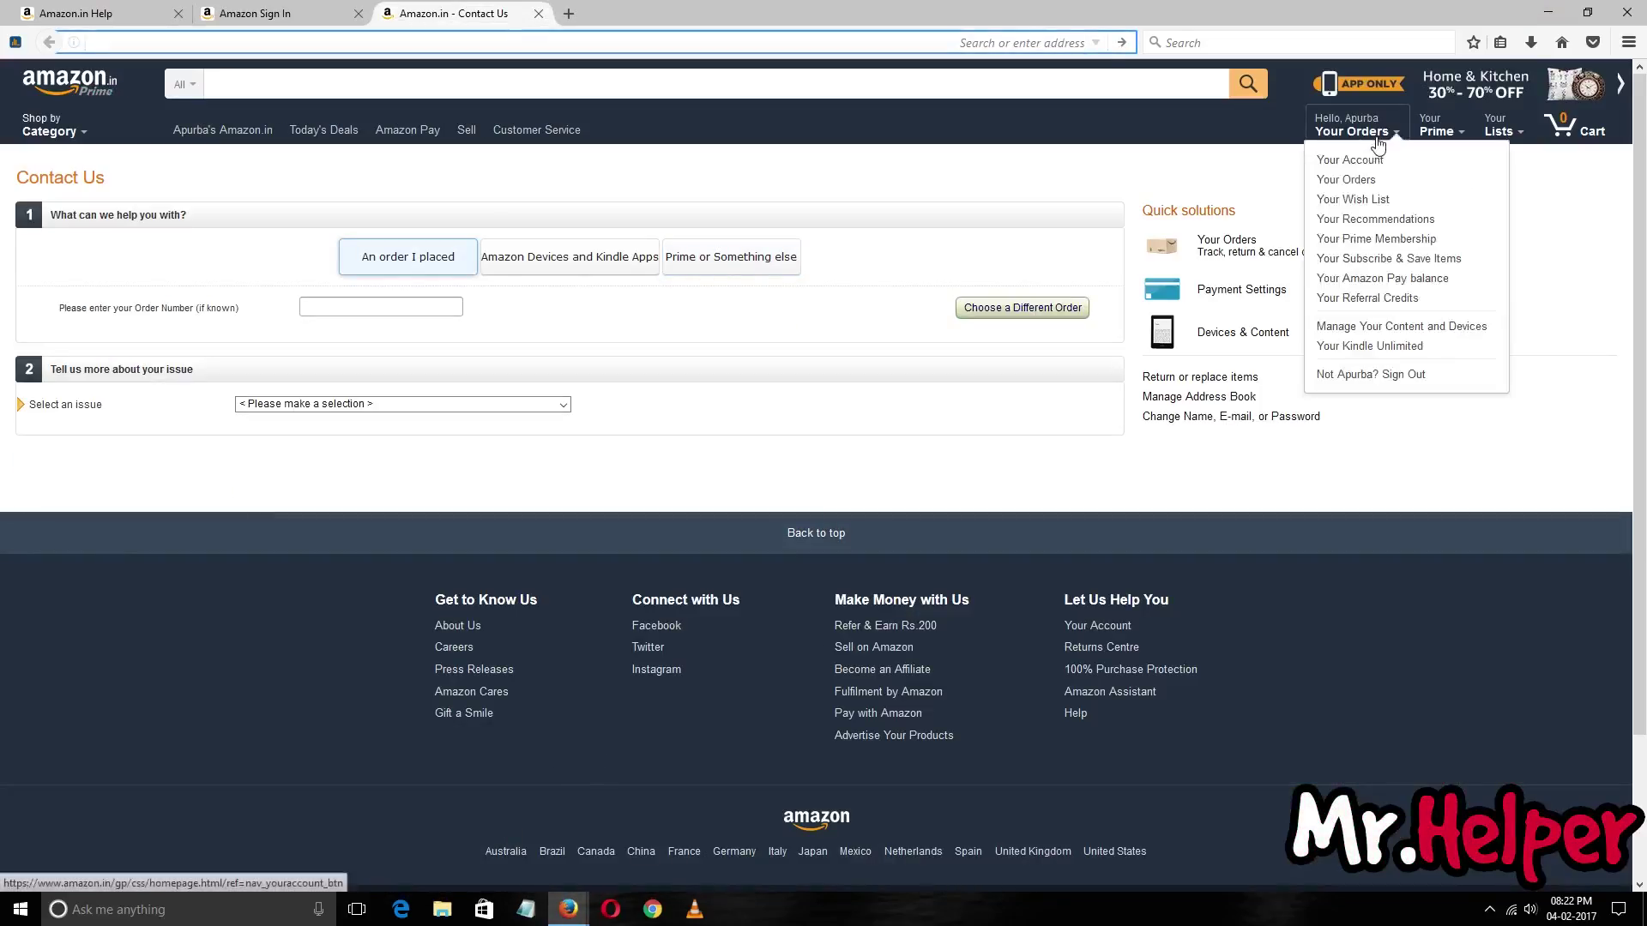
pyautogui.click(736, 257)
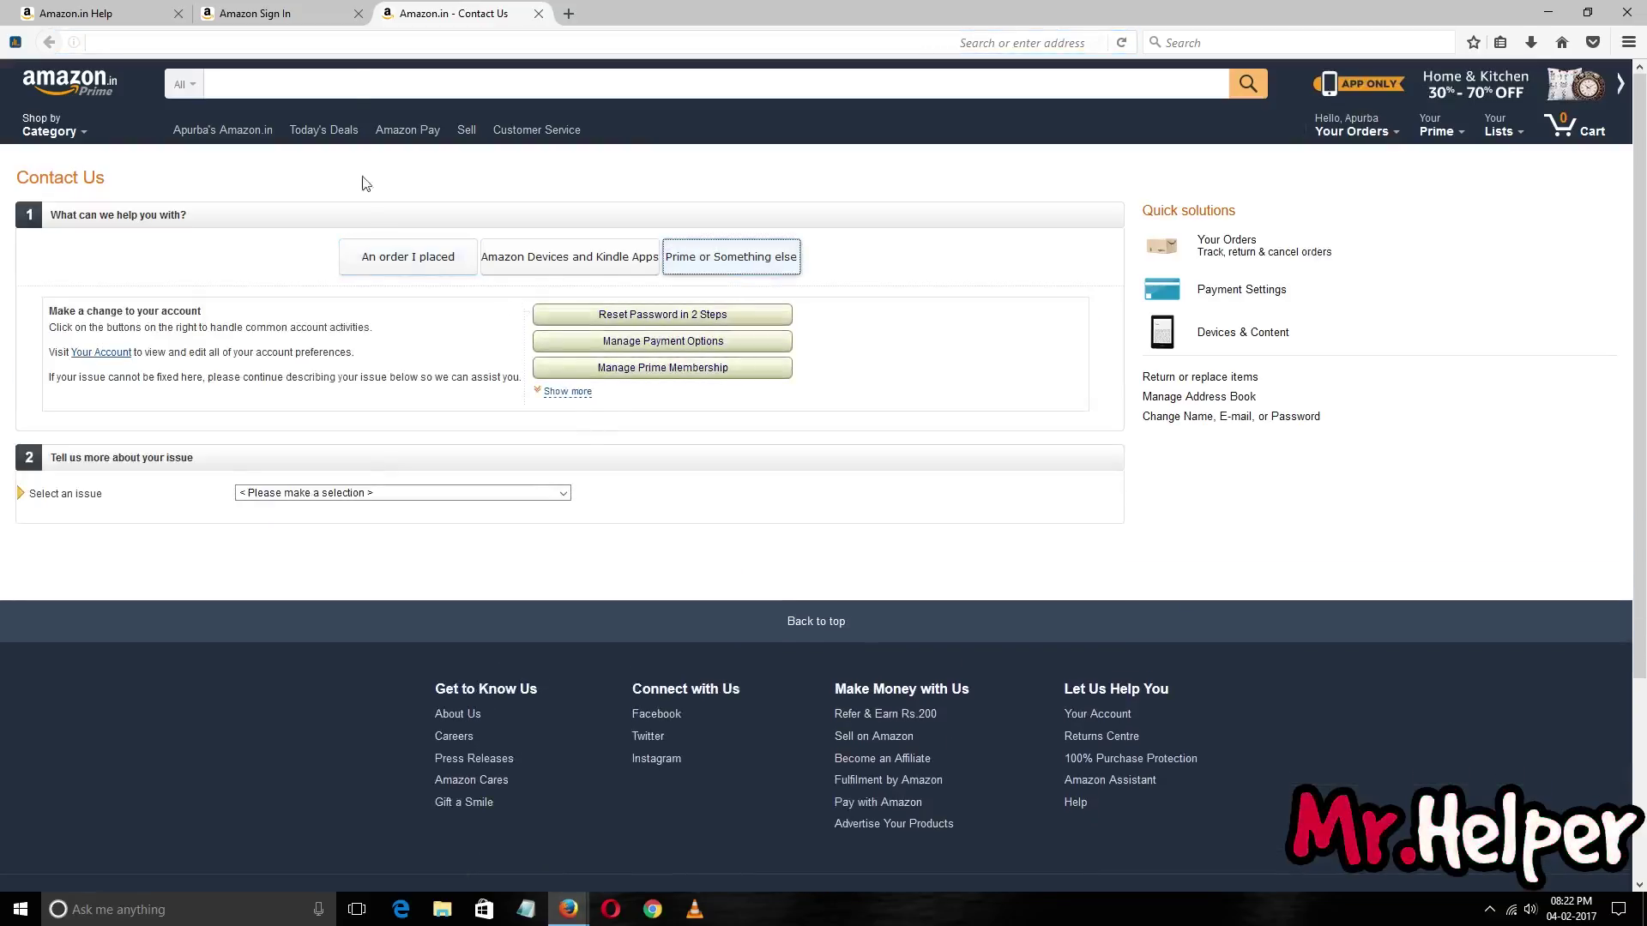
pyautogui.click(302, 11)
pyautogui.click(869, 309)
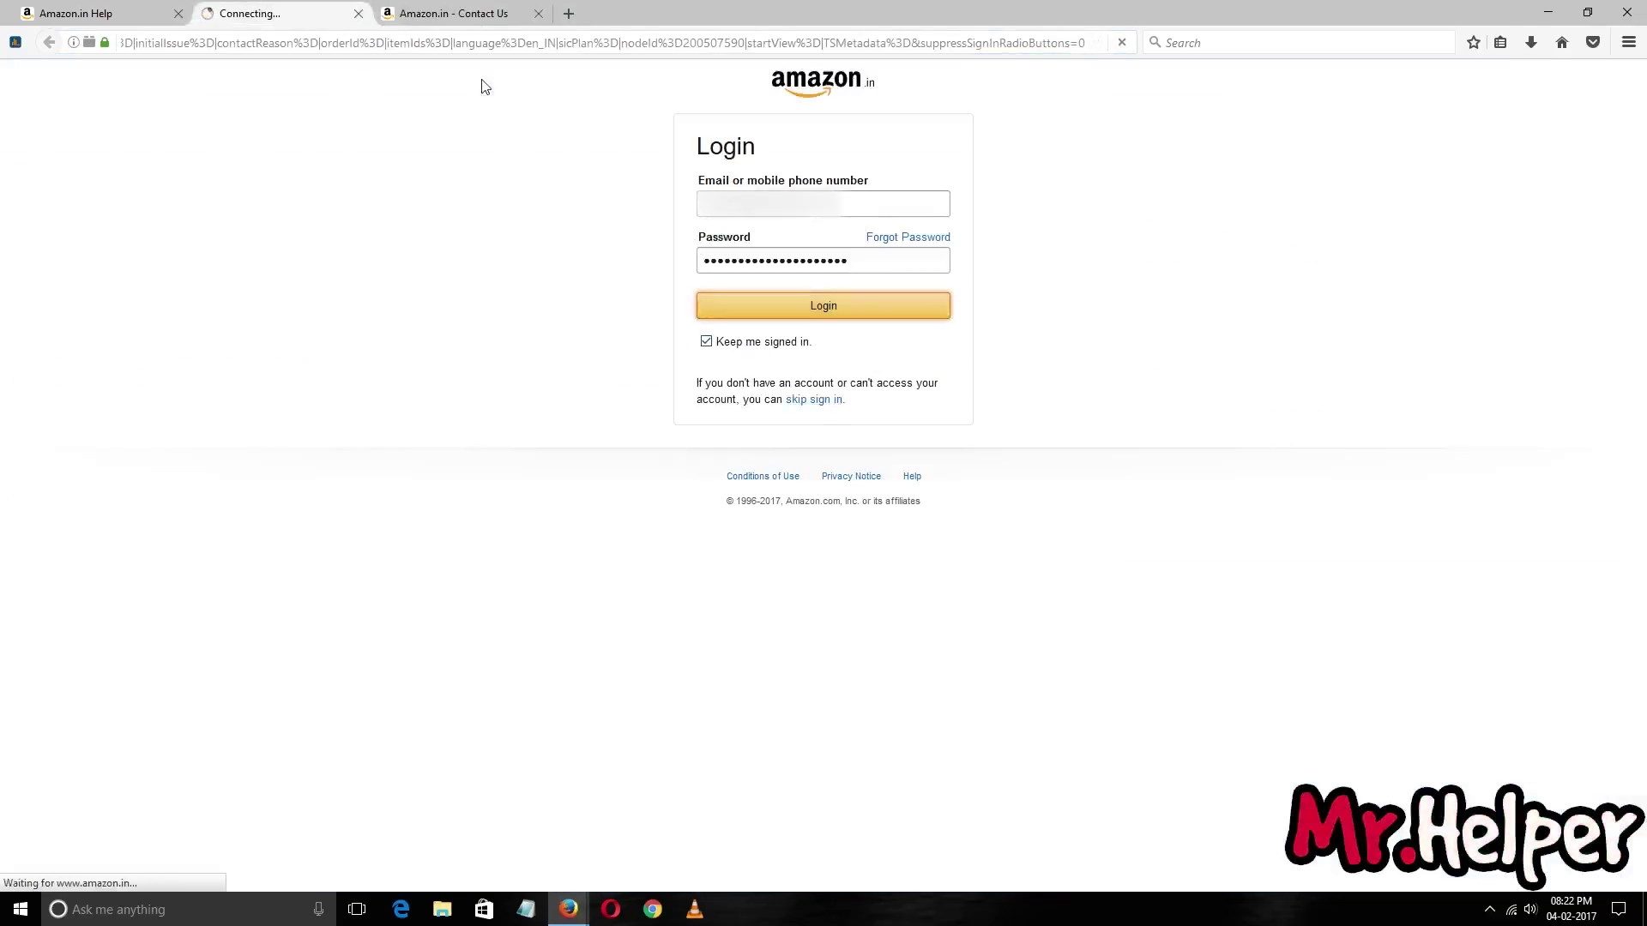
pyautogui.click(538, 13)
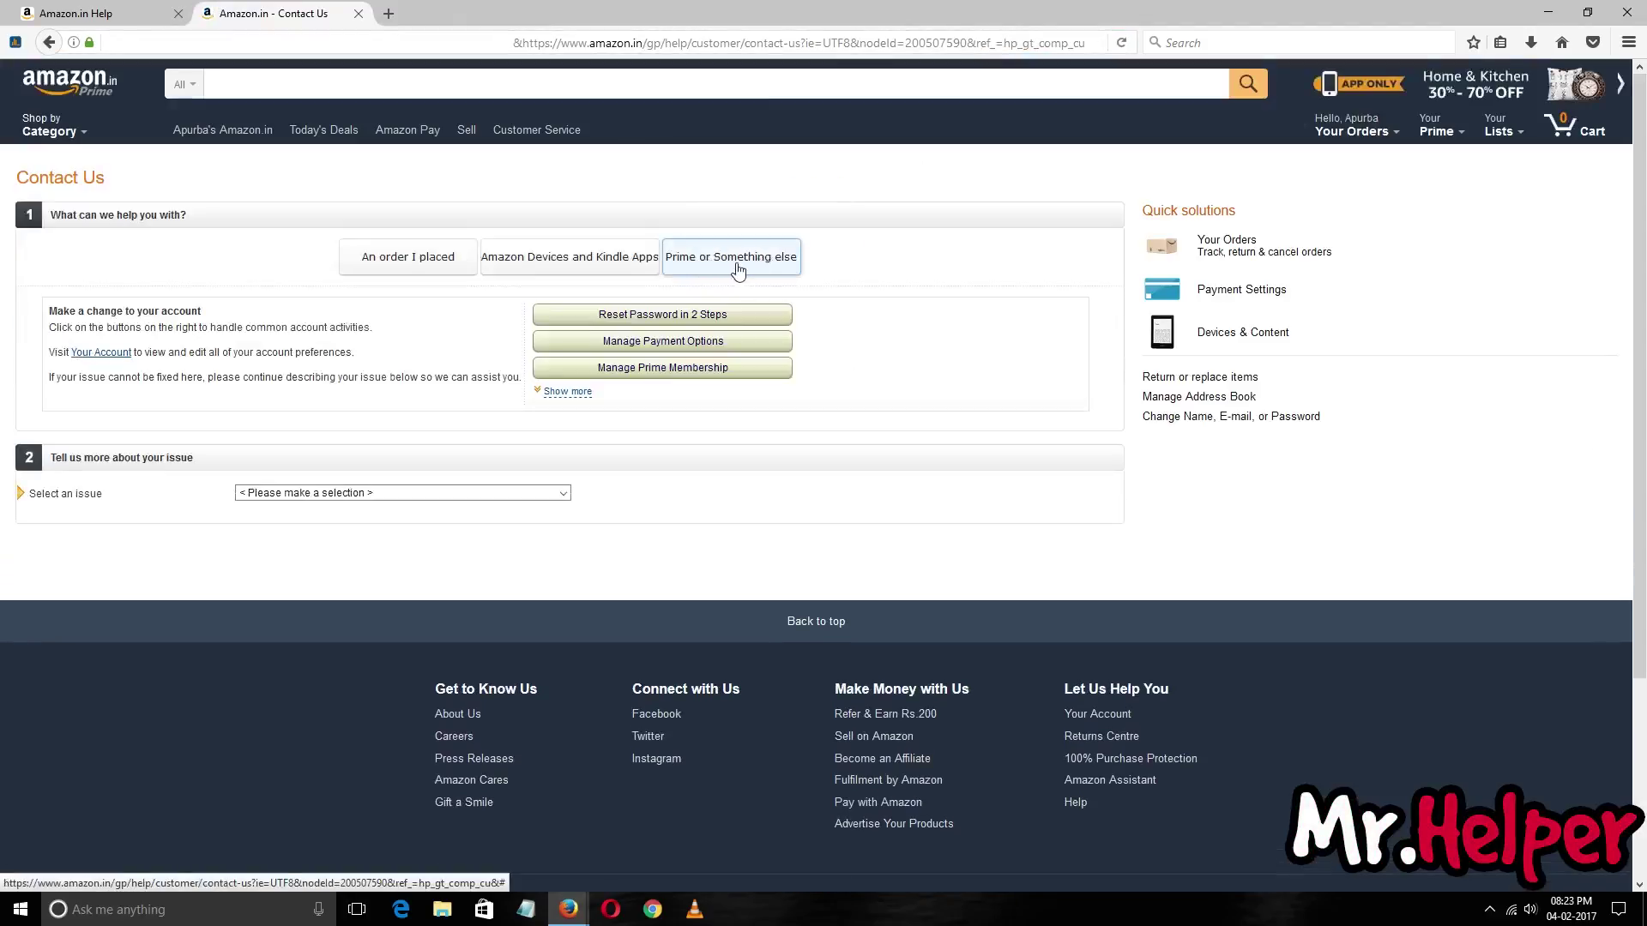
# Step: Signed in, choose Prime or Something else, More non-order questions and Other non-order question
pyautogui.click(737, 268)
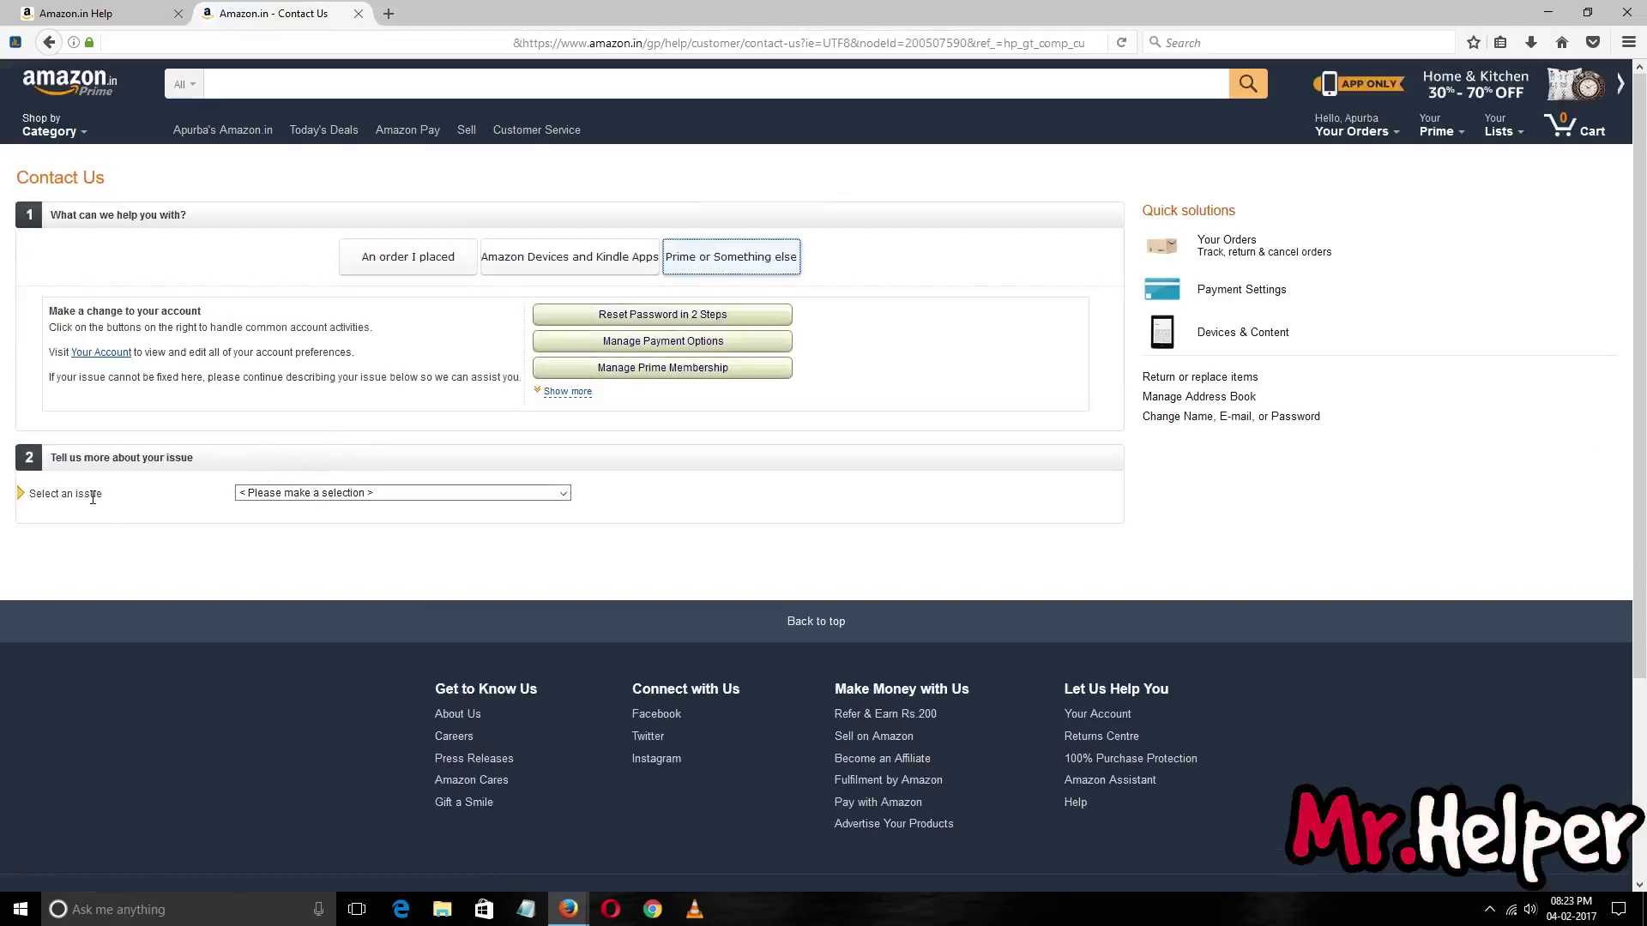
pyautogui.click(397, 494)
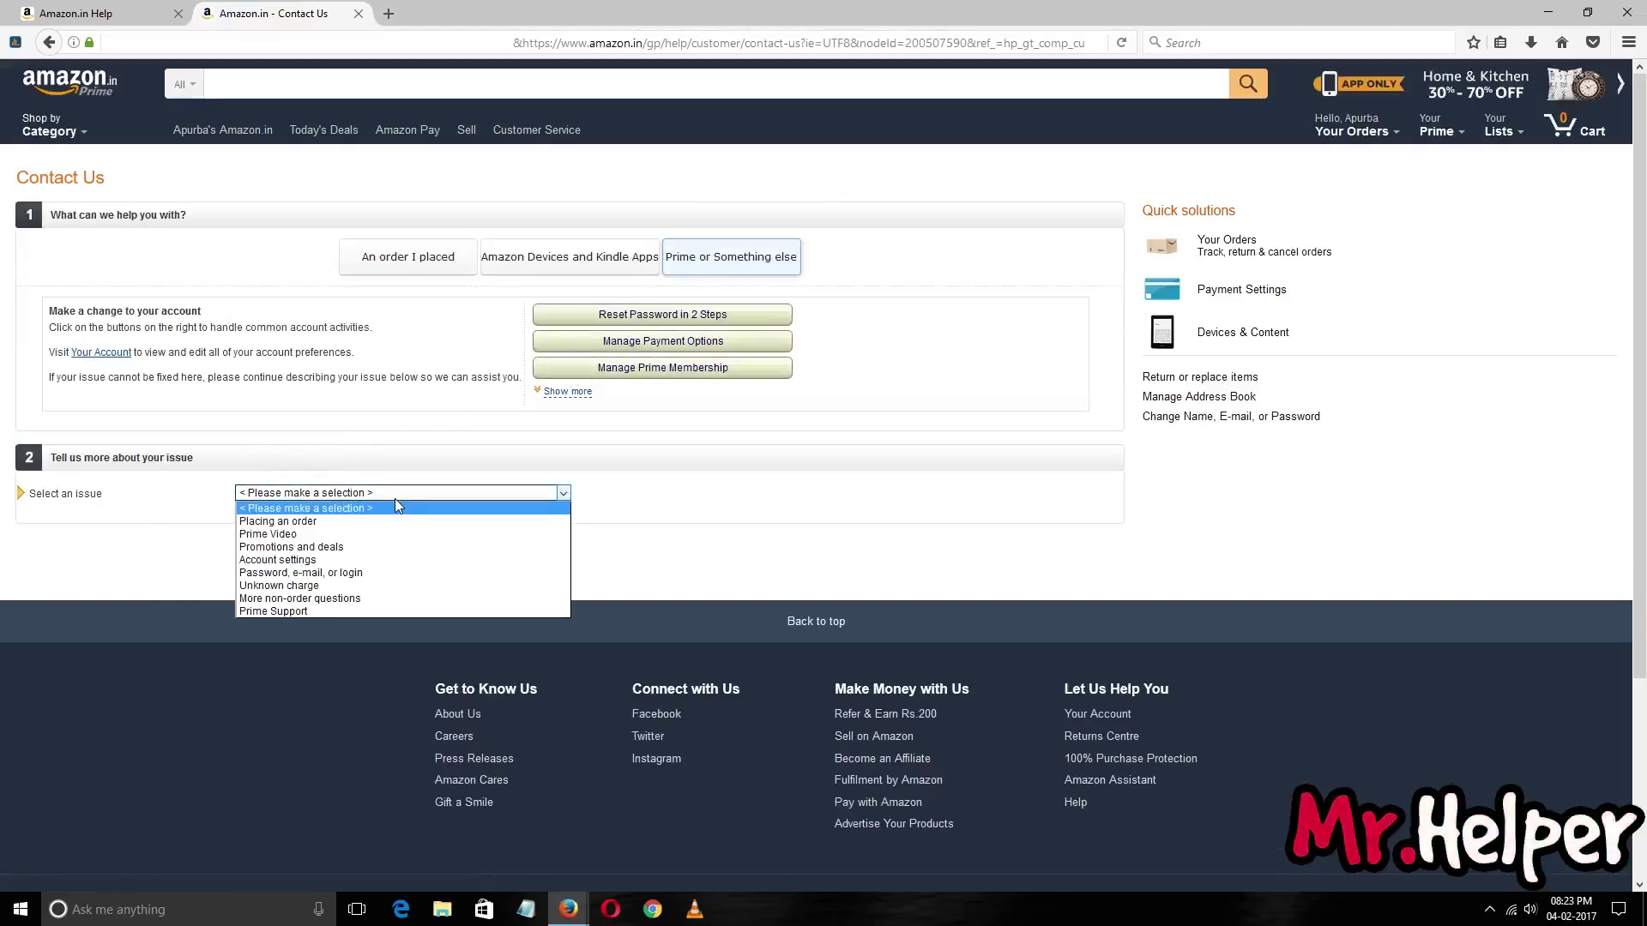
pyautogui.click(394, 601)
pyautogui.click(390, 527)
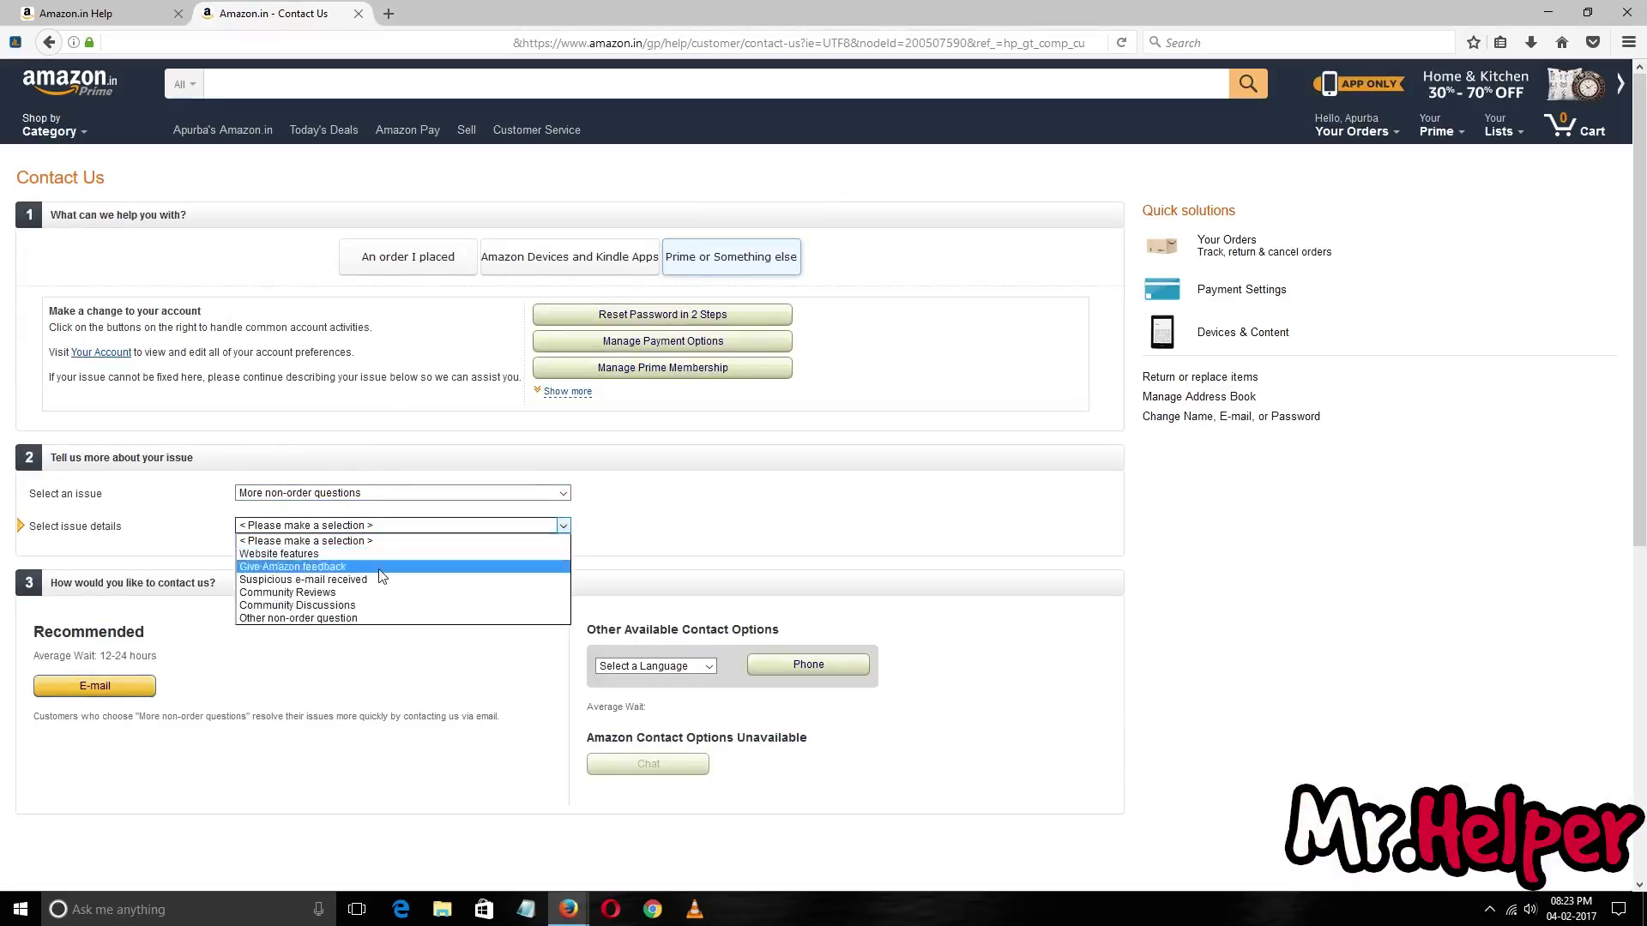
pyautogui.click(395, 614)
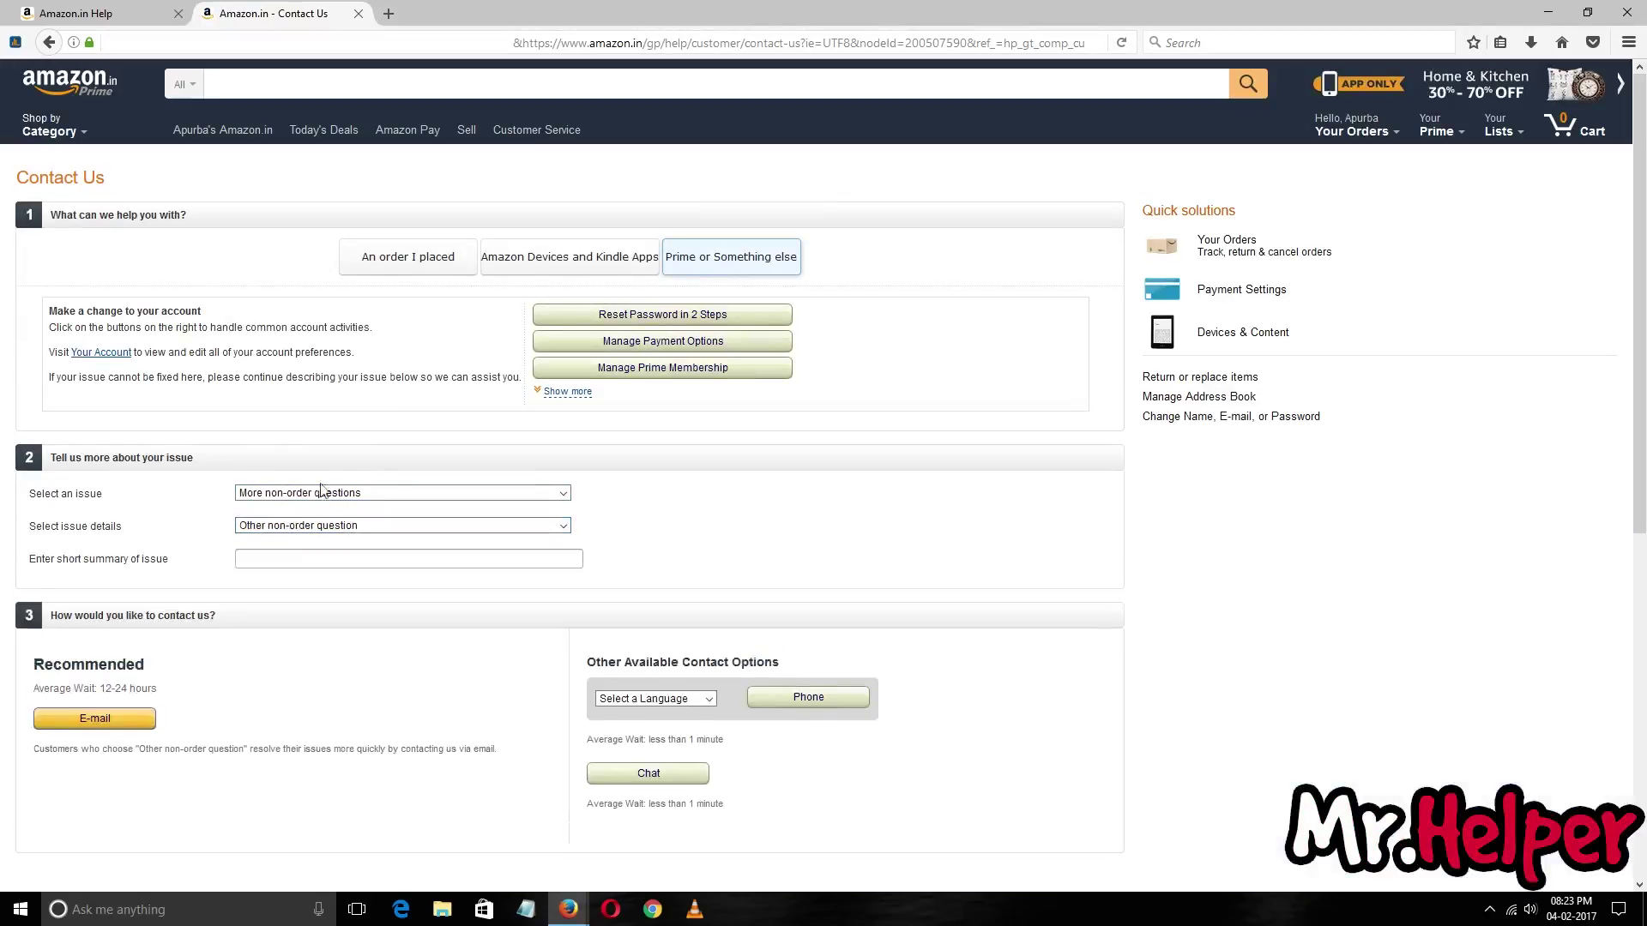
pyautogui.click(351, 493)
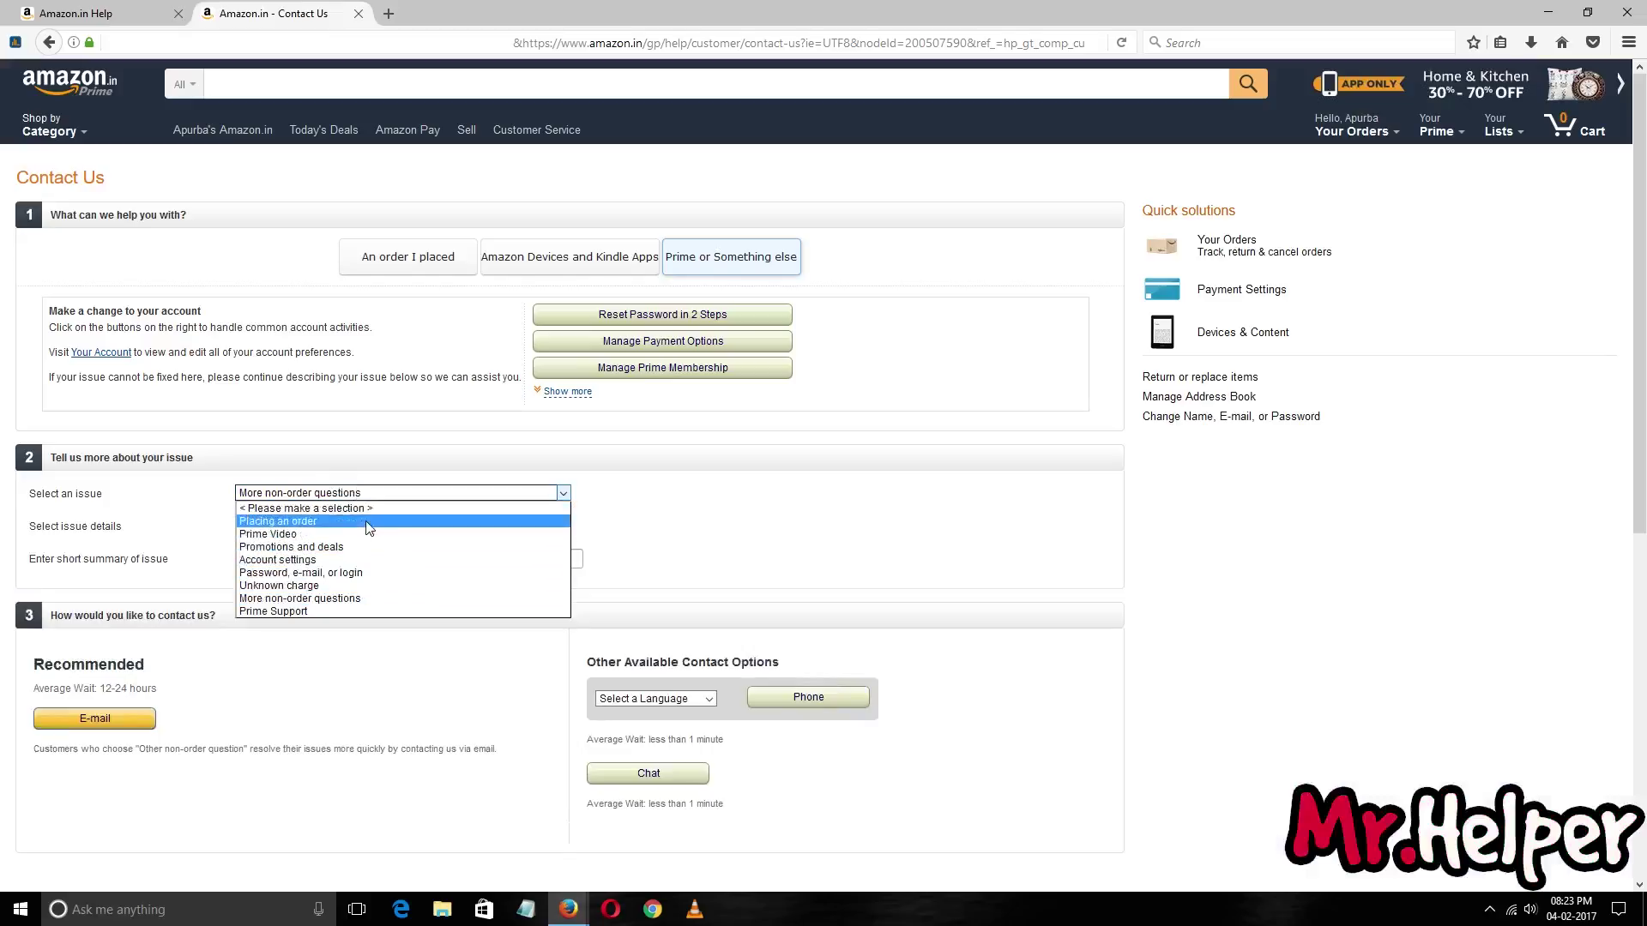
pyautogui.click(343, 599)
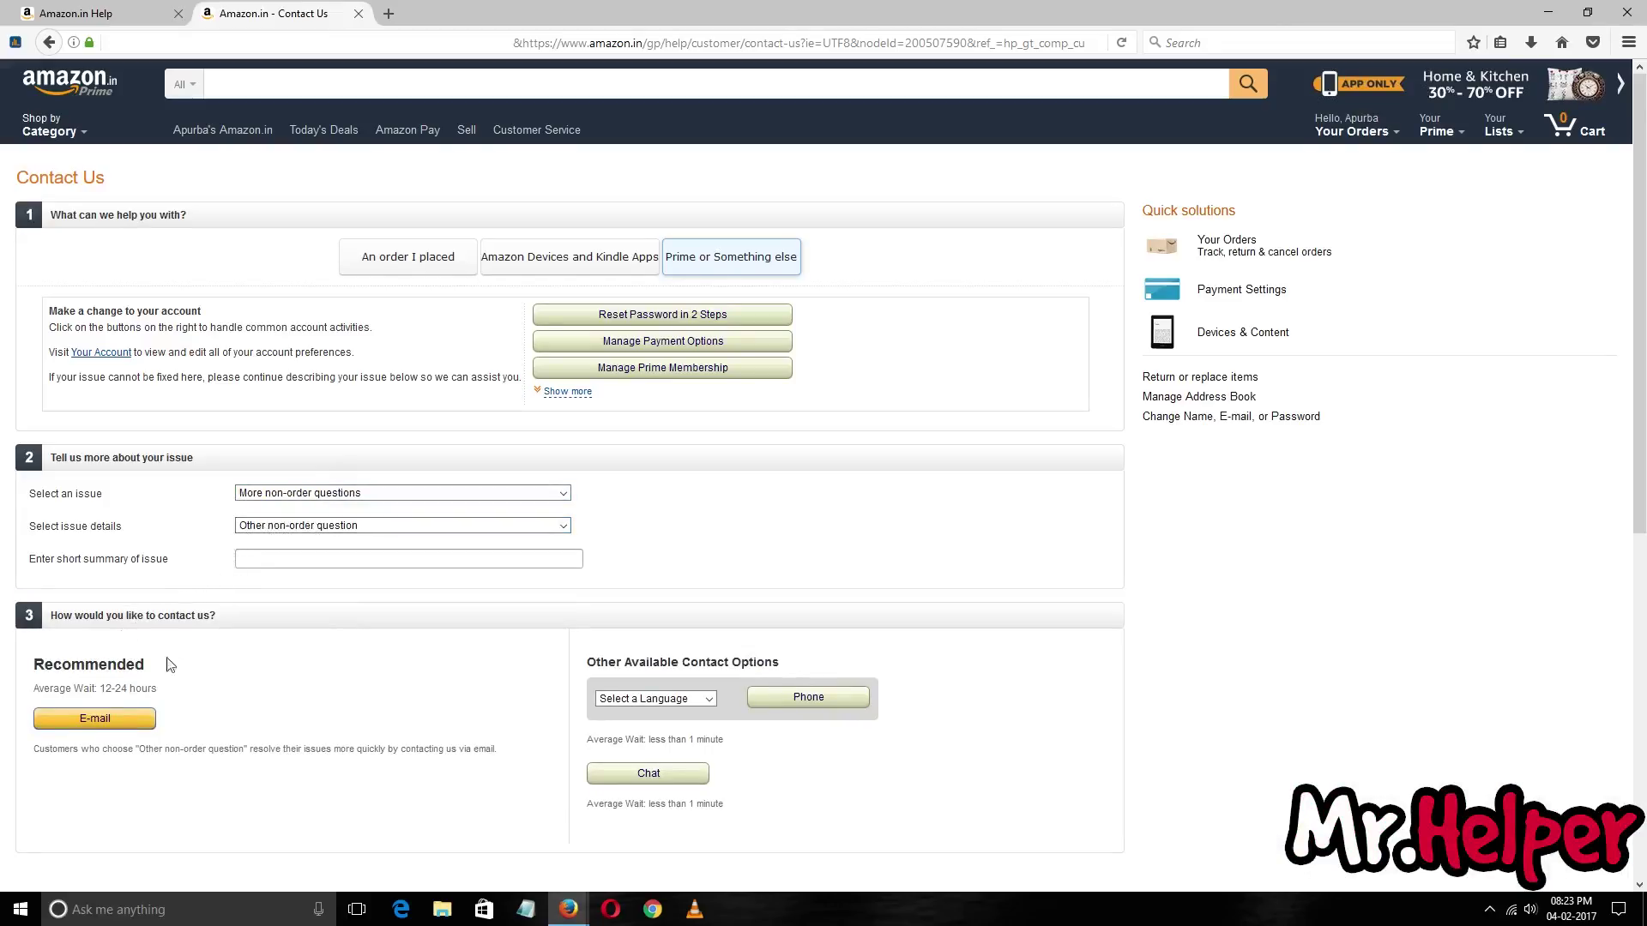
pyautogui.scroll(-3, 169, 664)
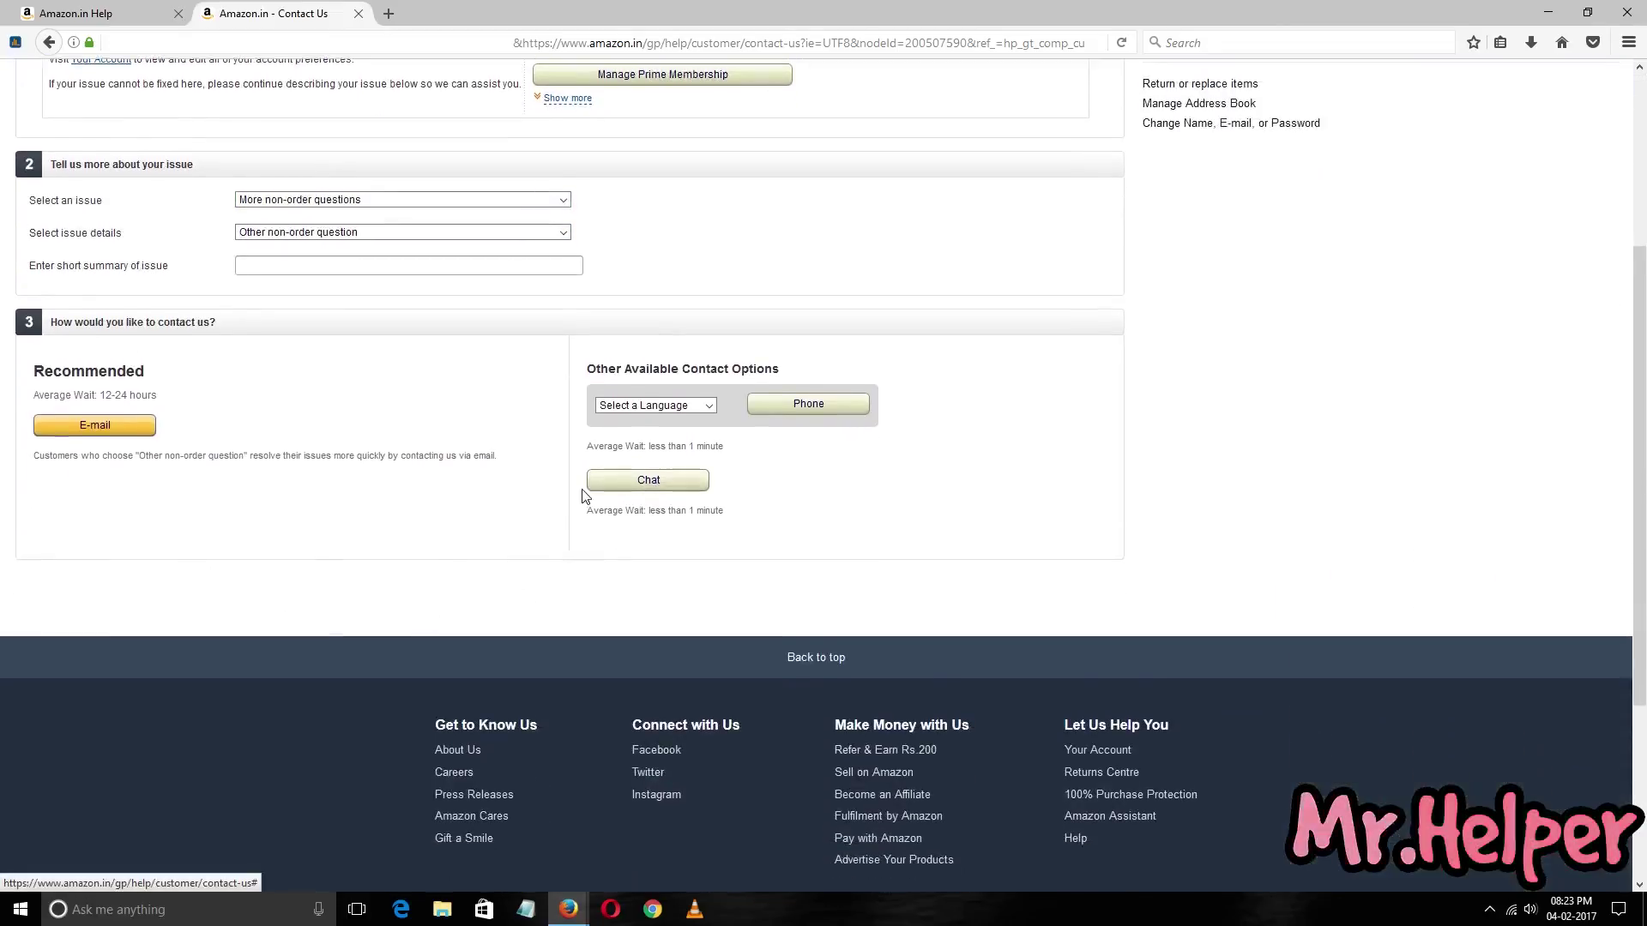
pyautogui.click(647, 479)
# Step: Compare signed-out and signed-in Contact Us windows side by side, then maximize the signed-in one
pyautogui.click(652, 827)
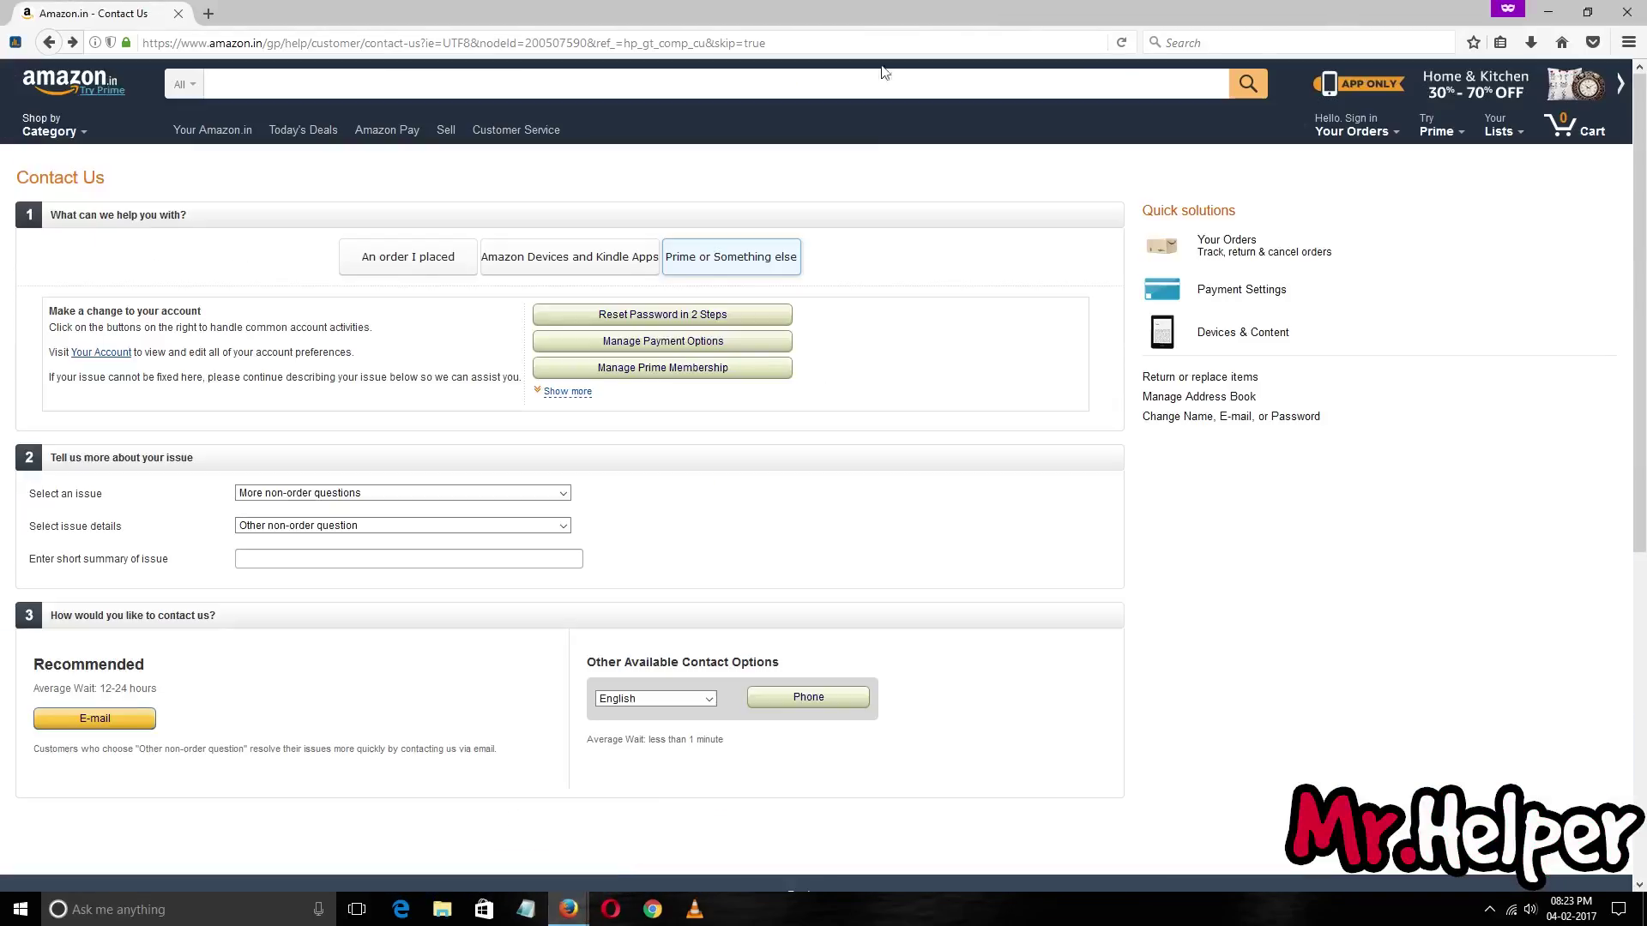
pyautogui.moveTo(891, 10); pyautogui.dragTo(1643, 172)
pyautogui.click(540, 360)
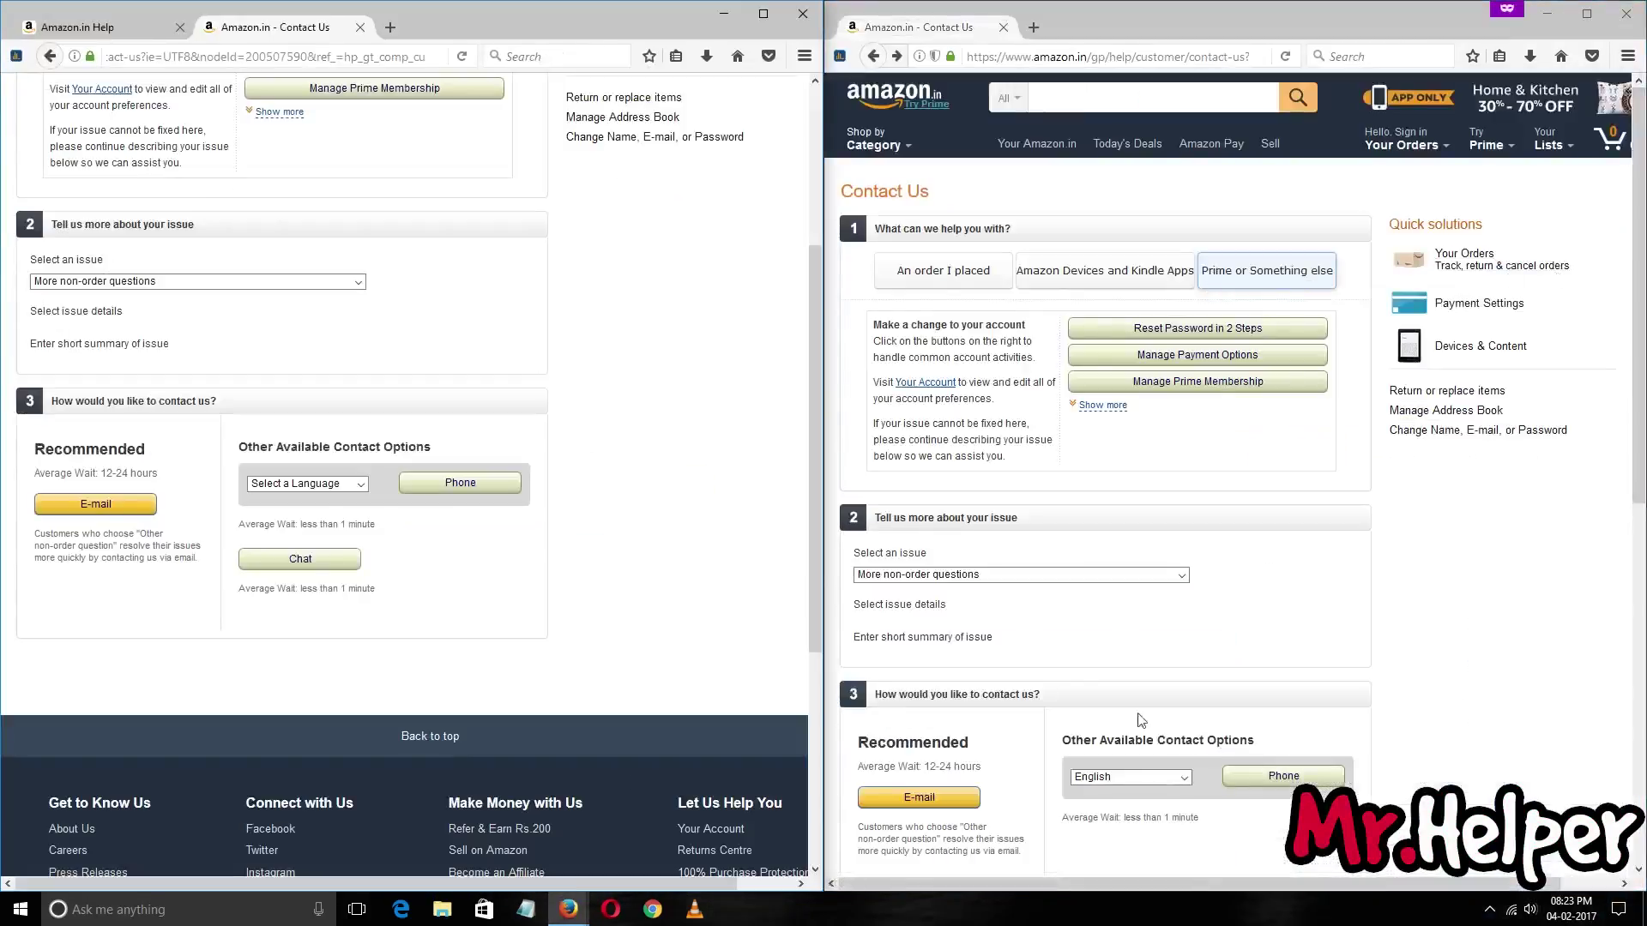
pyautogui.scroll(-5, 1141, 720)
pyautogui.scroll(-2, 622, 575)
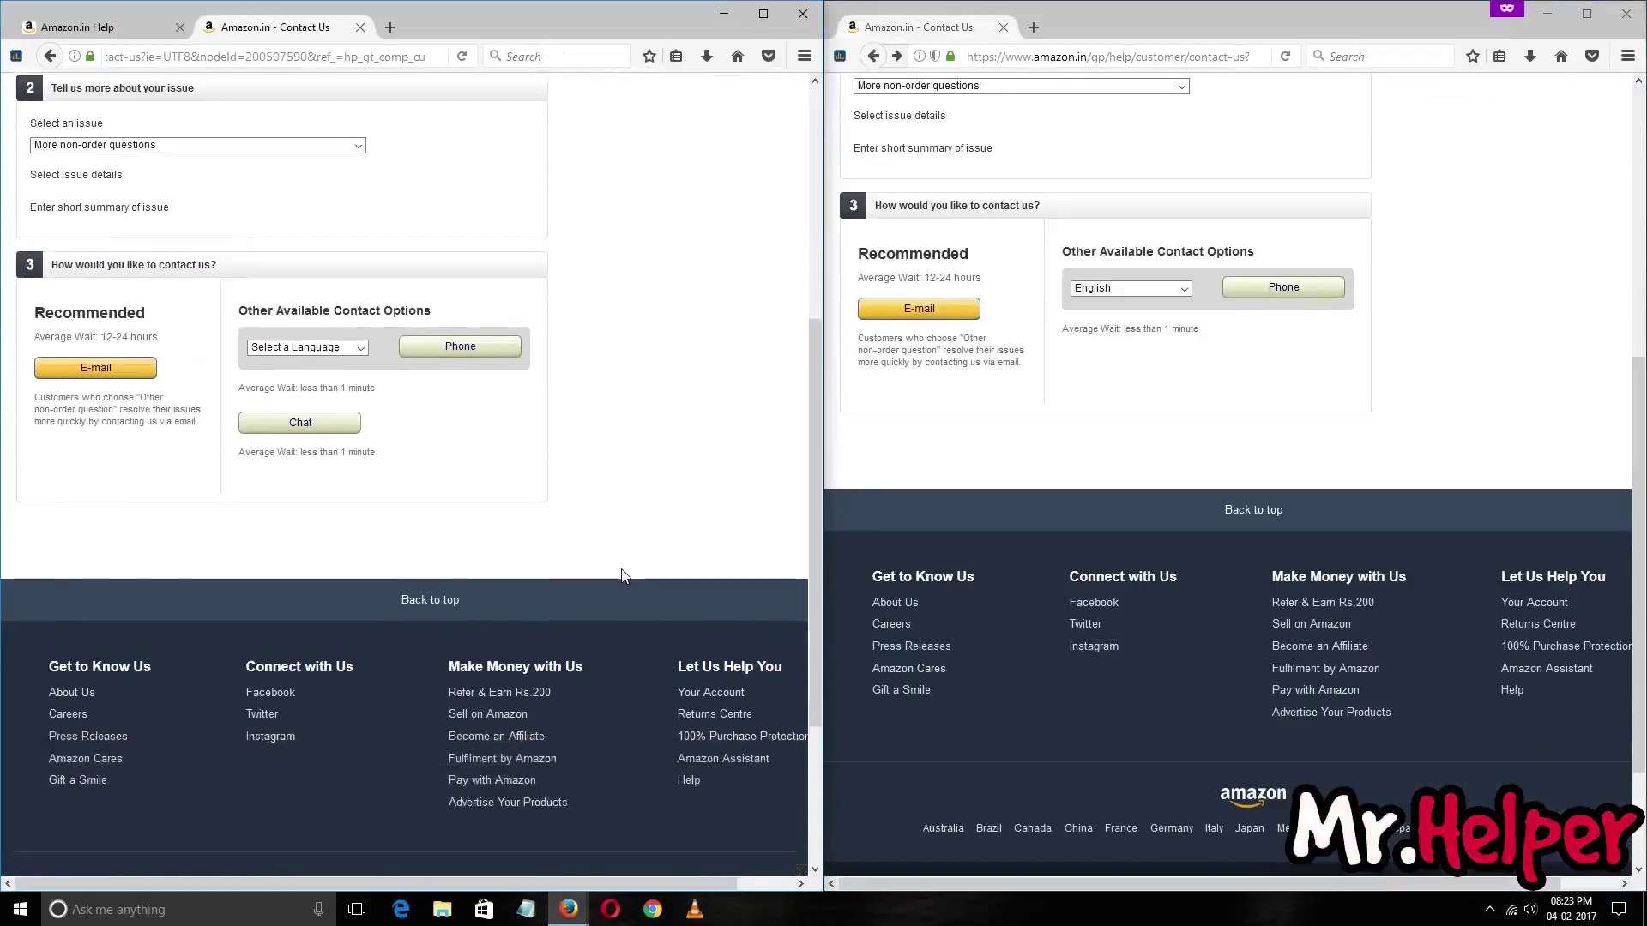
pyautogui.scroll(-2, 622, 574)
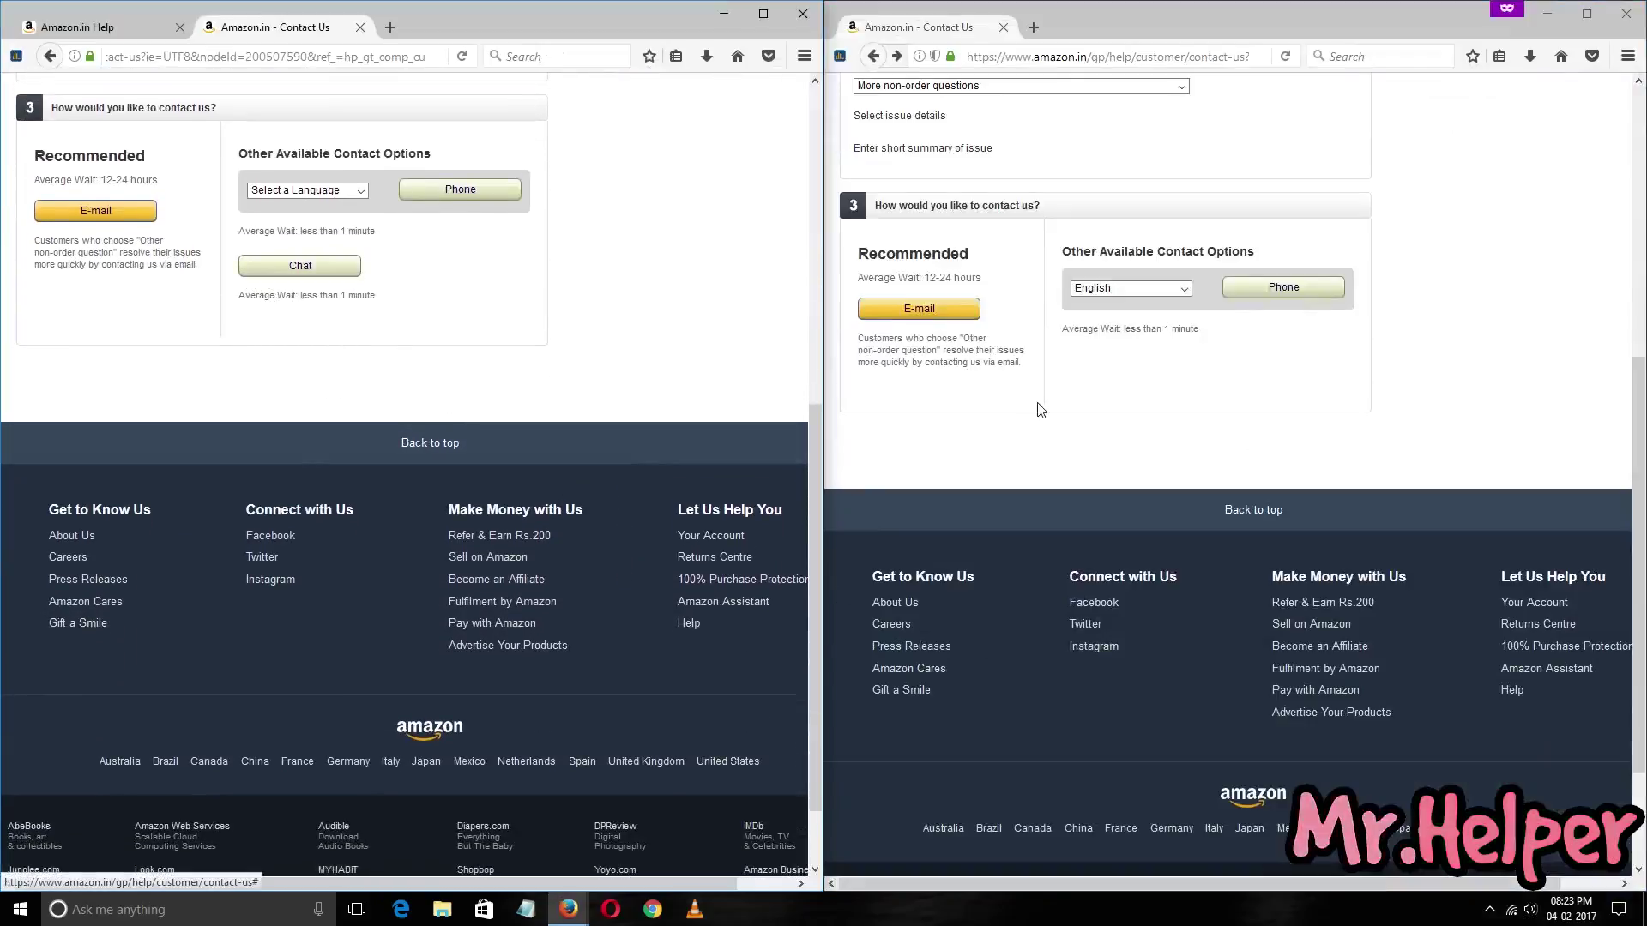
pyautogui.scroll(5, 1089, 426)
pyautogui.moveTo(1390, 150)
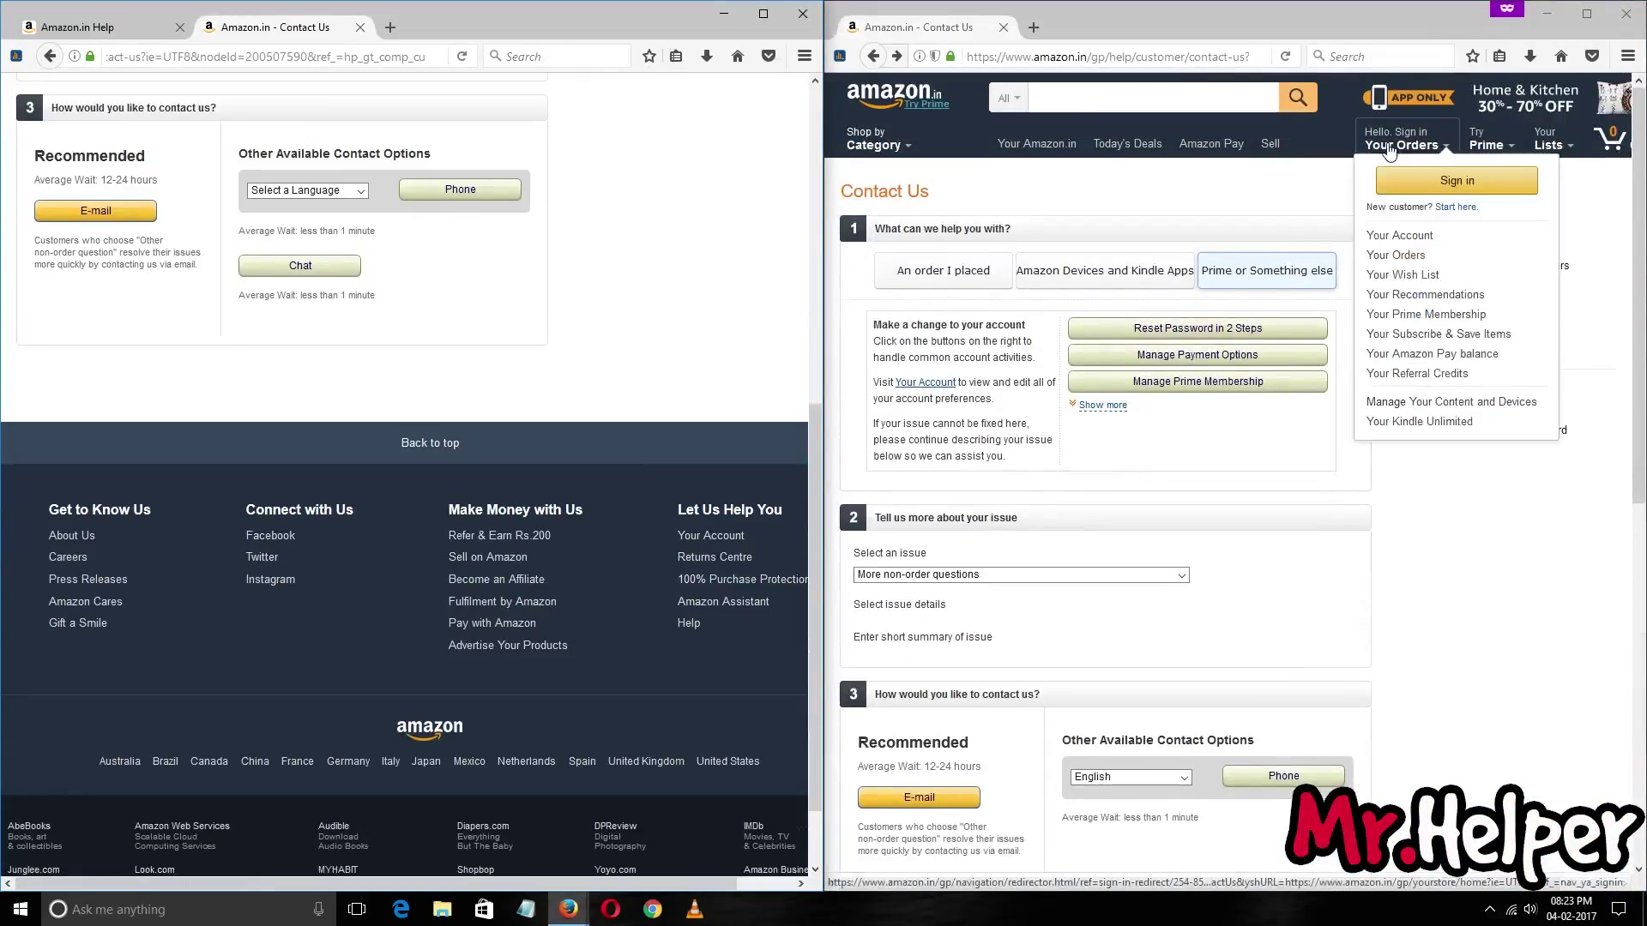
pyautogui.scroll(-5, 1115, 258)
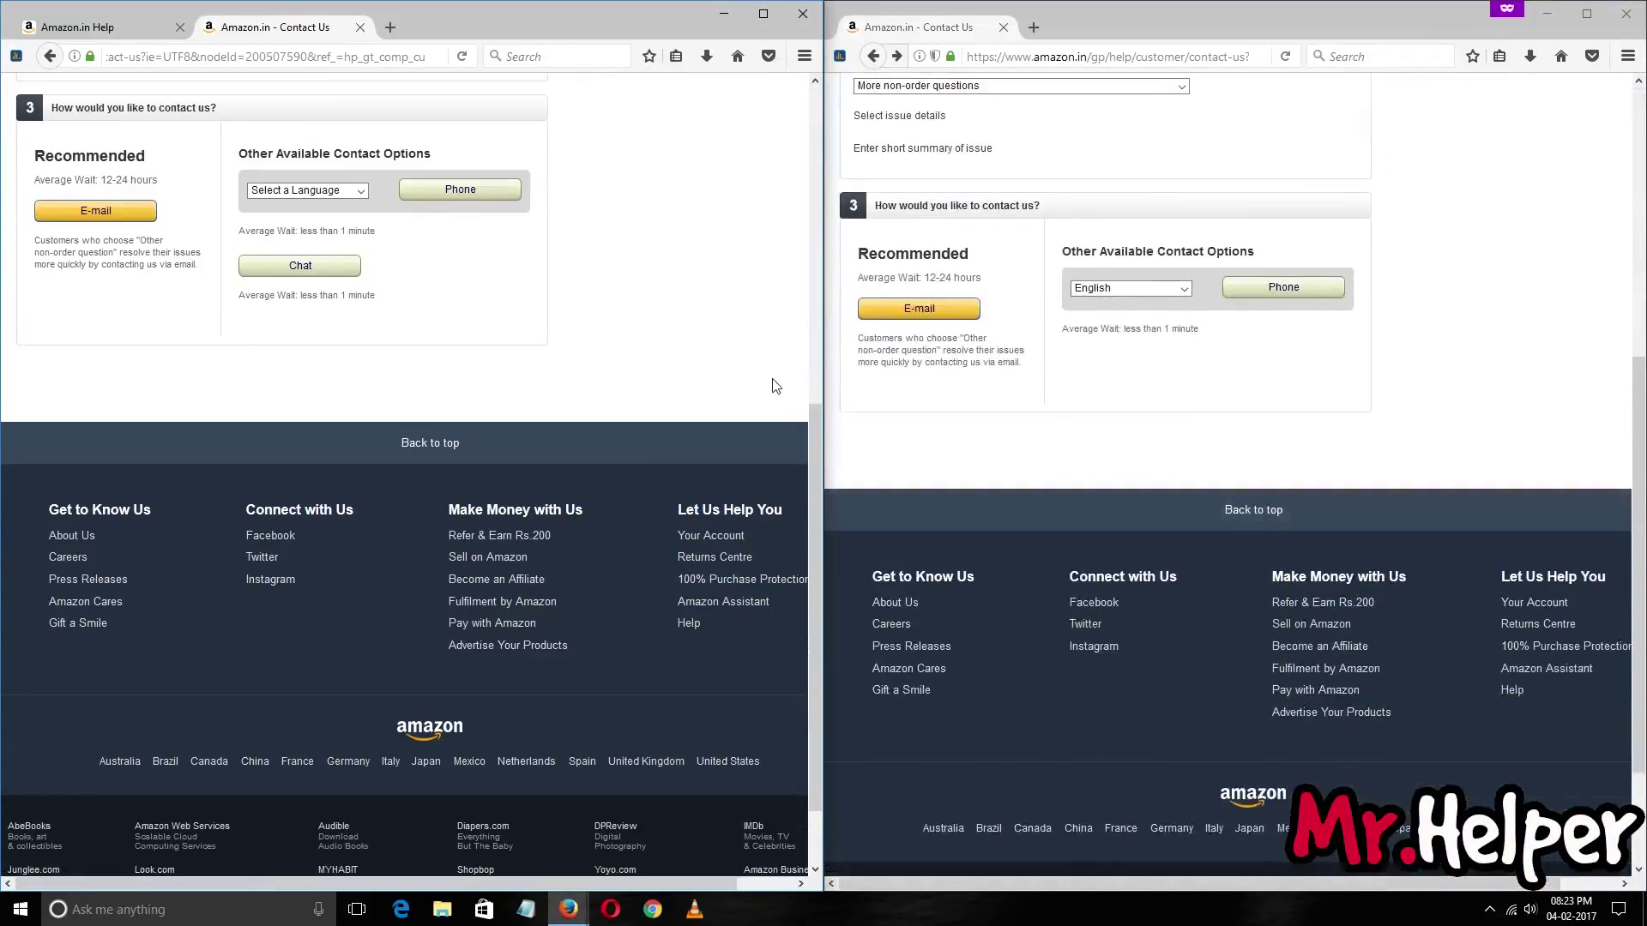
pyautogui.scroll(5, 624, 399)
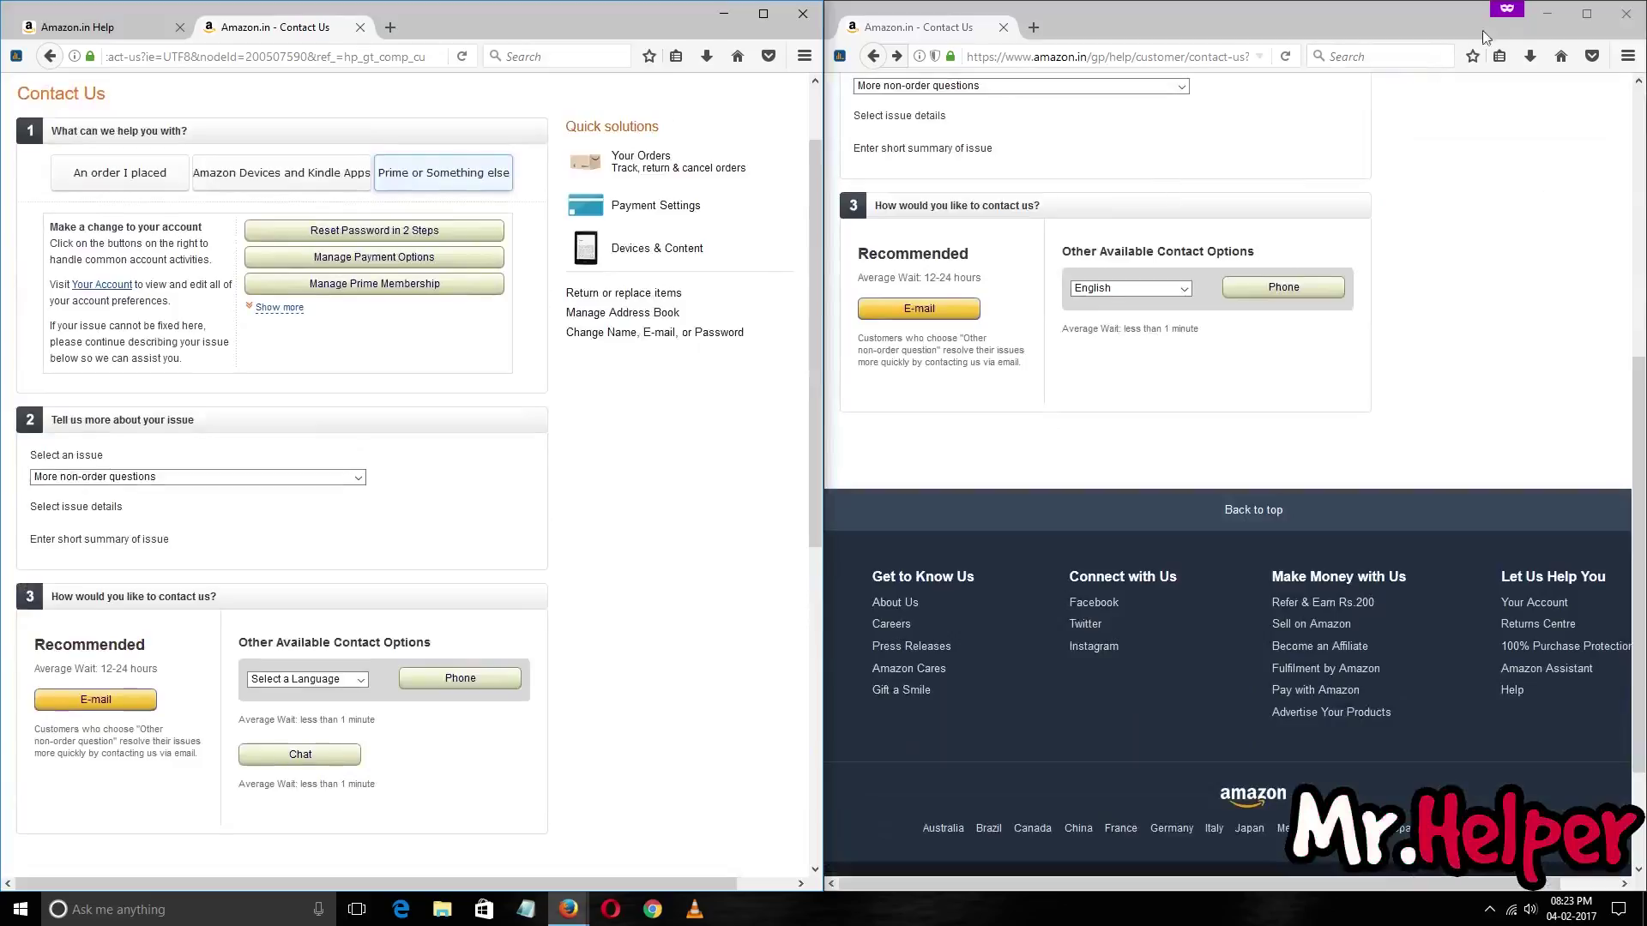
pyautogui.click(1547, 13)
pyautogui.click(762, 13)
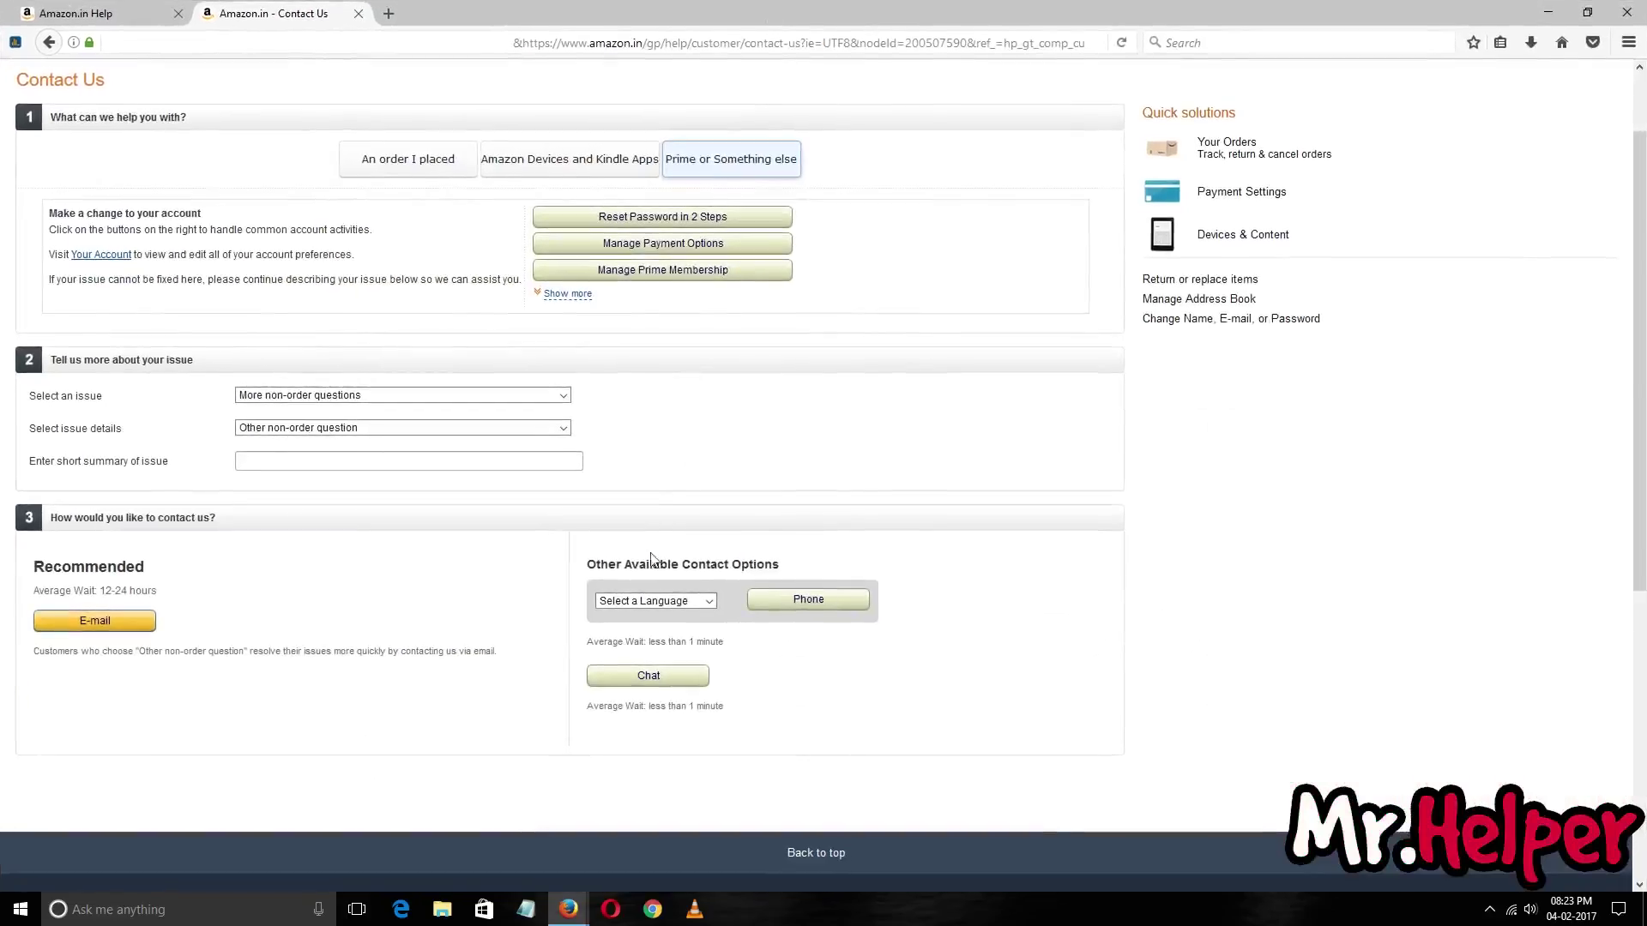
# Step: Start a Live Chat, enter a different display name, and tick 'E-mail a transcript of this chat'
pyautogui.click(665, 680)
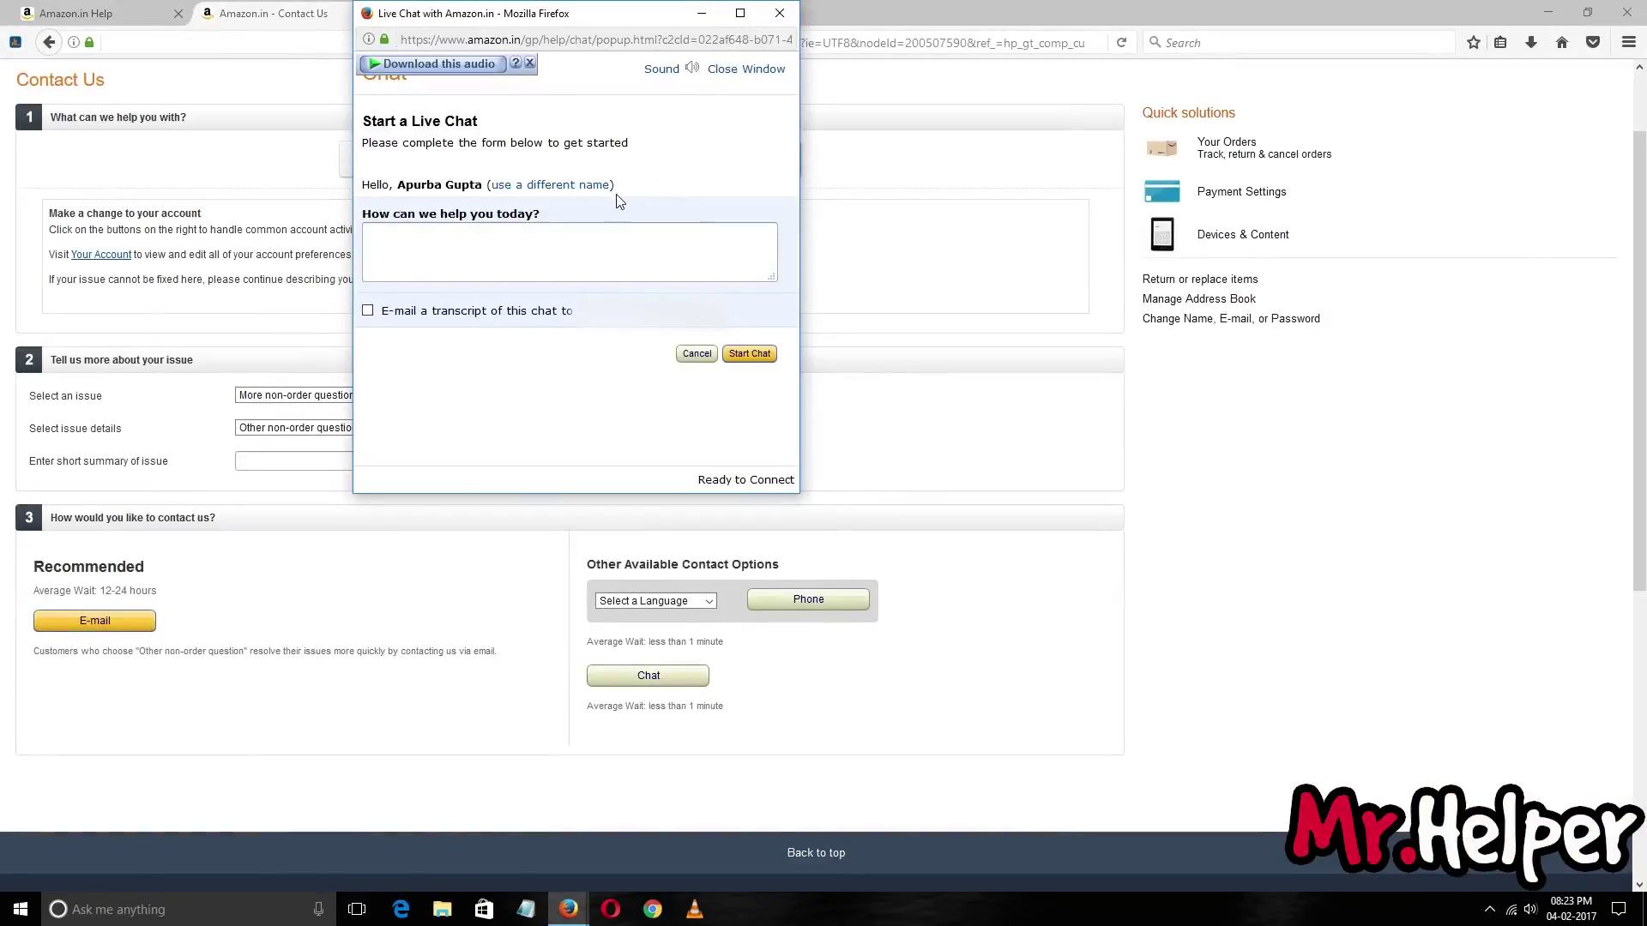
pyautogui.click(393, 253)
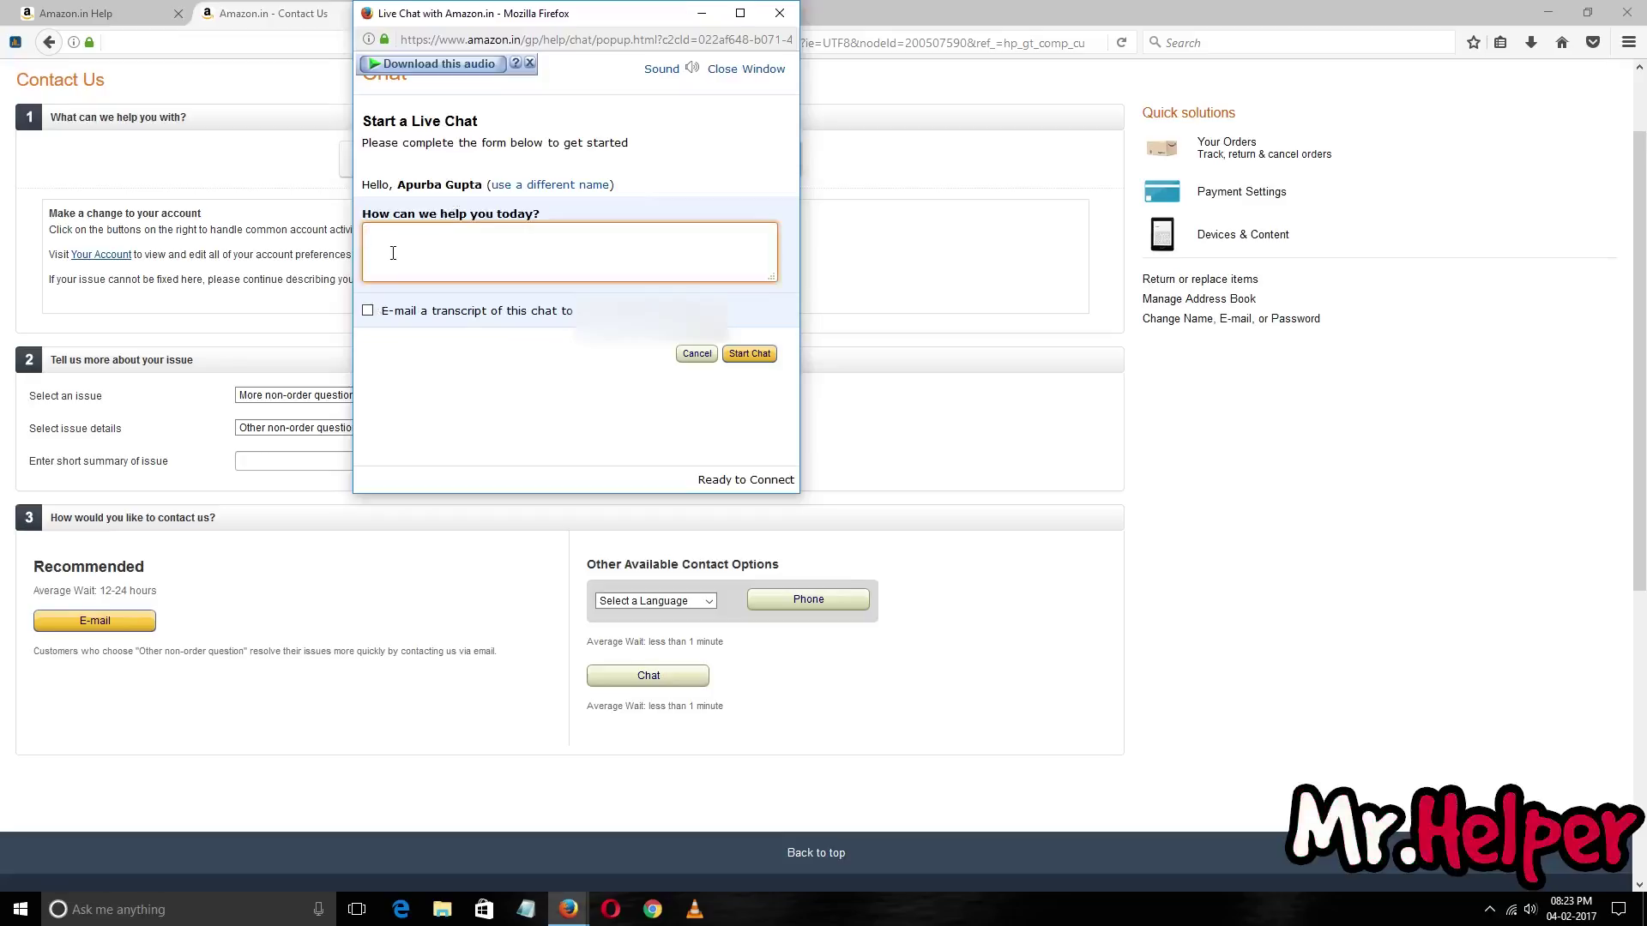
pyautogui.click(524, 185)
pyautogui.click(502, 189)
pyautogui.moveTo(503, 189); pyautogui.dragTo(403, 189)
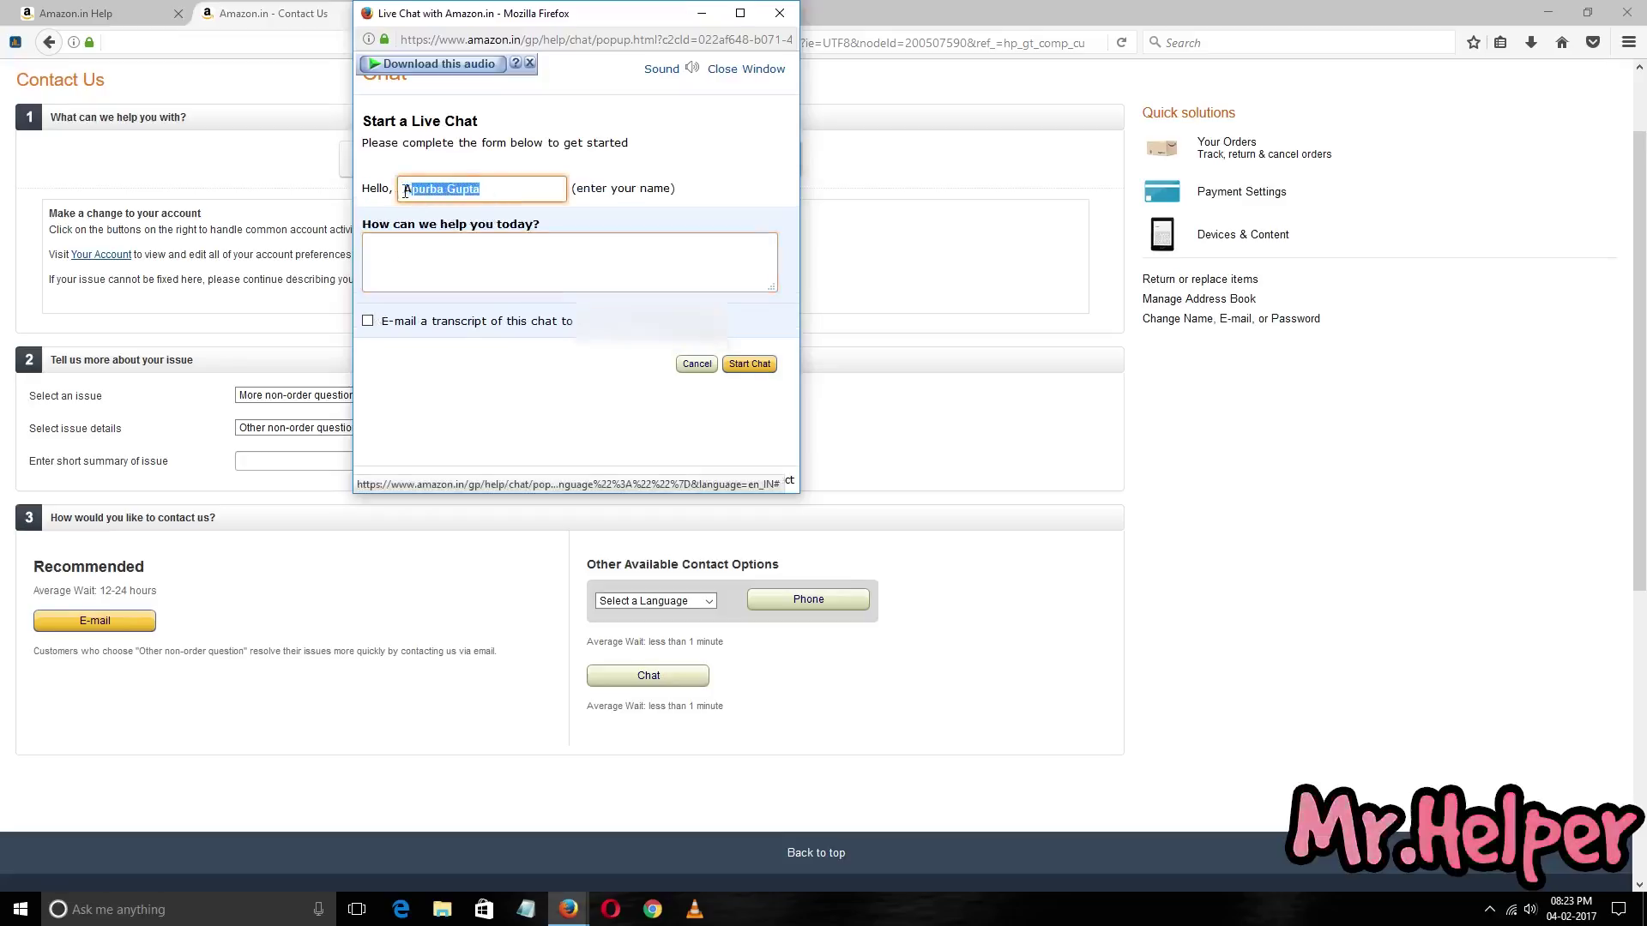
pyautogui.press('BackSpace')
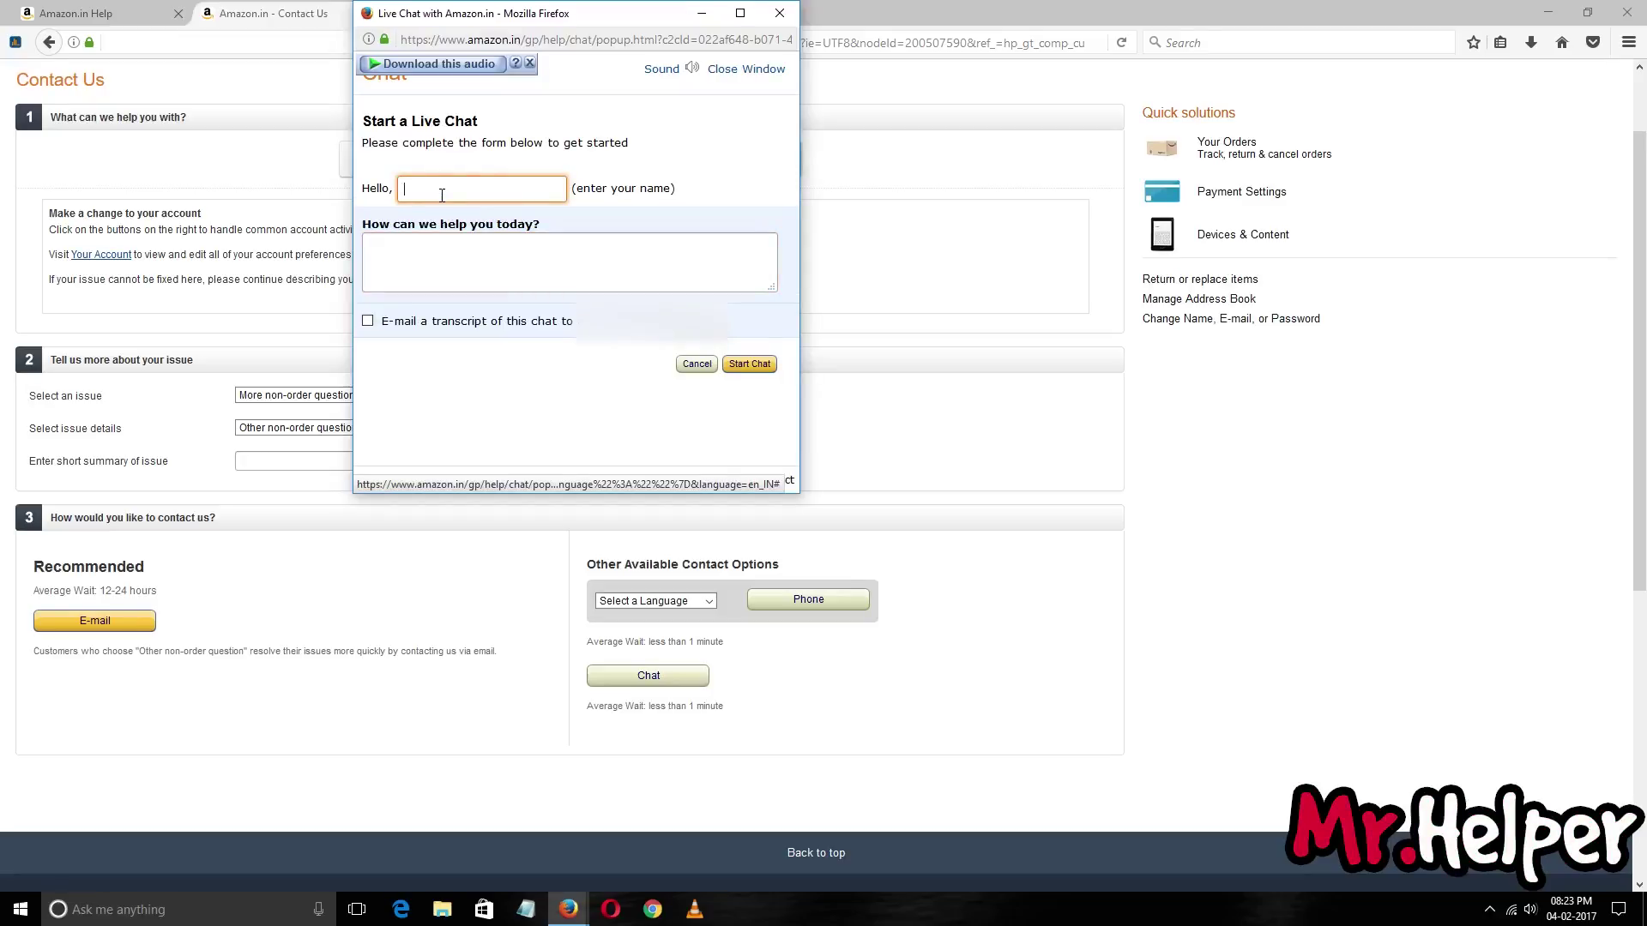
pyautogui.write('A')
pyautogui.click(458, 255)
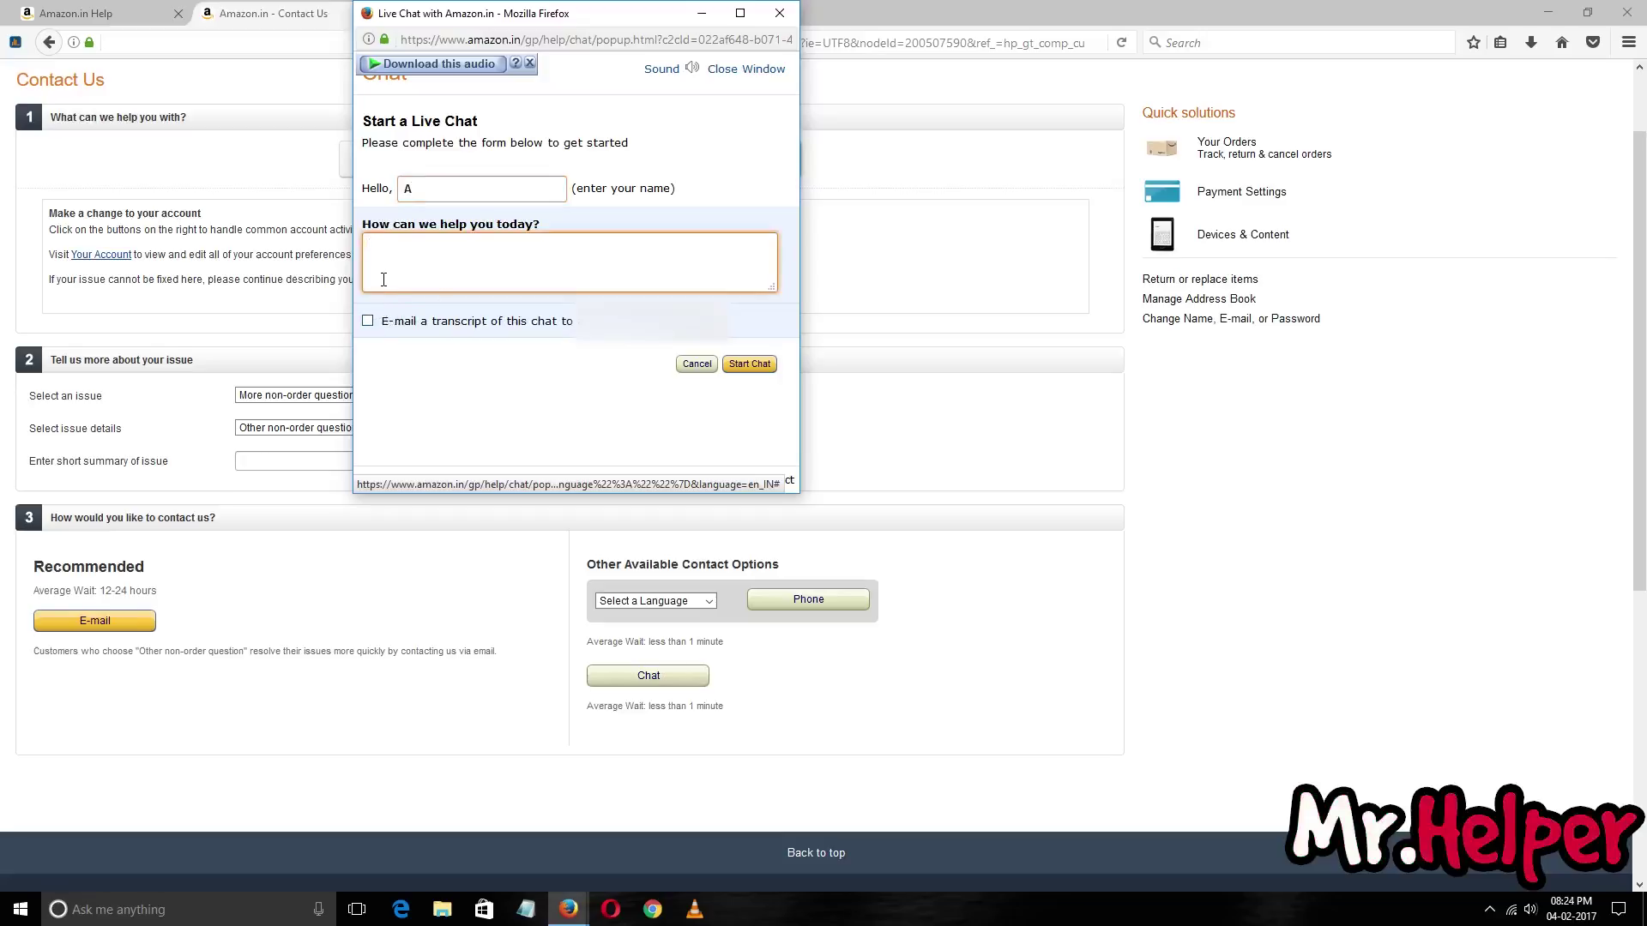
pyautogui.click(368, 321)
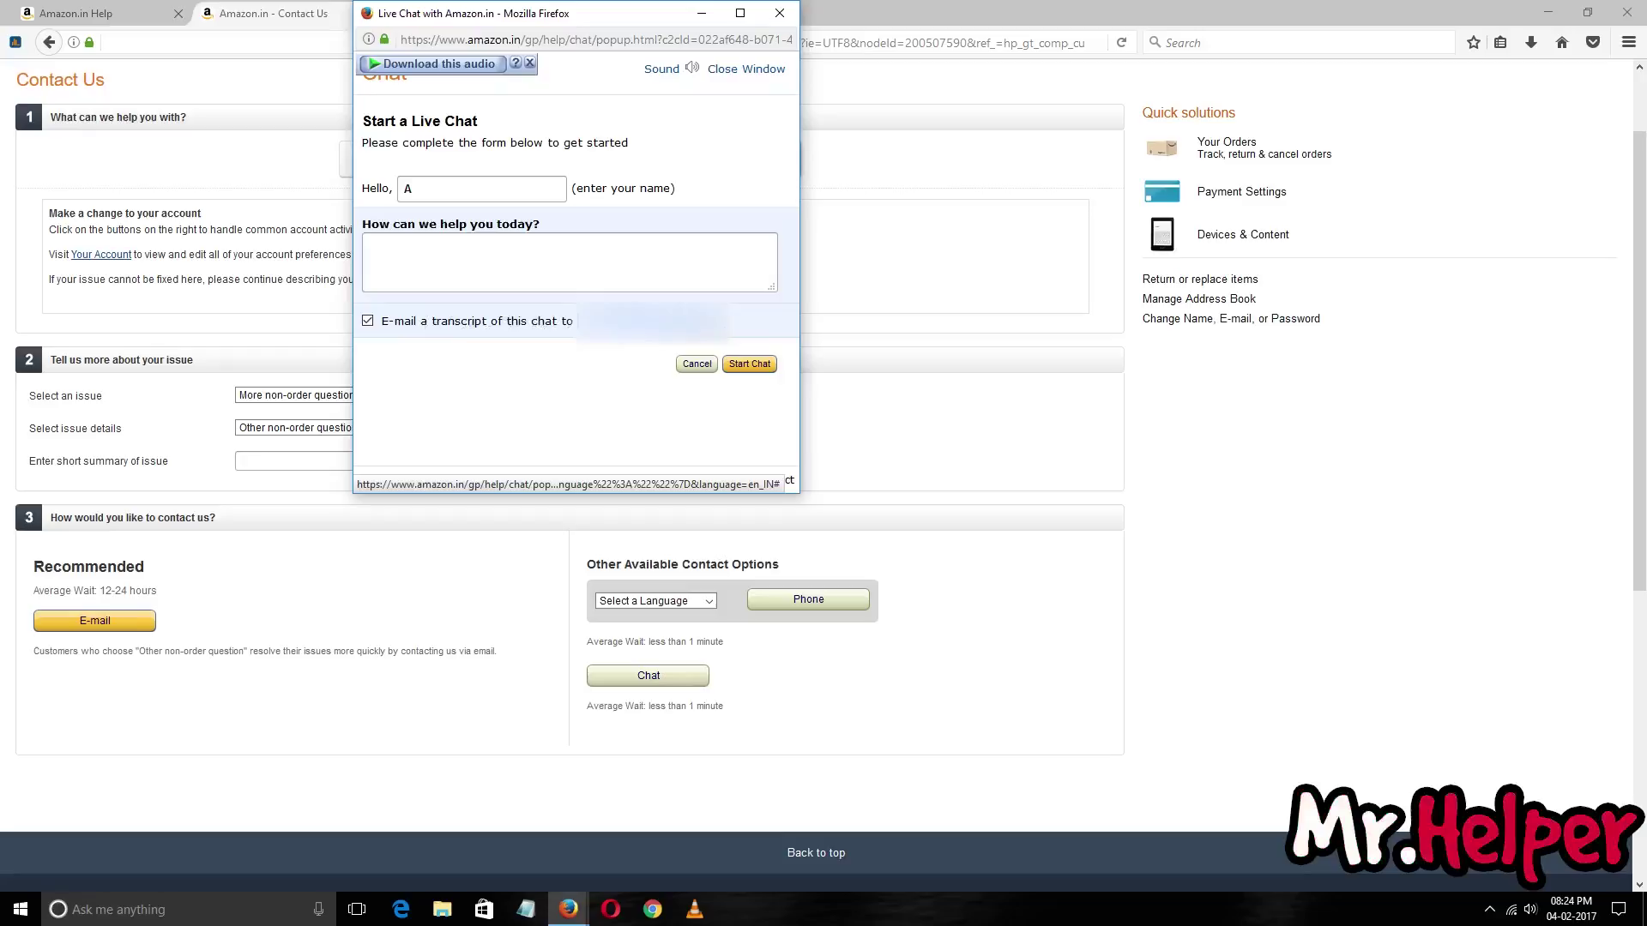
pyautogui.click(639, 253)
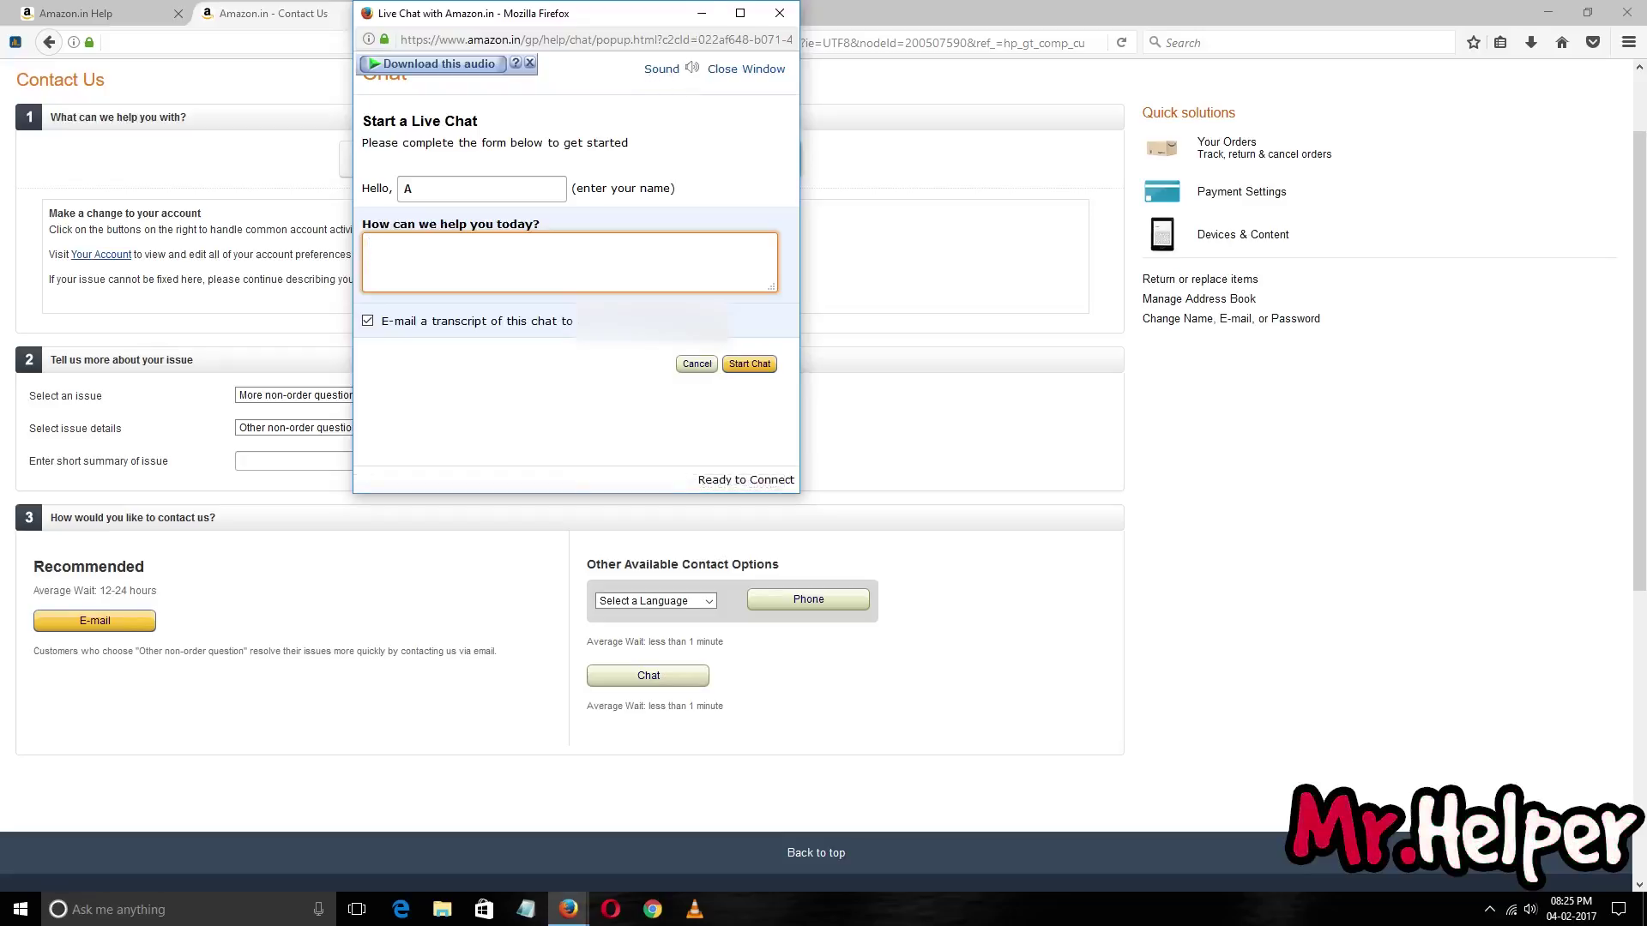
# Step: Close the Live Chat popup, then minimize Firefox to reveal the city-skyline desktop
pyautogui.click(769, 17)
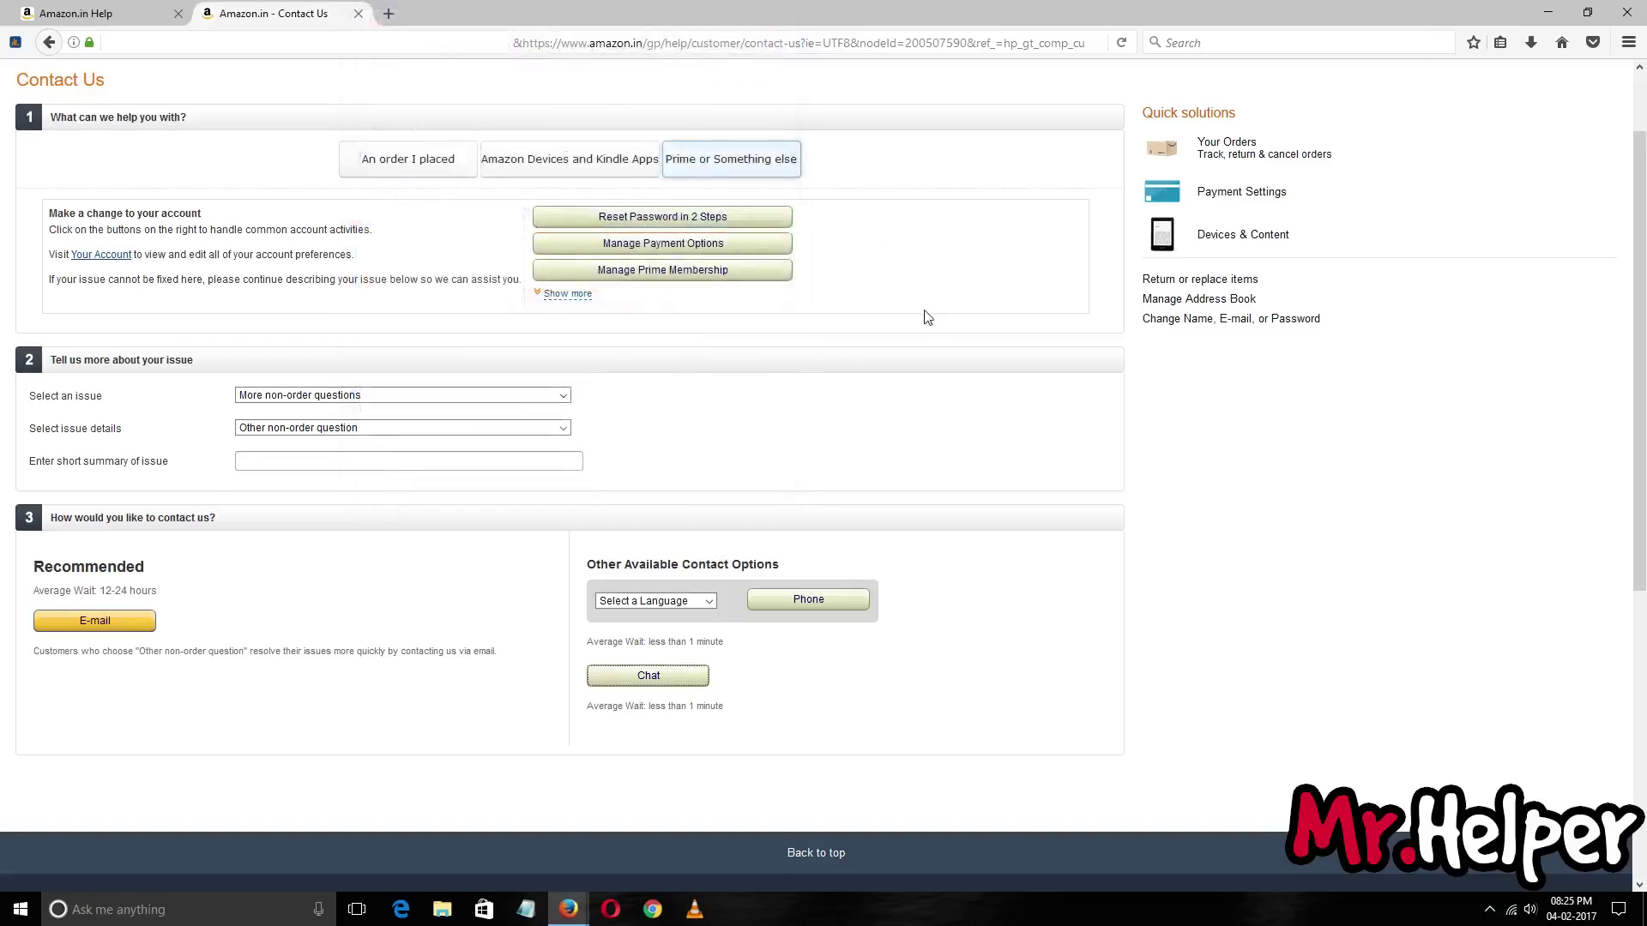
pyautogui.scroll(-2, 899, 354)
pyautogui.scroll(4, 754, 559)
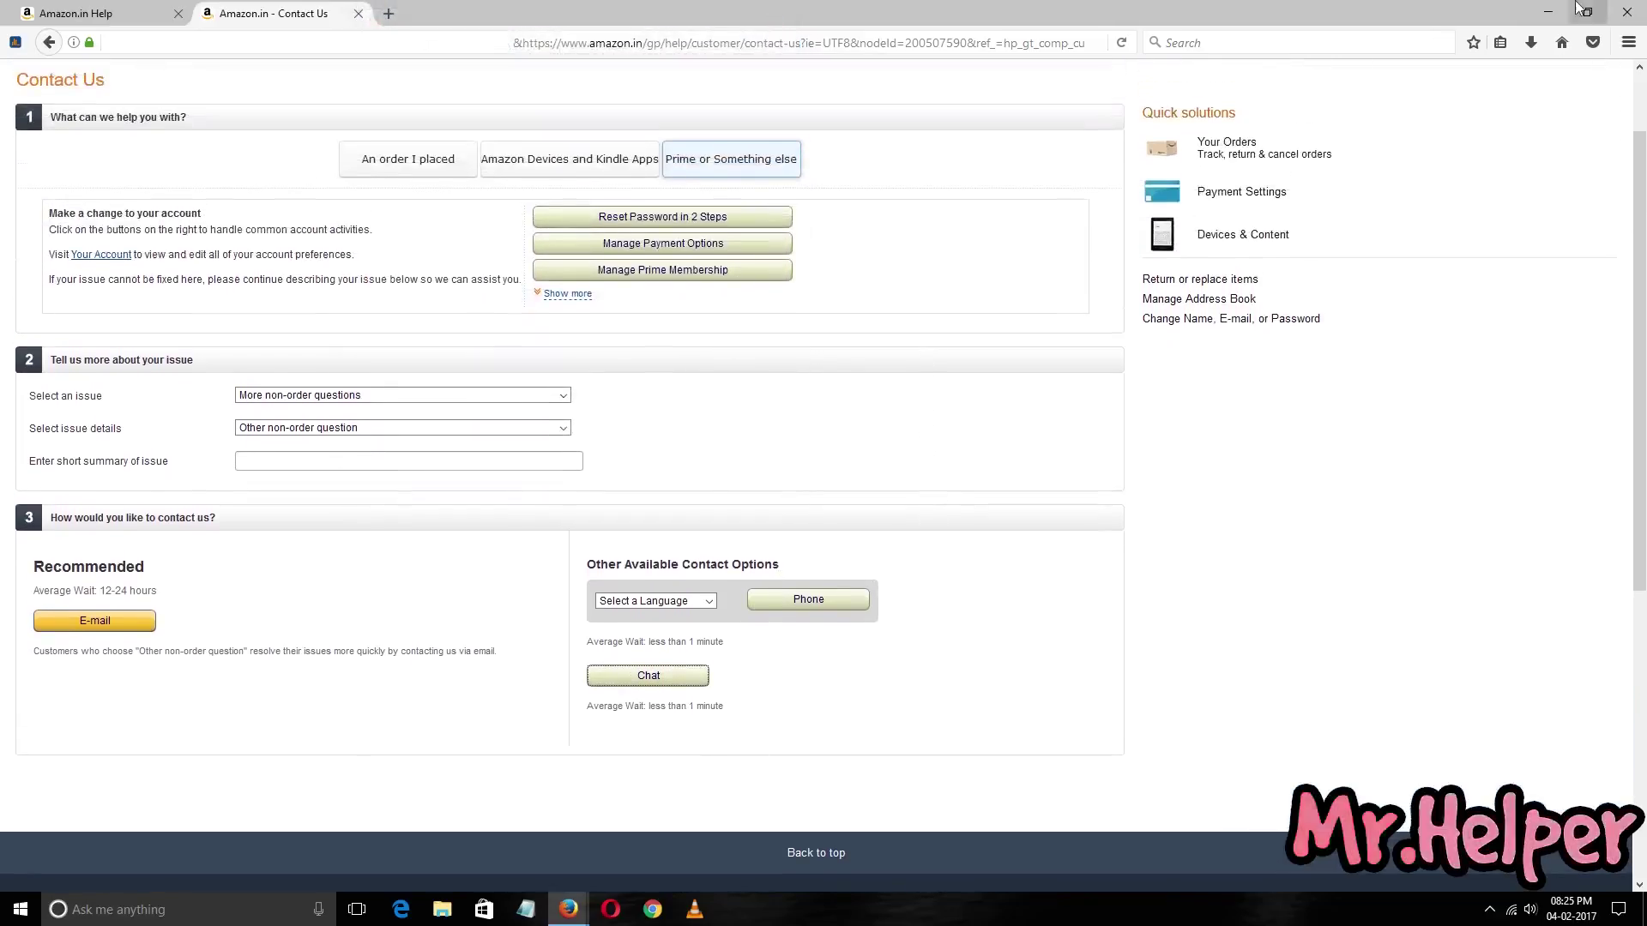
pyautogui.click(1545, 13)
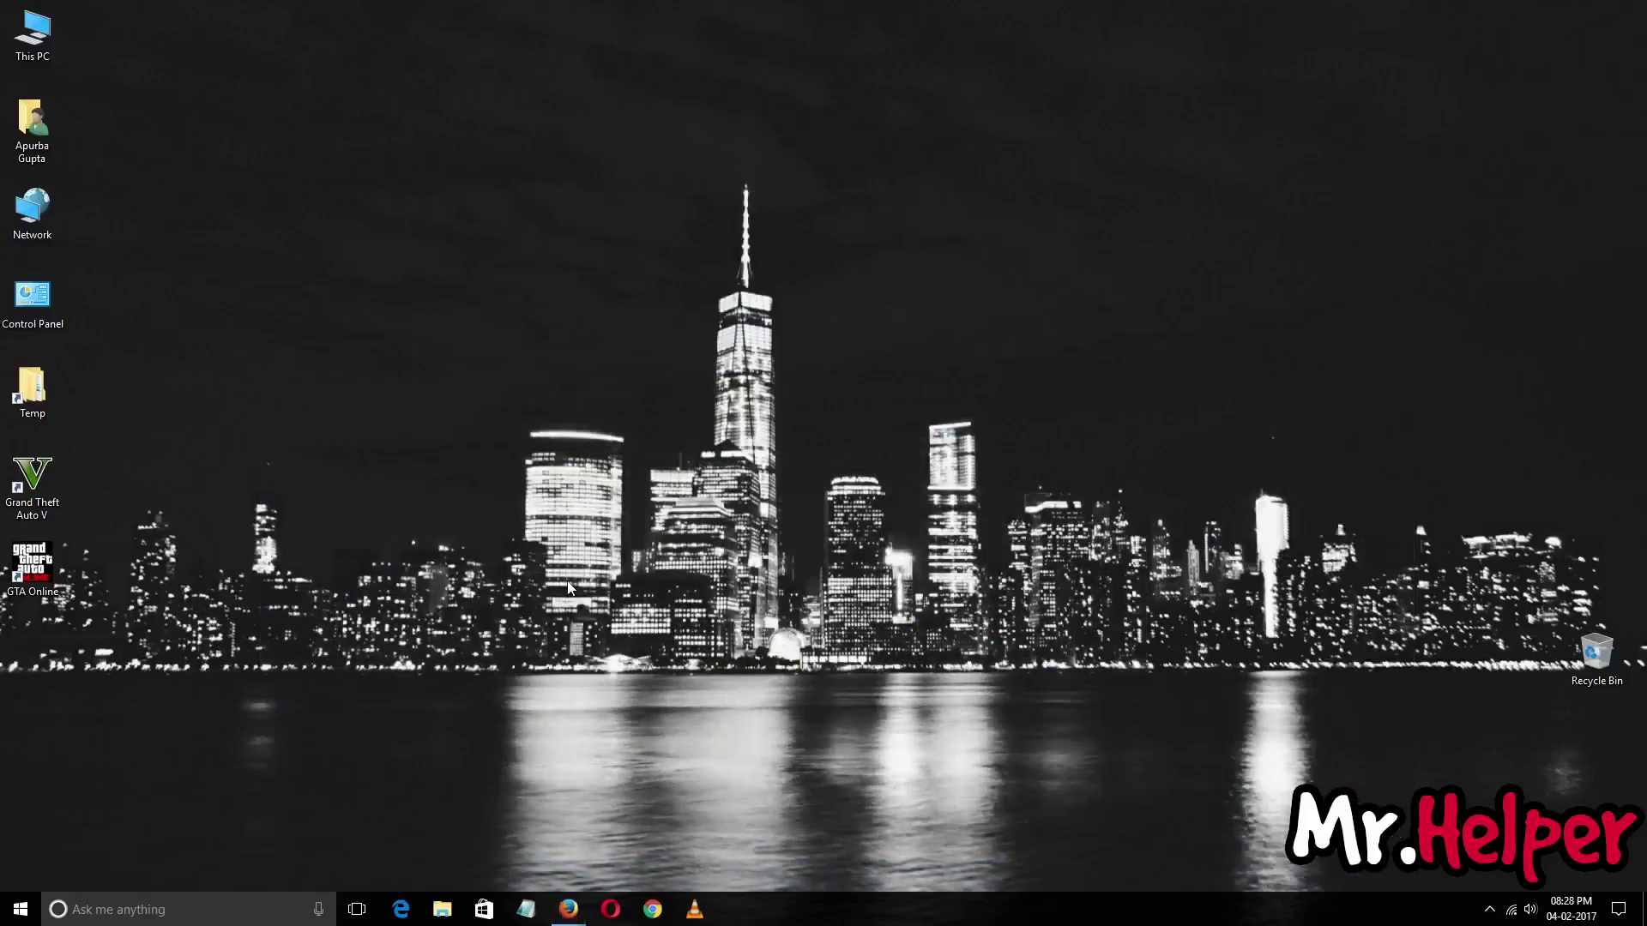